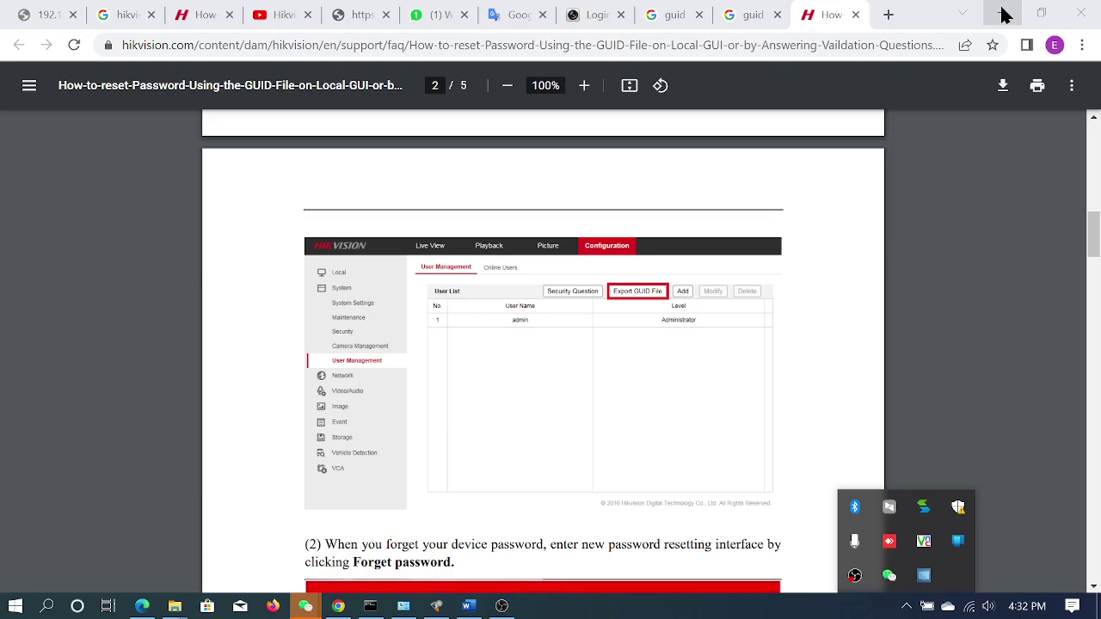
Minimize Chrome, which shows the Hikvision GUID password-reset guide, to show the desktop
click(1003, 15)
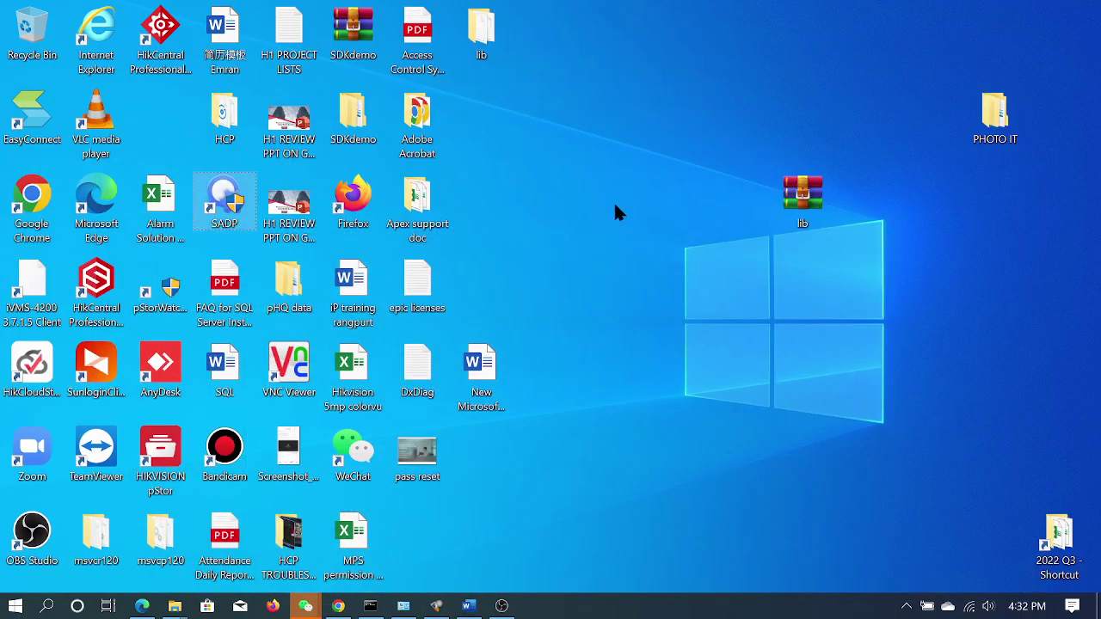
Launch SADP, select the detected iDS-7204HQHI DVR and choose Forgot Password
double_click(225, 205)
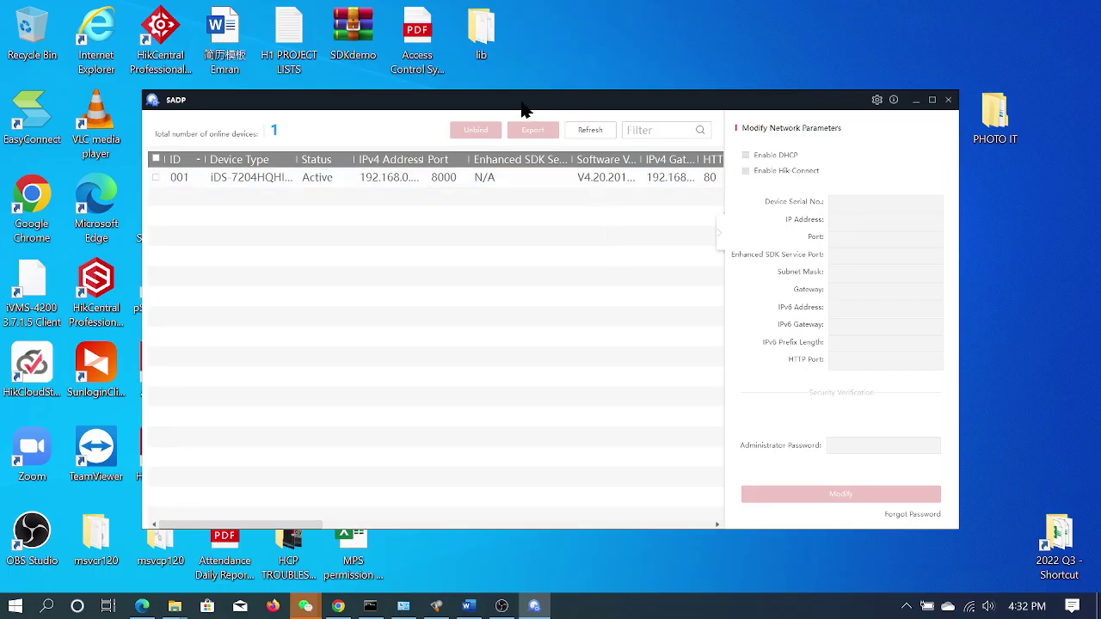
drag(556, 107, 521, 93)
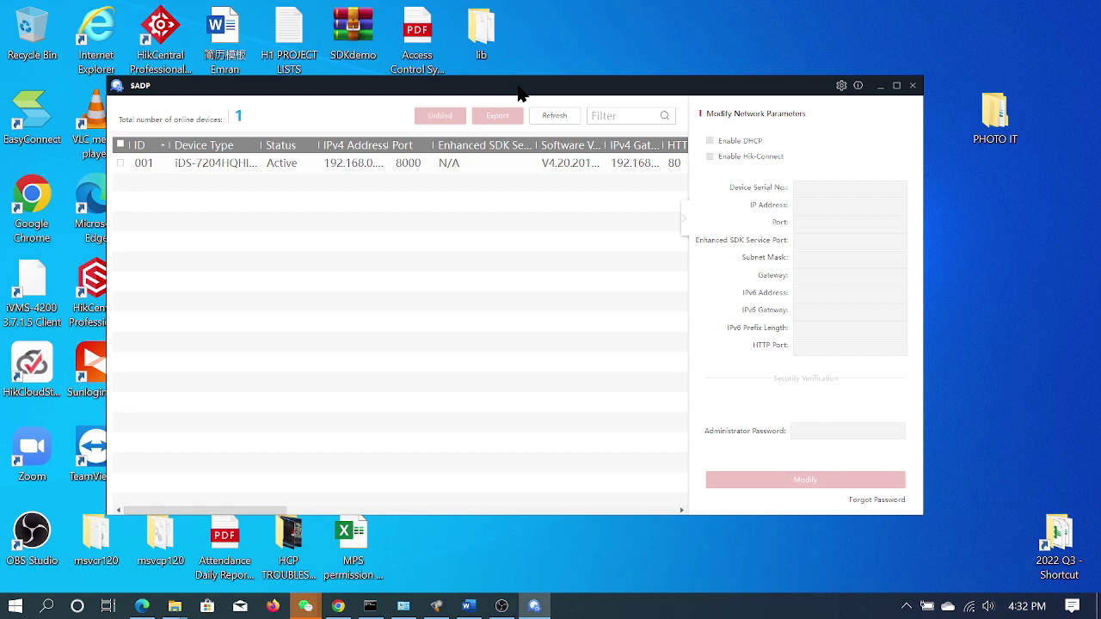
drag(516, 92, 539, 95)
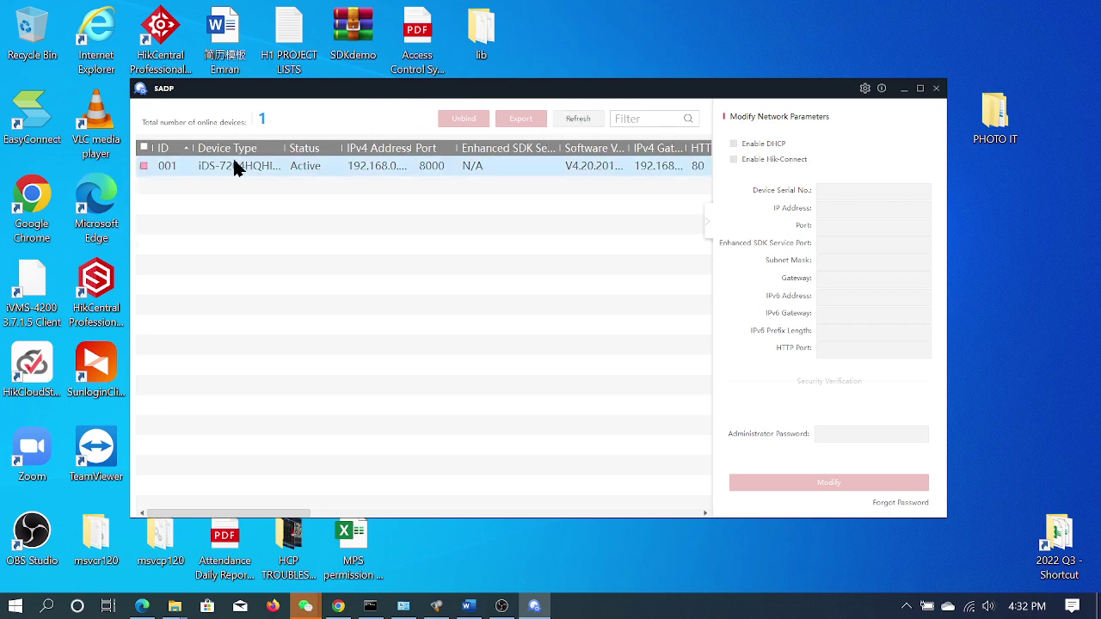
click(144, 148)
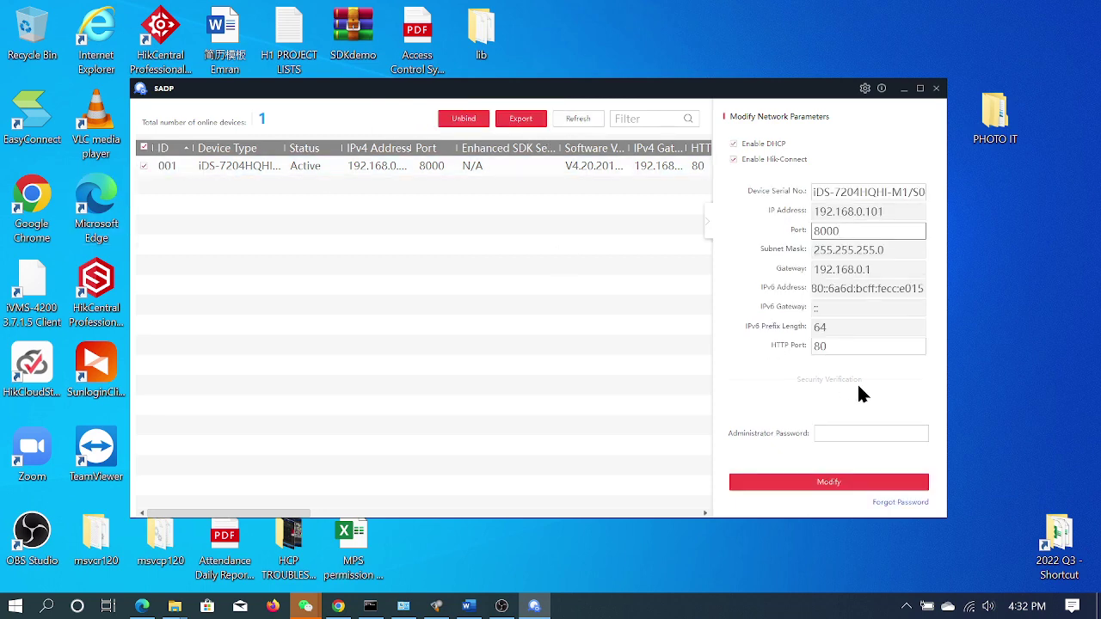
click(909, 505)
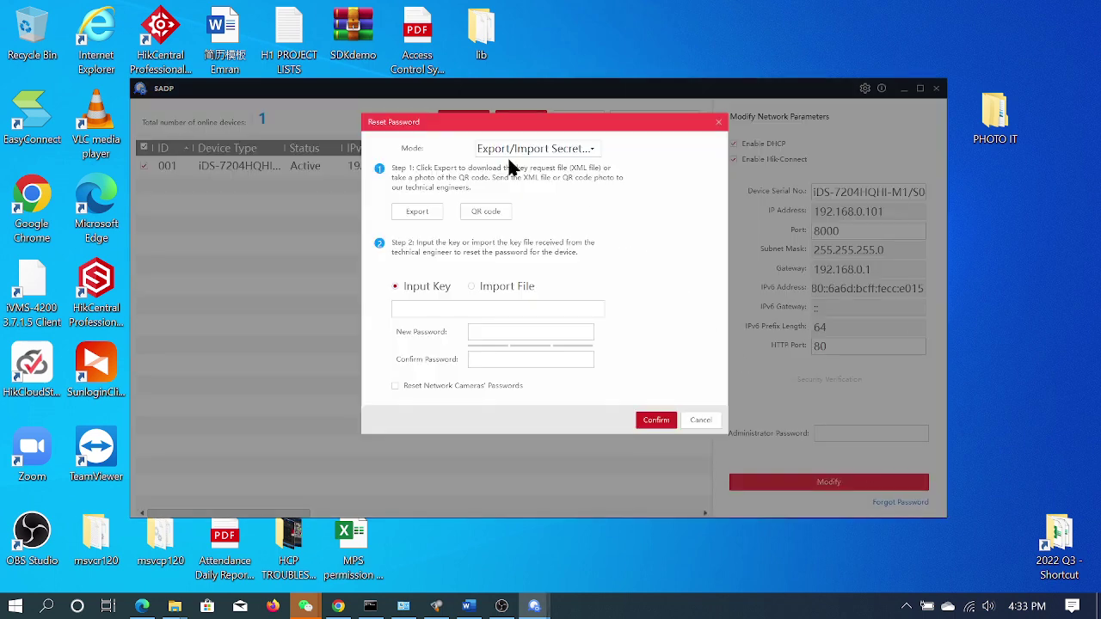
Open the Mode dropdown in the Reset Password dialog to list reset modes
click(571, 151)
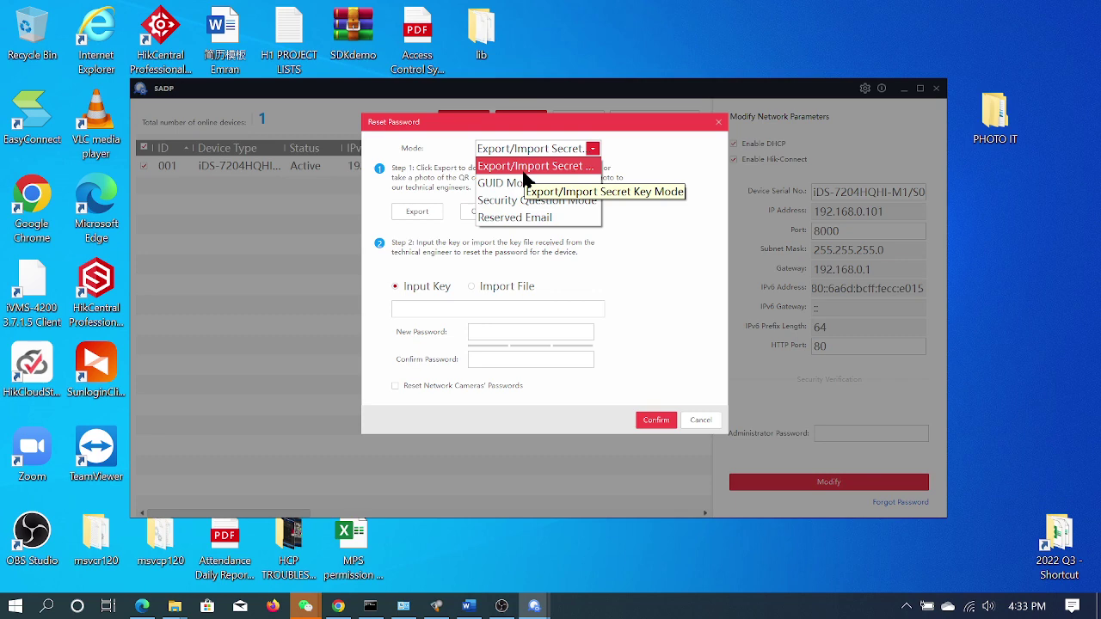
click(426, 201)
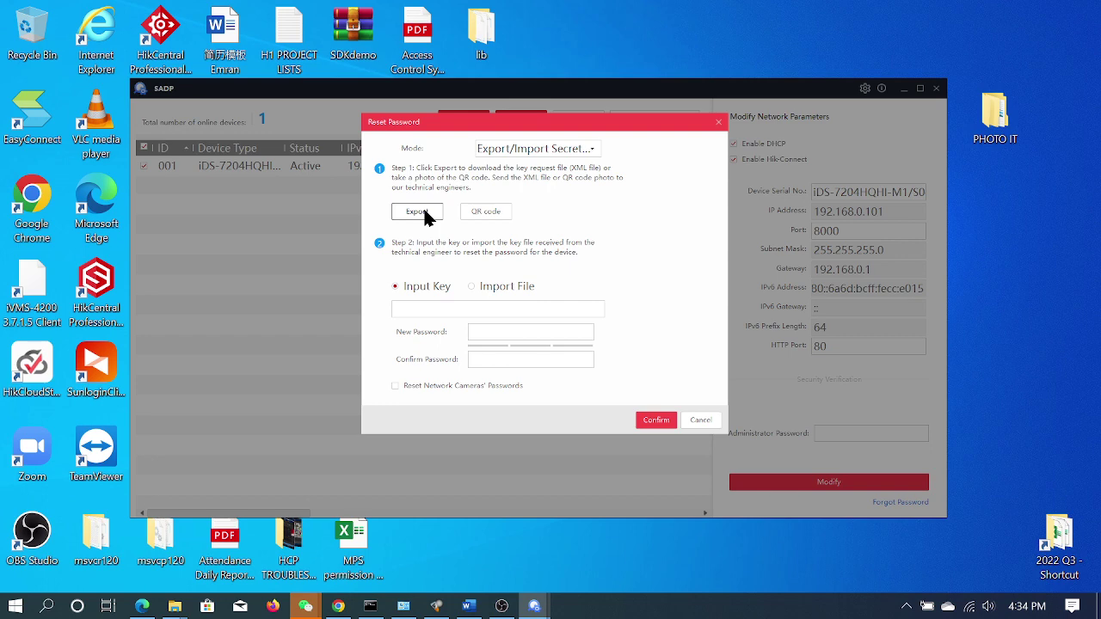
click(573, 151)
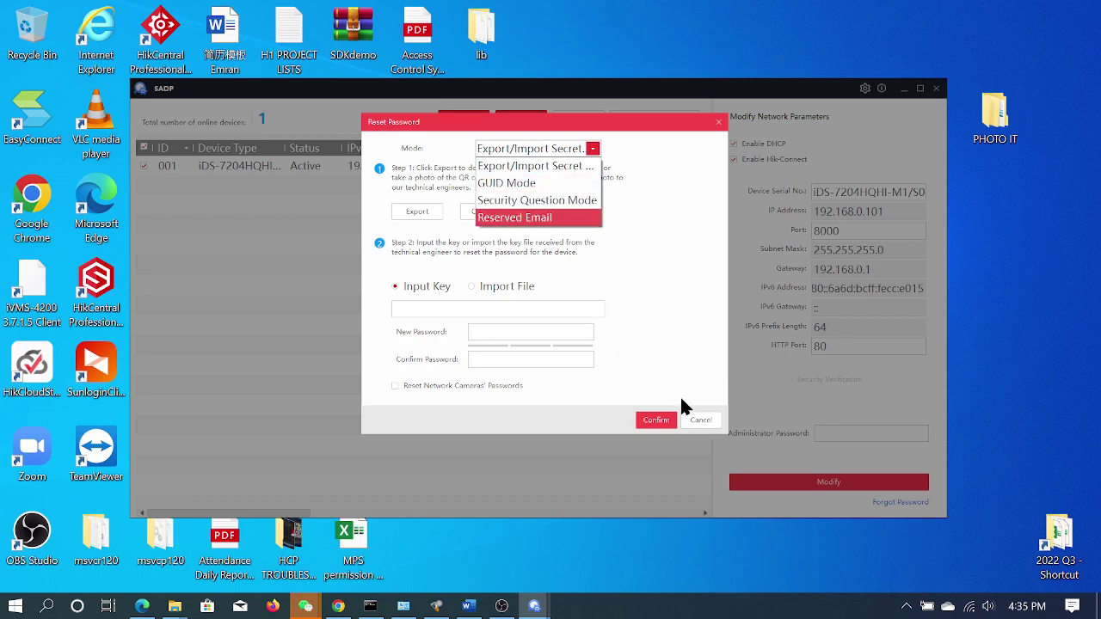
click(701, 420)
Cancel the Reset Password dialog, close SADP and relaunch it
click(700, 419)
key(alt+F4)
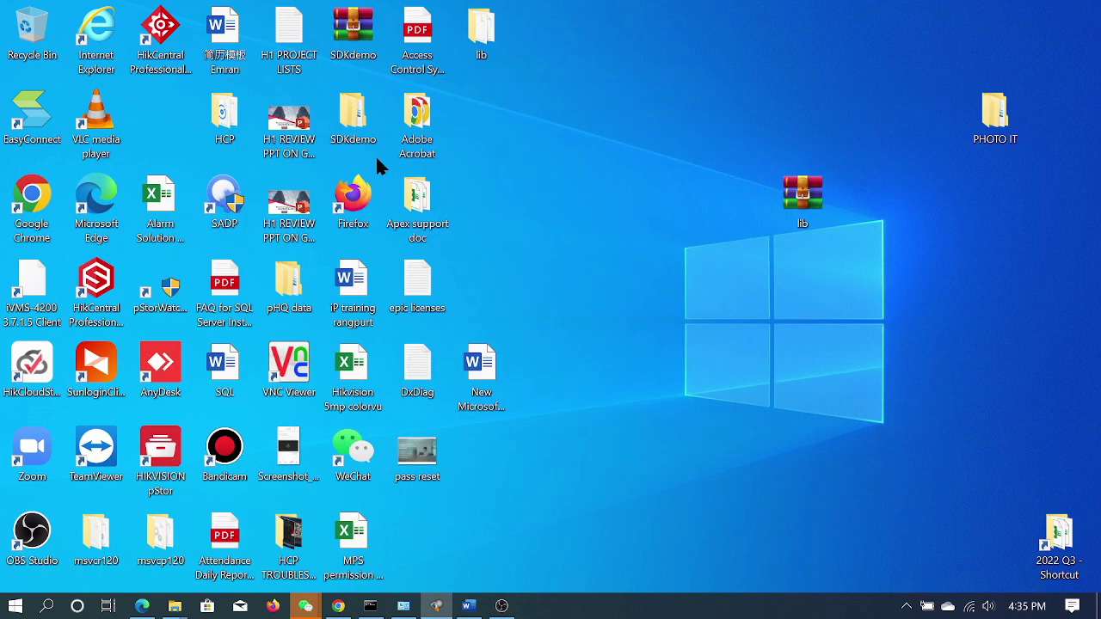
double_click(226, 202)
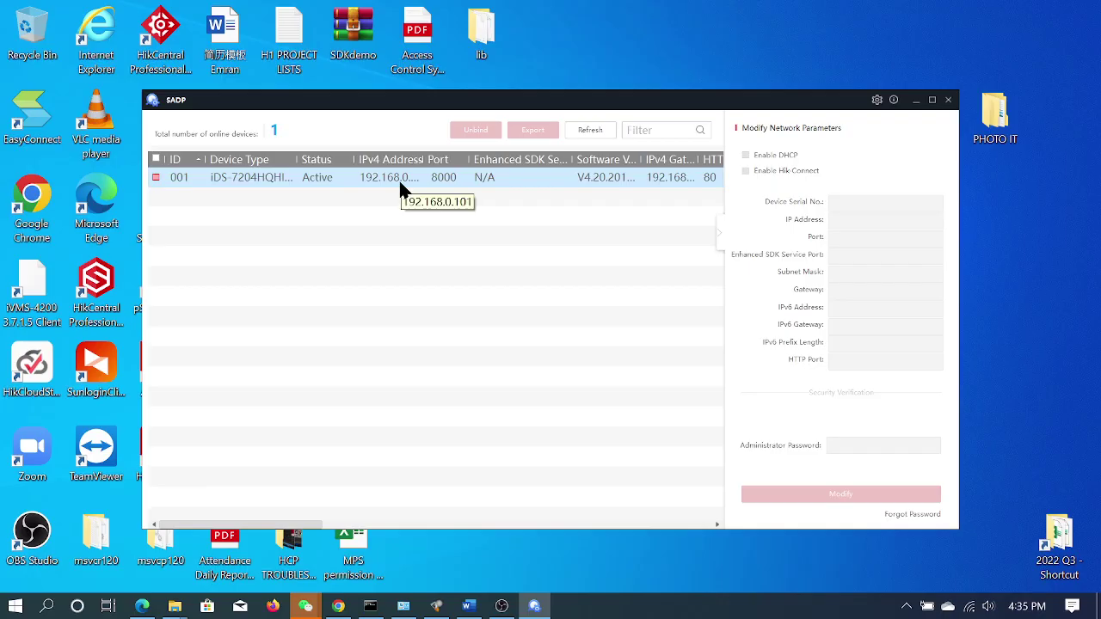
Open the DVR's web login page at 192.168.0.101 and clear the User Name field
double_click(398, 179)
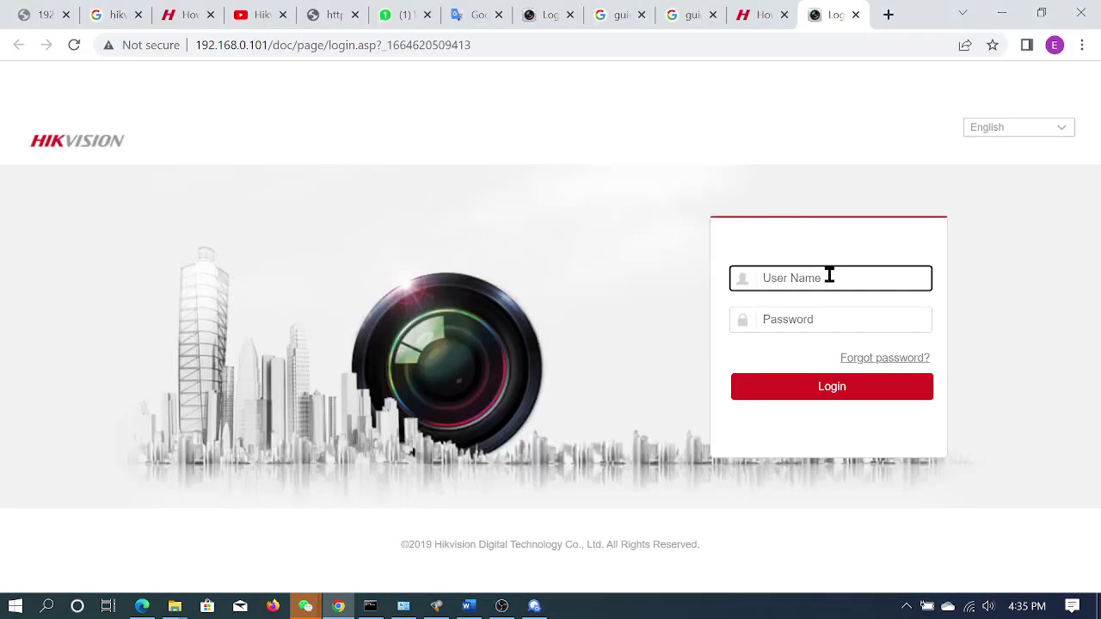
text(ad)
key(BackSpace)
key(BackSpace)
click(916, 359)
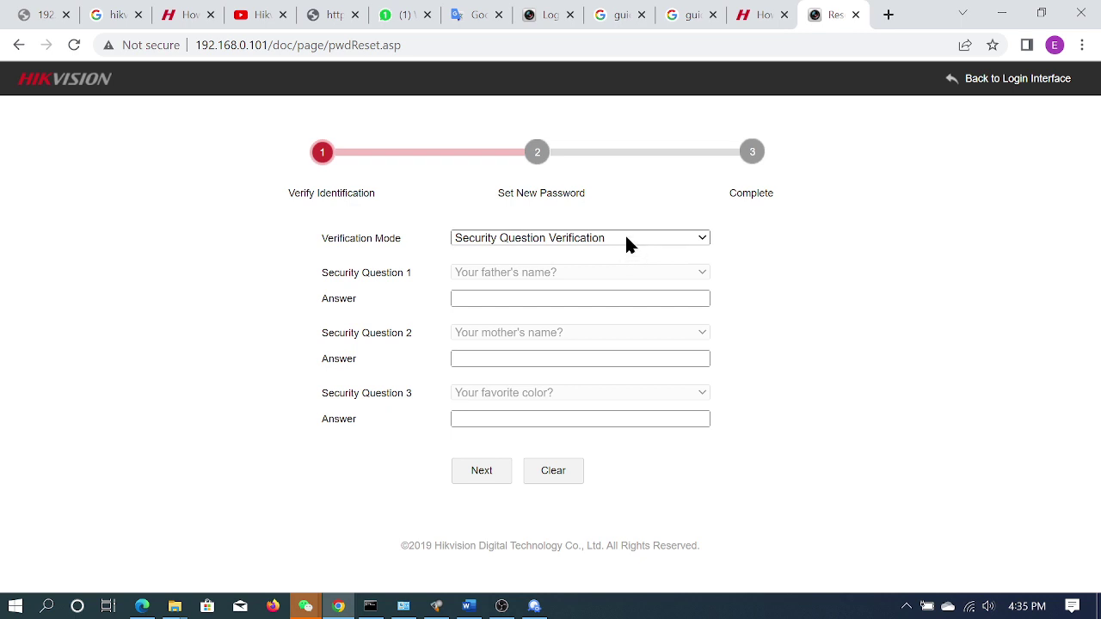
click(627, 241)
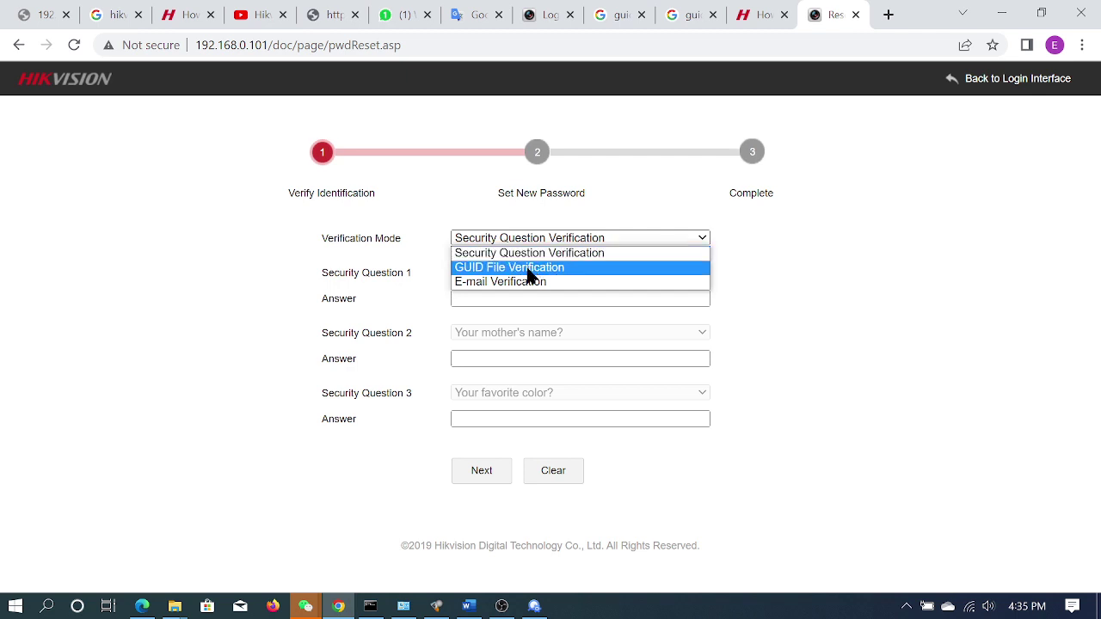
click(942, 310)
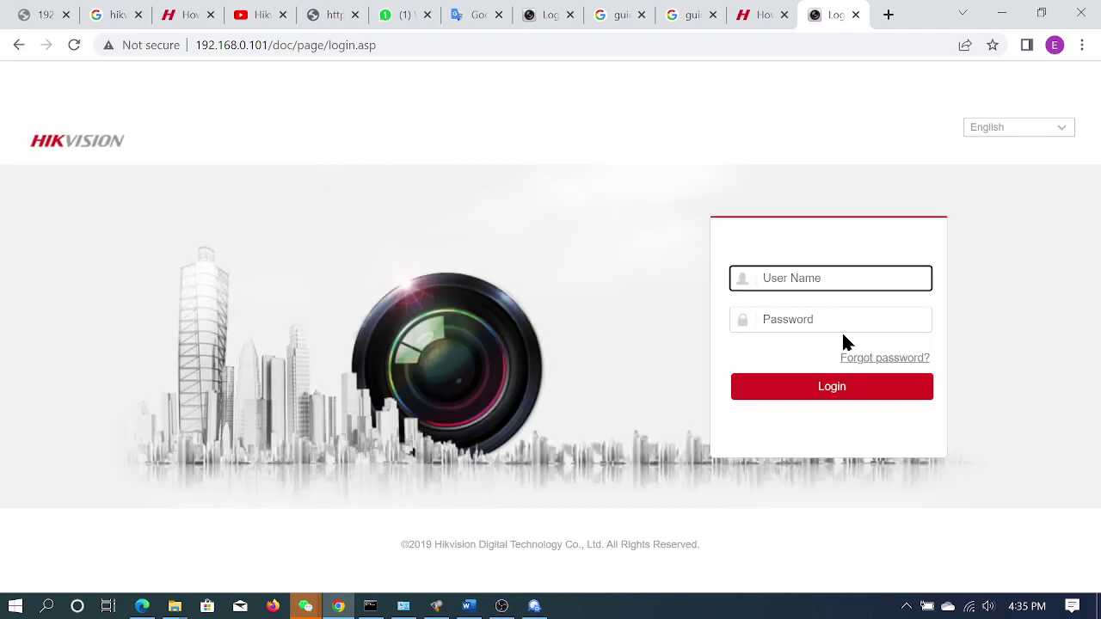
Log in as admin with the account password and open Configuration's User Management
text(admin)
key(Tab)
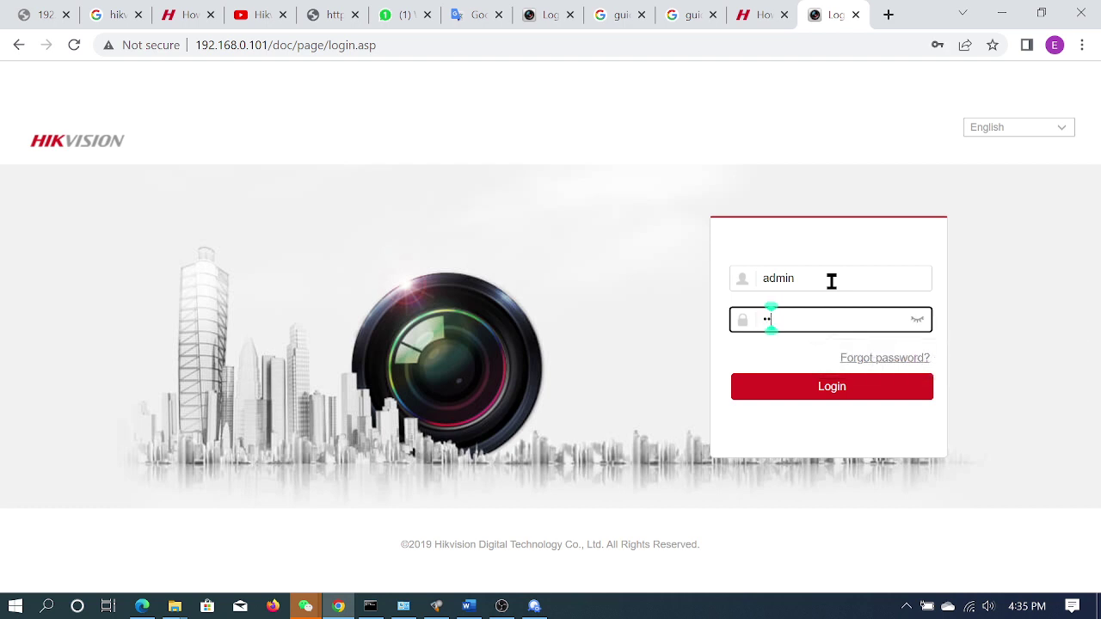
key(Return)
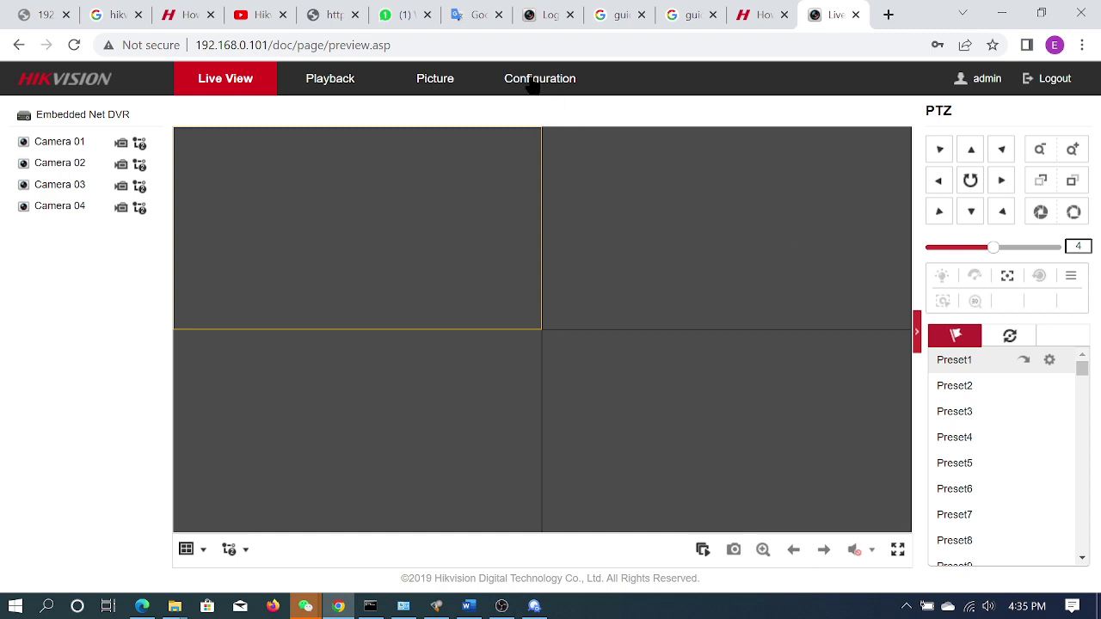
click(534, 86)
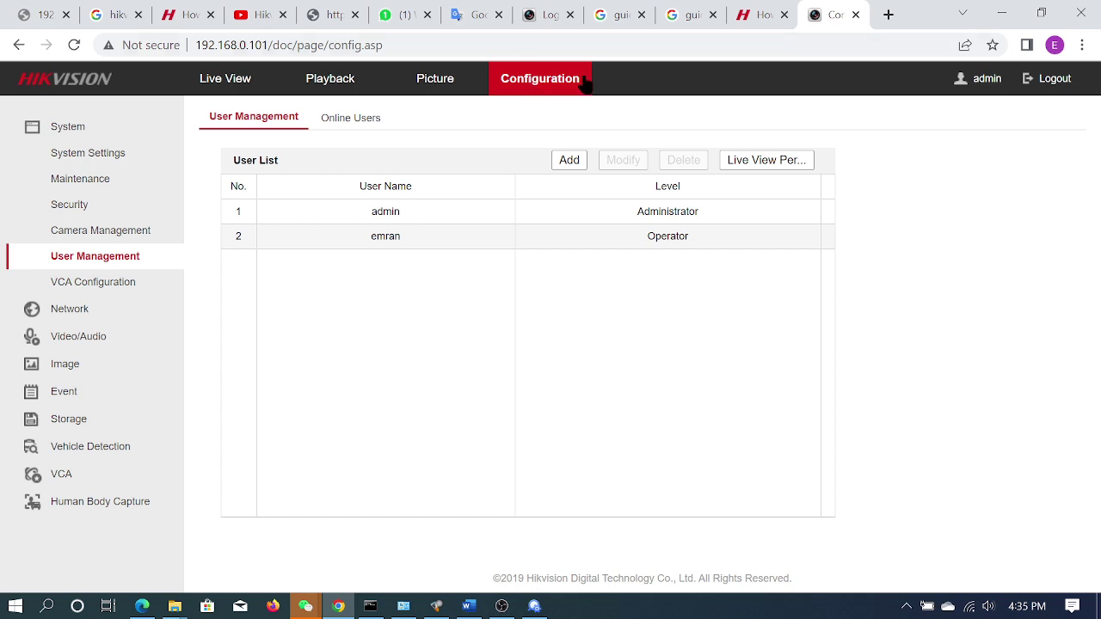
click(92, 127)
click(86, 131)
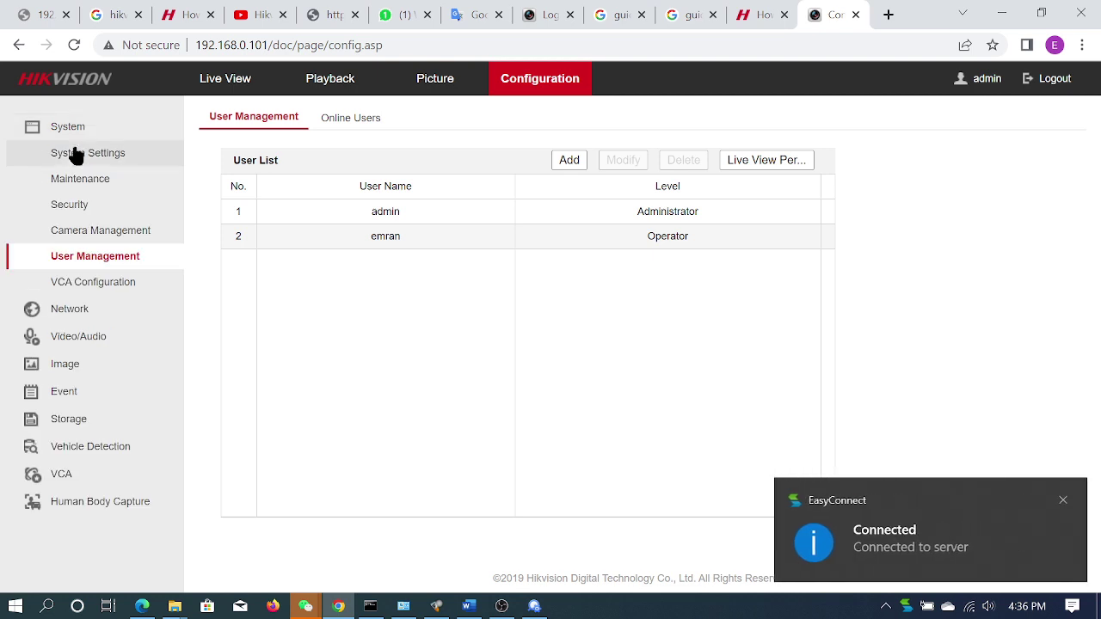
click(76, 155)
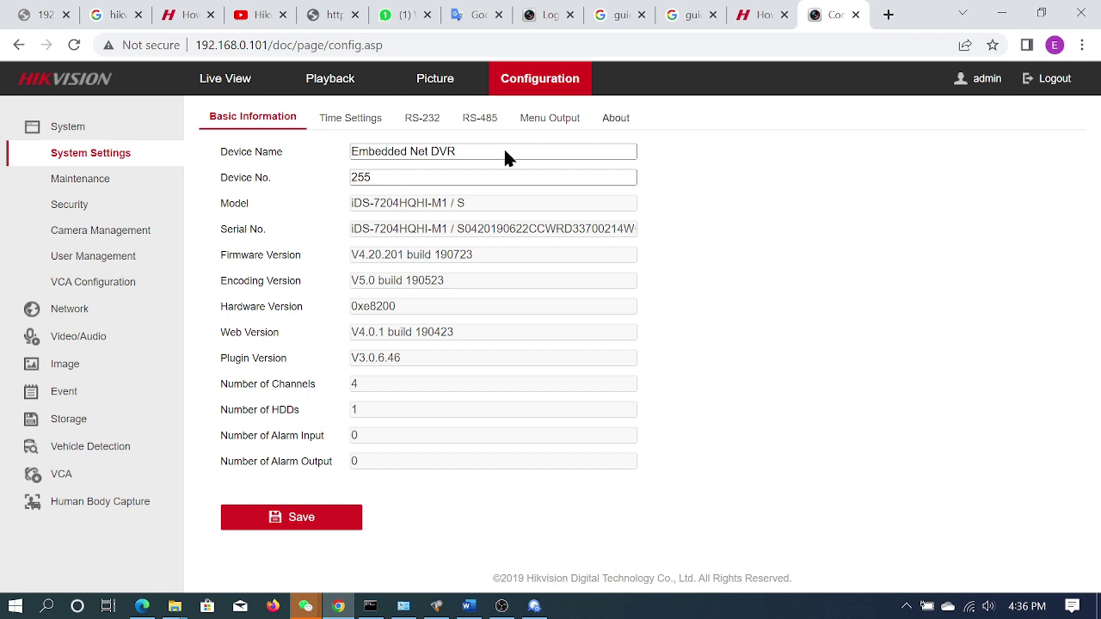
click(85, 256)
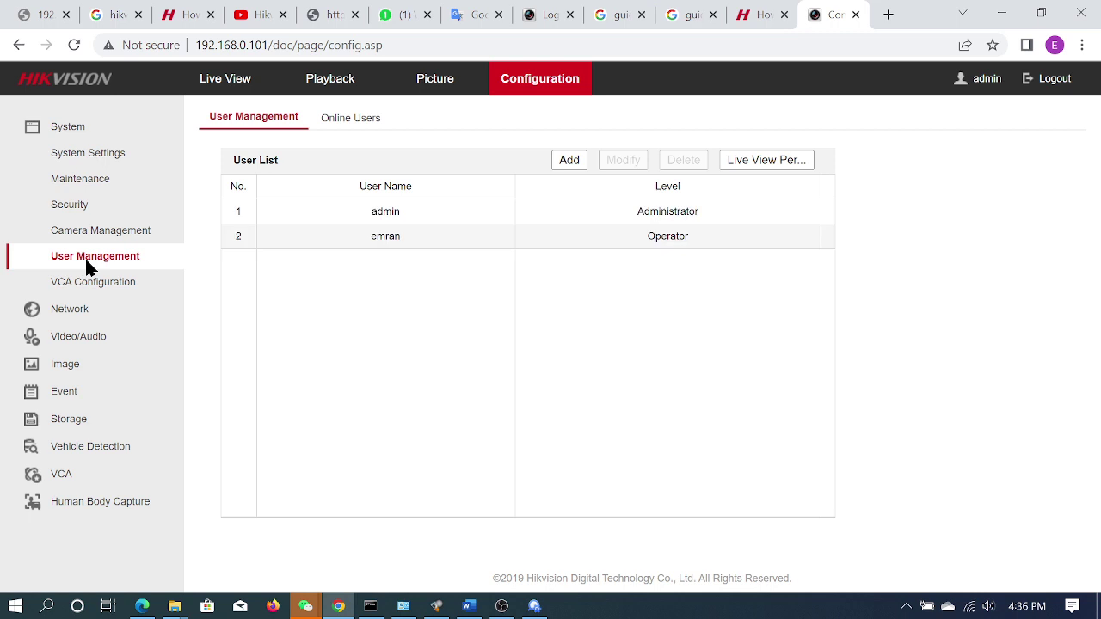
click(386, 214)
click(388, 237)
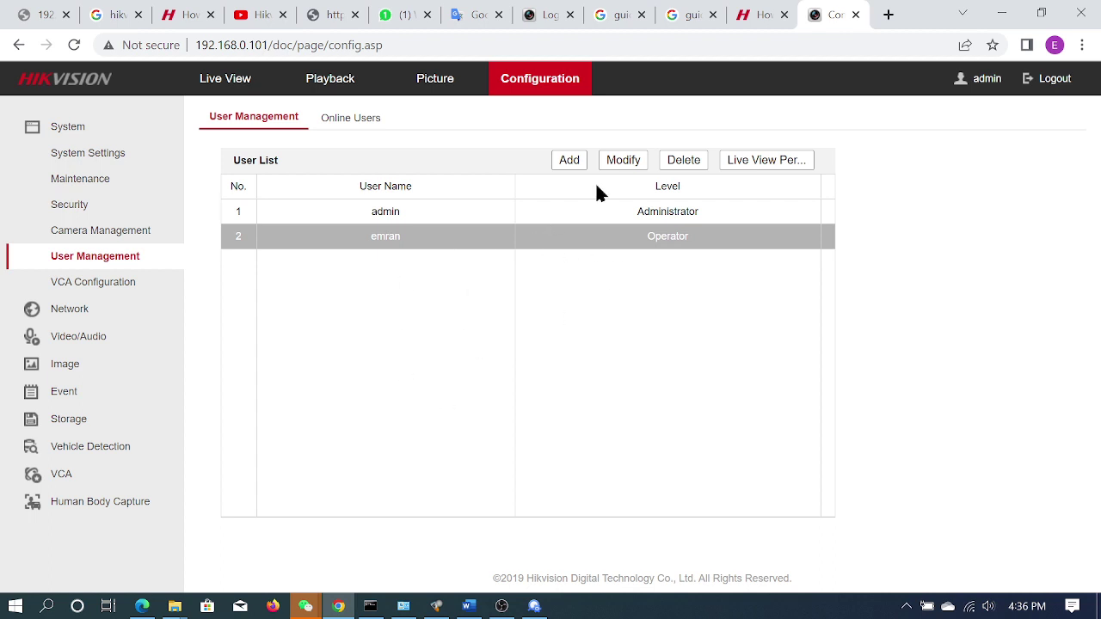
click(405, 215)
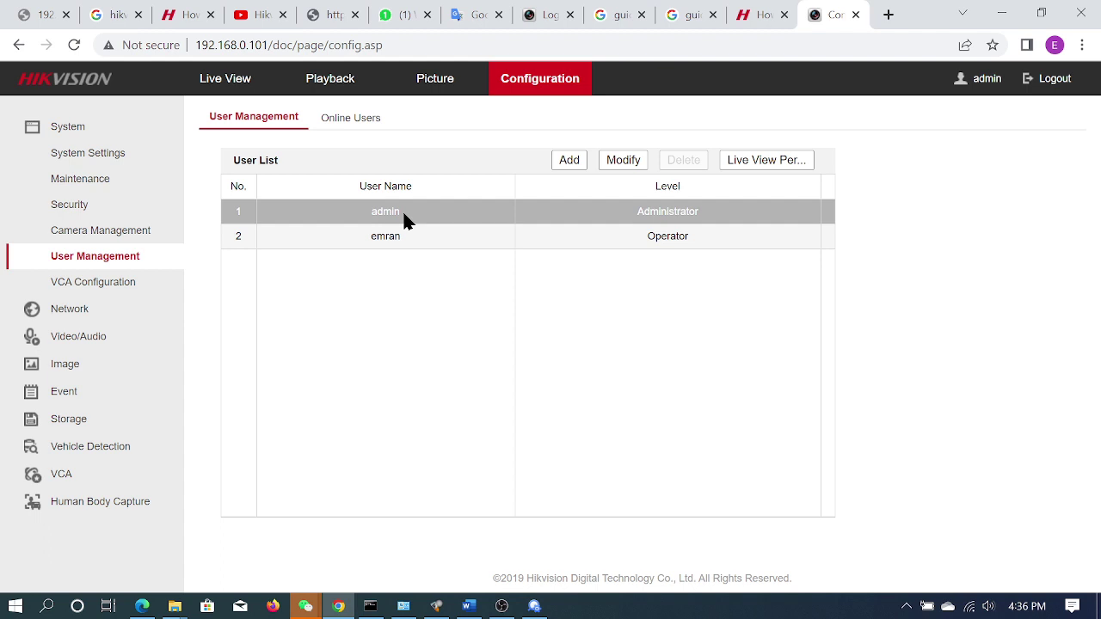
Modify the admin user and open its Account Security Settings
click(623, 162)
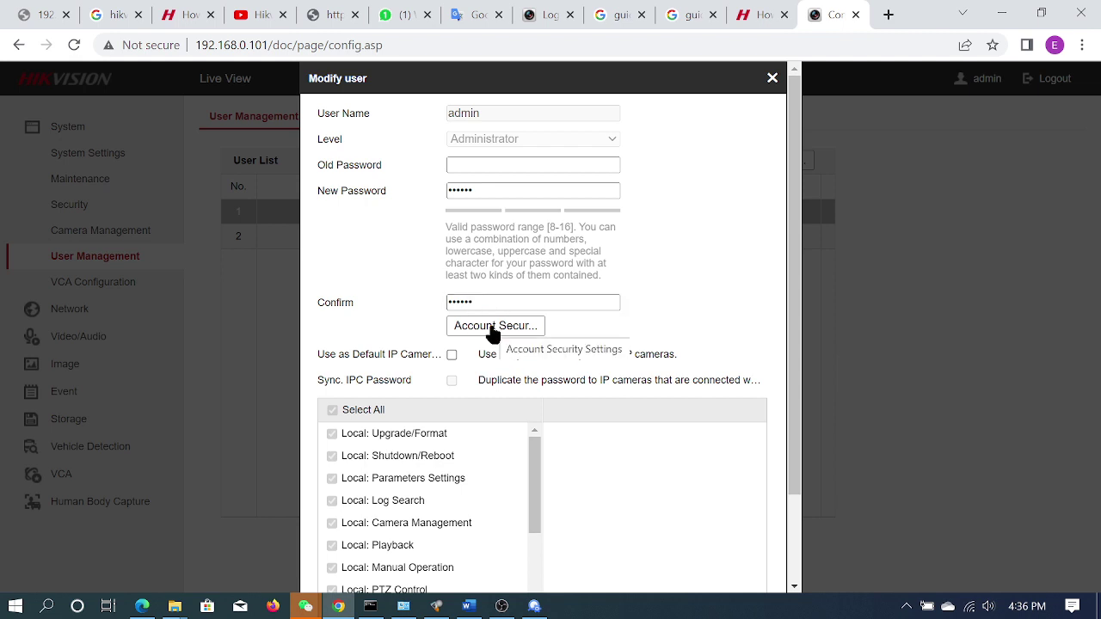
click(499, 333)
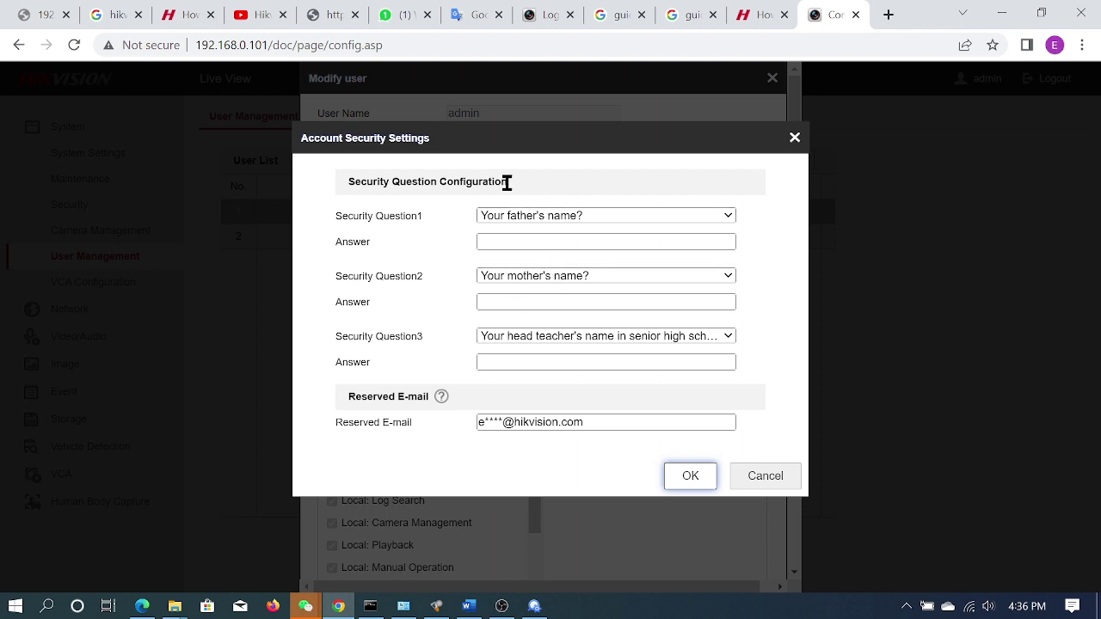
Keep 'Your father's name?' as Security Question 1
click(693, 217)
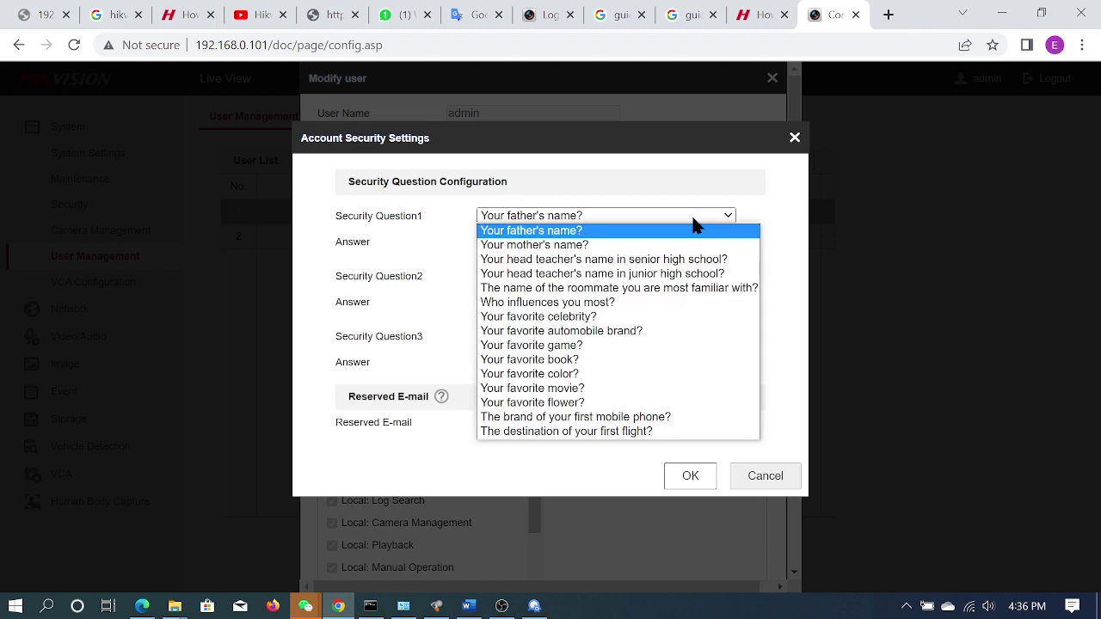
key(Down)
key(Down)
key(Down)
key(Down)
key(Down)
key(Down)
key(Down)
key(Down)
key(Down)
key(Down)
key(Down)
key(Down)
key(Down)
key(Down)
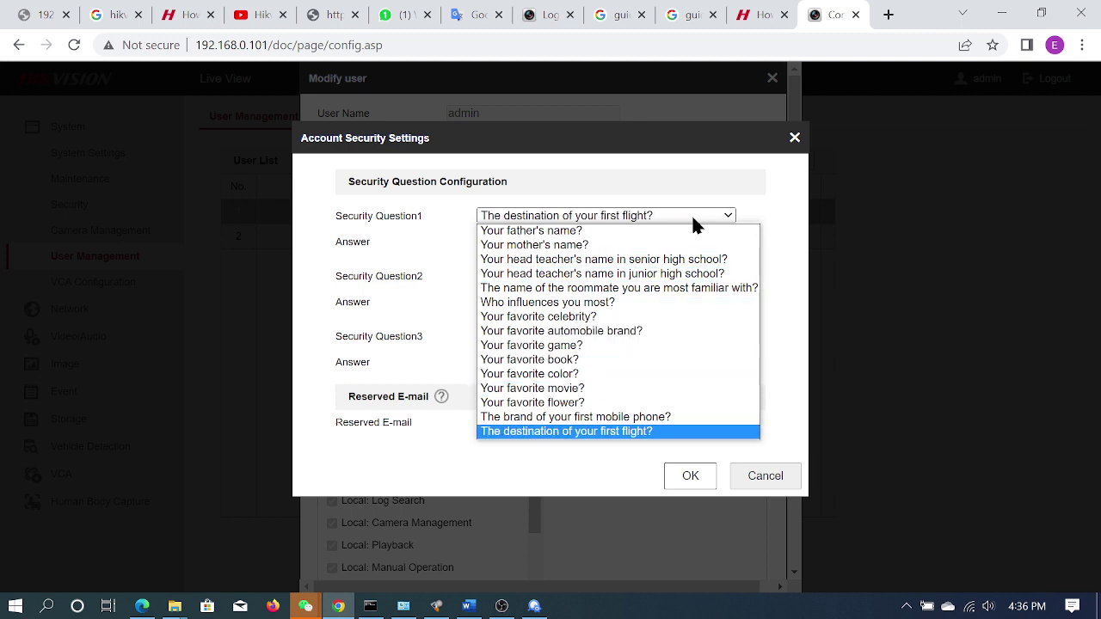
key(Up)
key(Up)
key(Up)
key(Up)
key(Up)
key(Up)
key(Up)
key(Up)
key(Up)
key(Up)
key(Up)
key(Up)
key(Up)
key(Up)
key(Down)
key(Down)
key(Down)
key(Down)
key(Down)
key(Down)
key(Down)
key(Down)
key(Down)
key(Down)
key(Down)
key(Down)
key(Down)
key(Down)
key(Up)
key(Up)
key(Up)
key(Up)
key(Up)
key(Up)
key(Up)
key(Up)
key(Up)
key(Up)
key(Up)
key(Up)
key(Up)
key(Up)
key(Return)
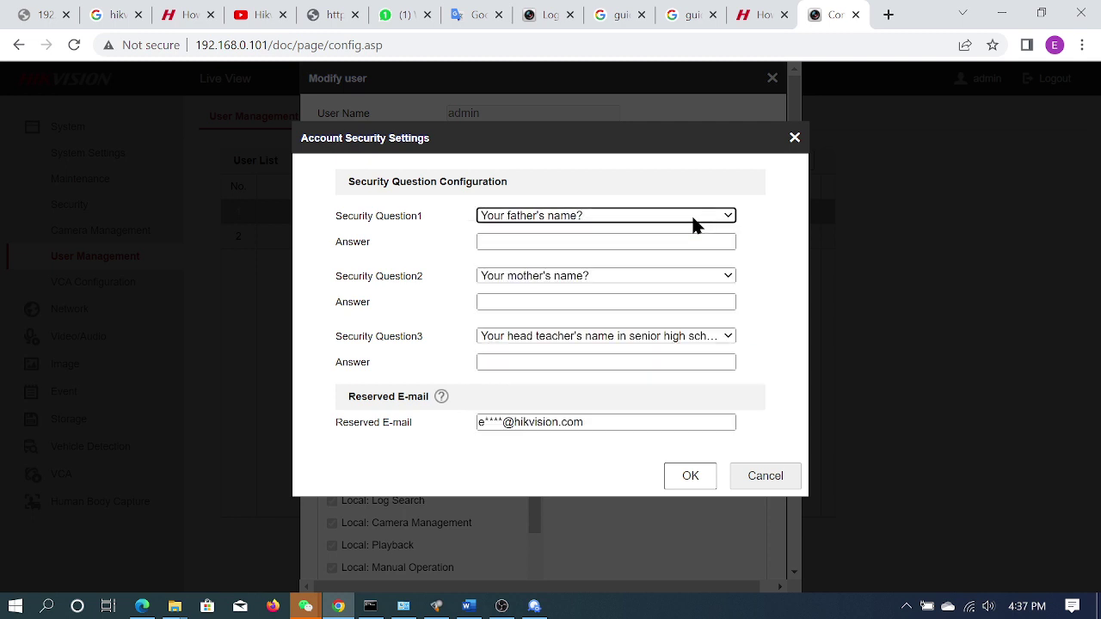
Answer the father's-name and mother's-name questions, then list the Security Question 3 choices
click(670, 243)
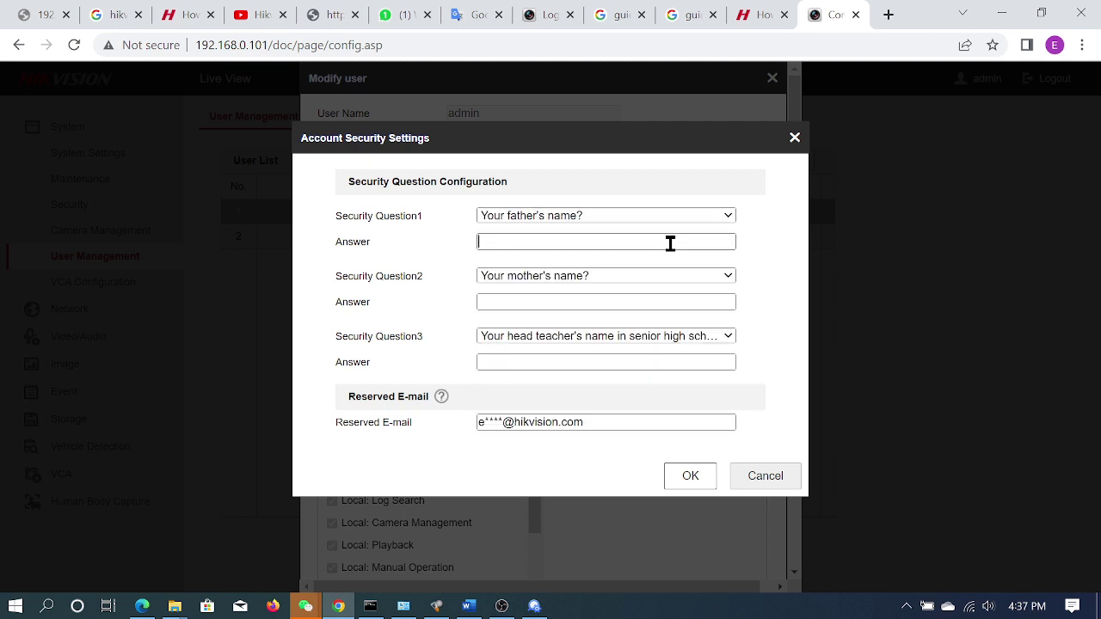
key(Tab)
key(Tab)
key(Tab)
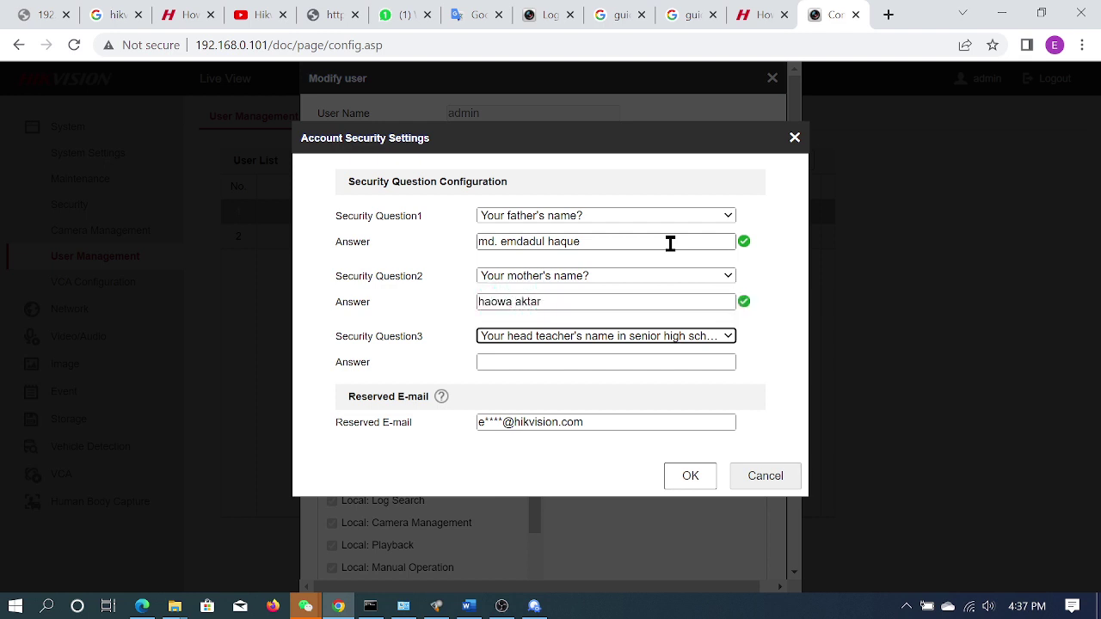
key(alt+Down)
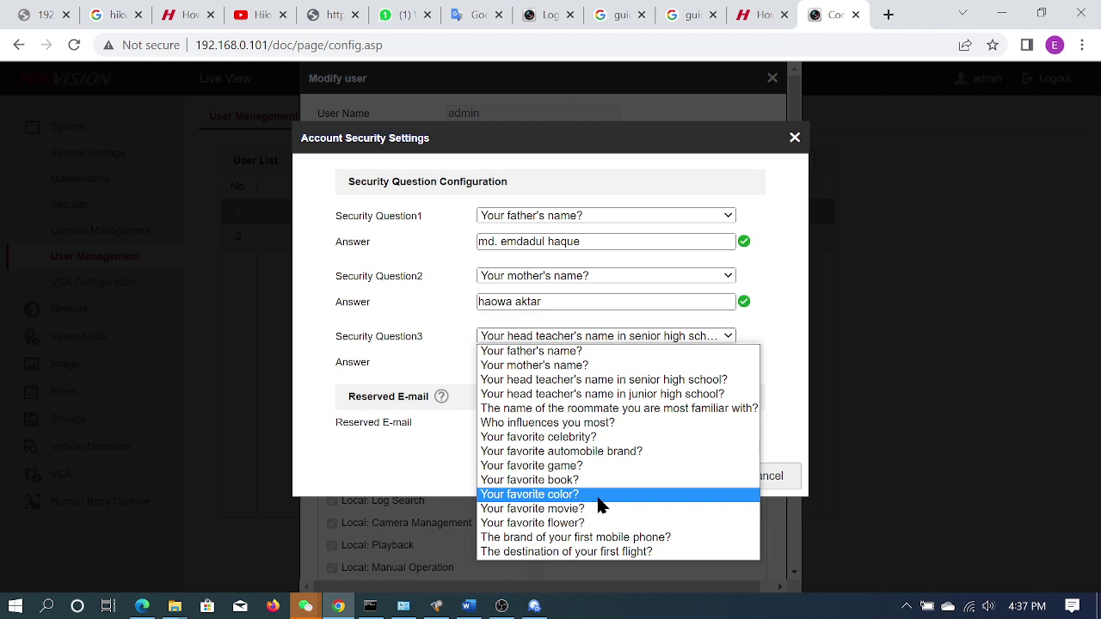
click(553, 527)
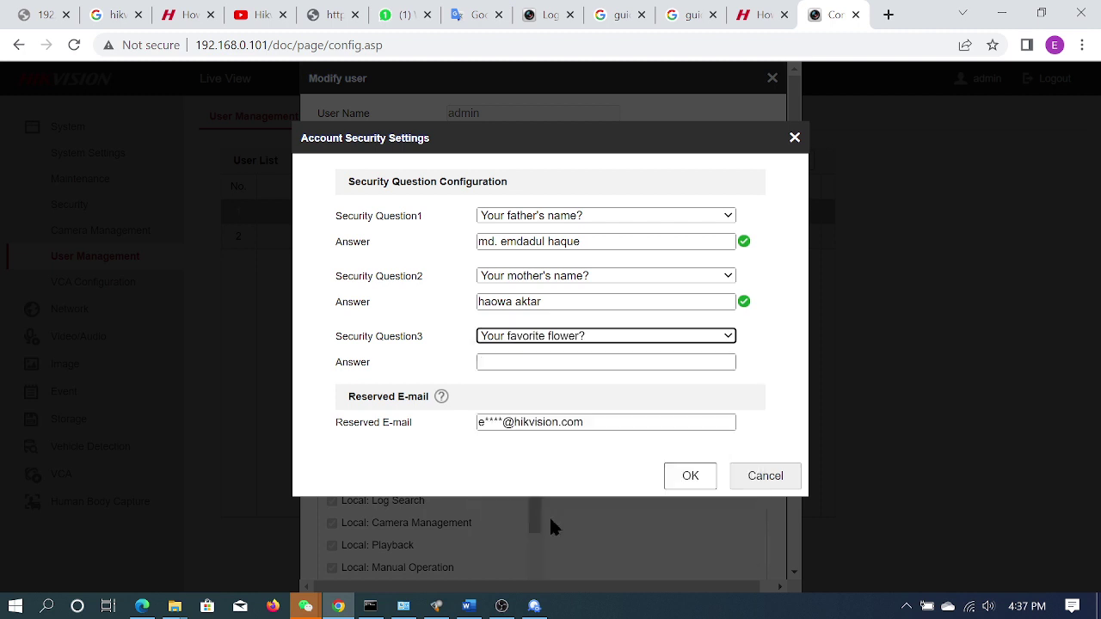
click(529, 358)
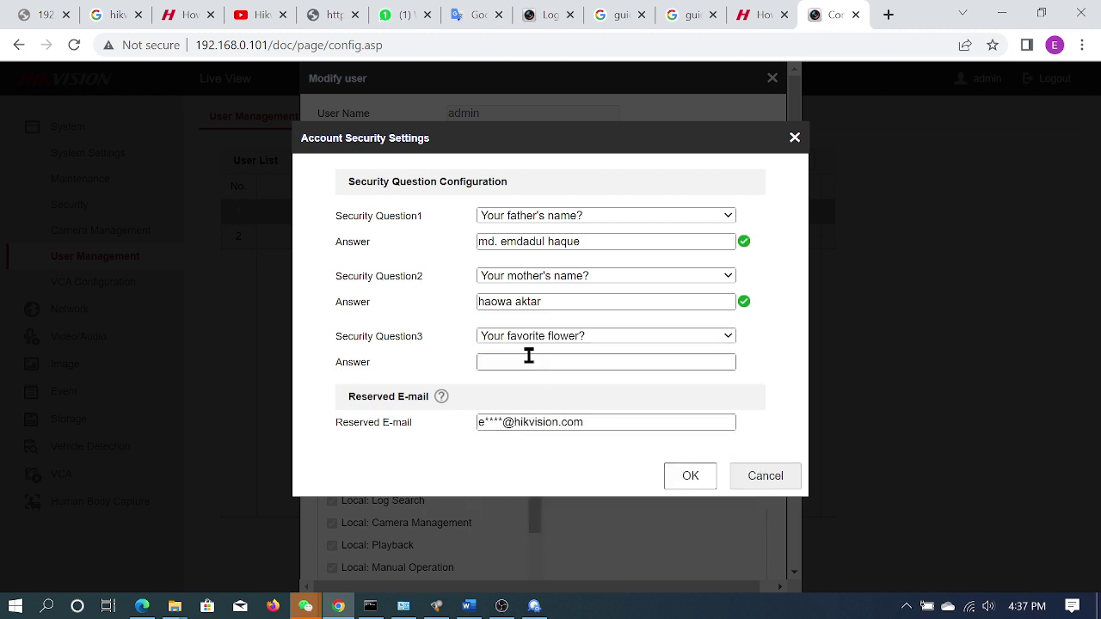
Replace the reserved e-mail with a new, still-incomplete Hikvision address
click(594, 422)
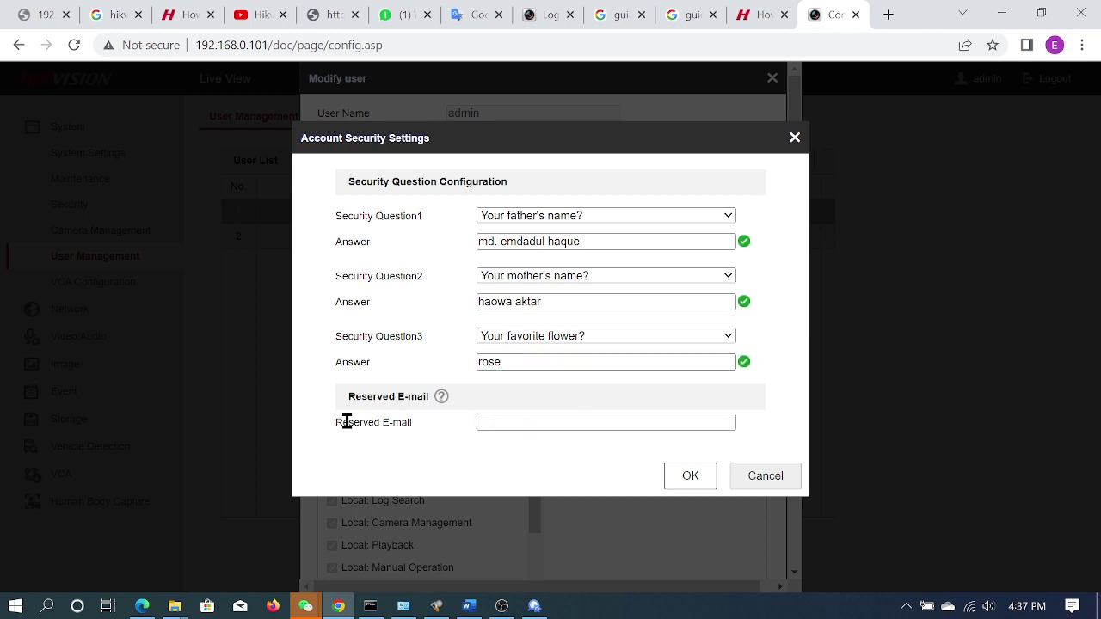
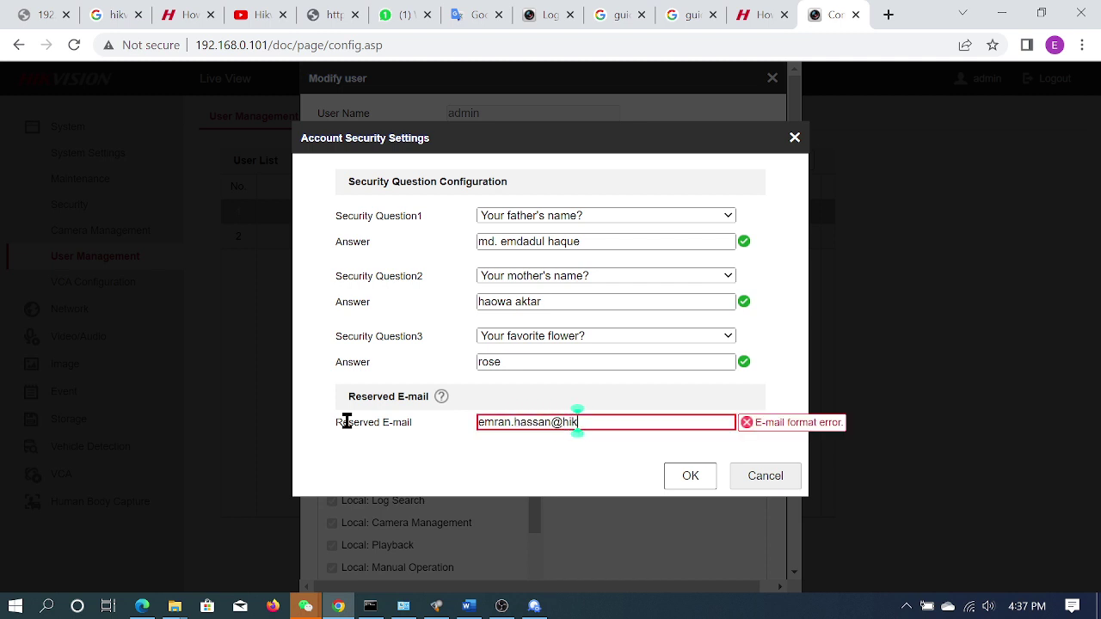
Review the three security answers and attempt to save the security settings
click(594, 244)
triple_click(594, 245)
click(593, 241)
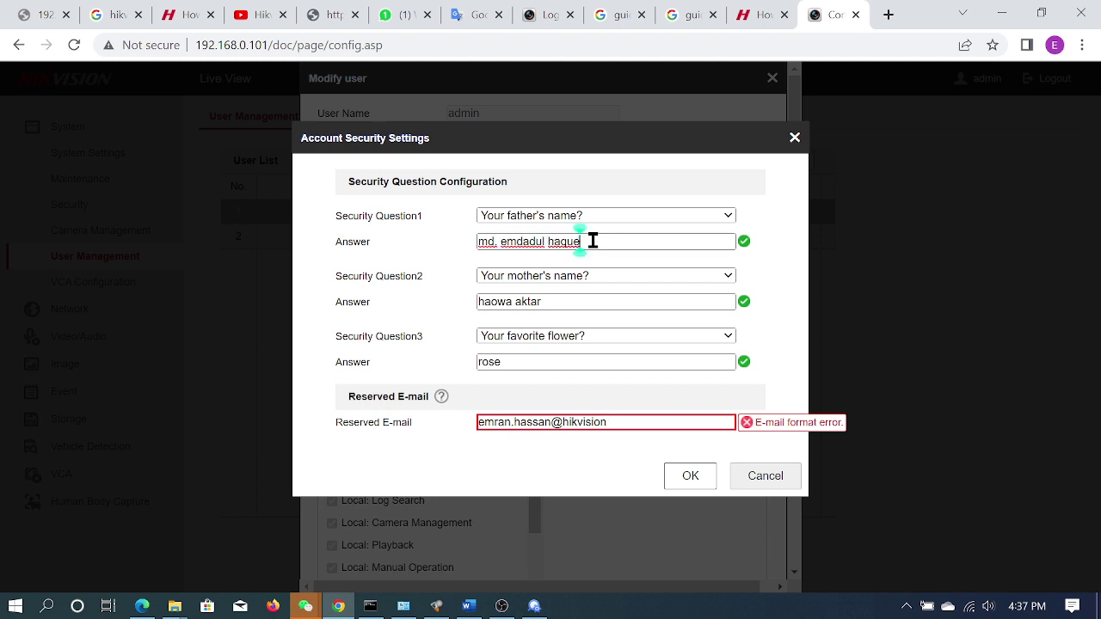
drag(592, 241, 469, 242)
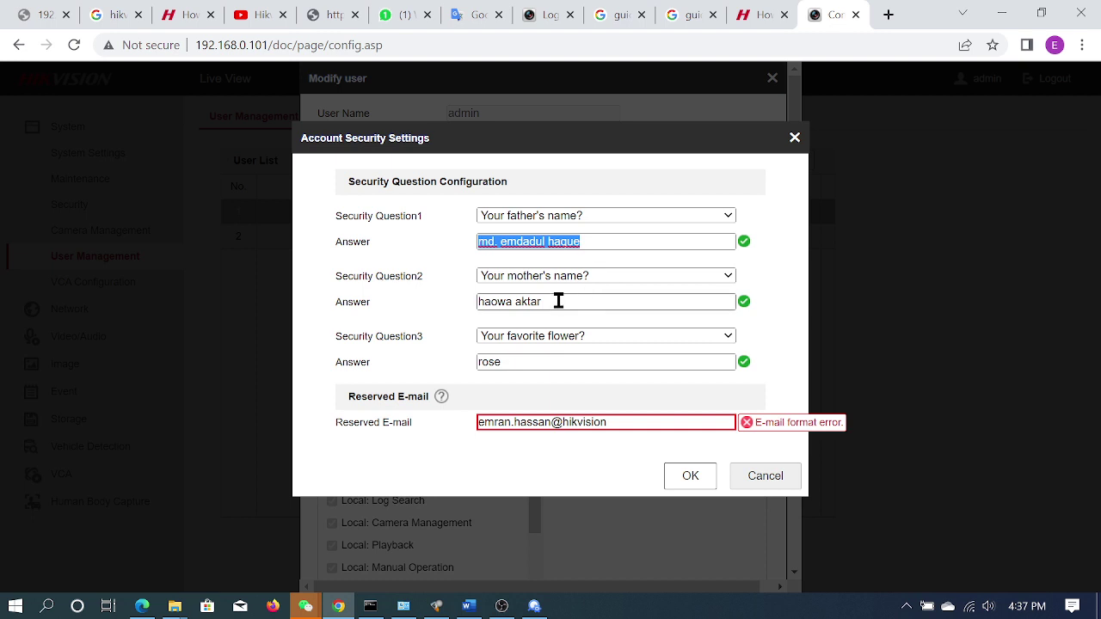
drag(560, 301, 498, 303)
double_click(520, 362)
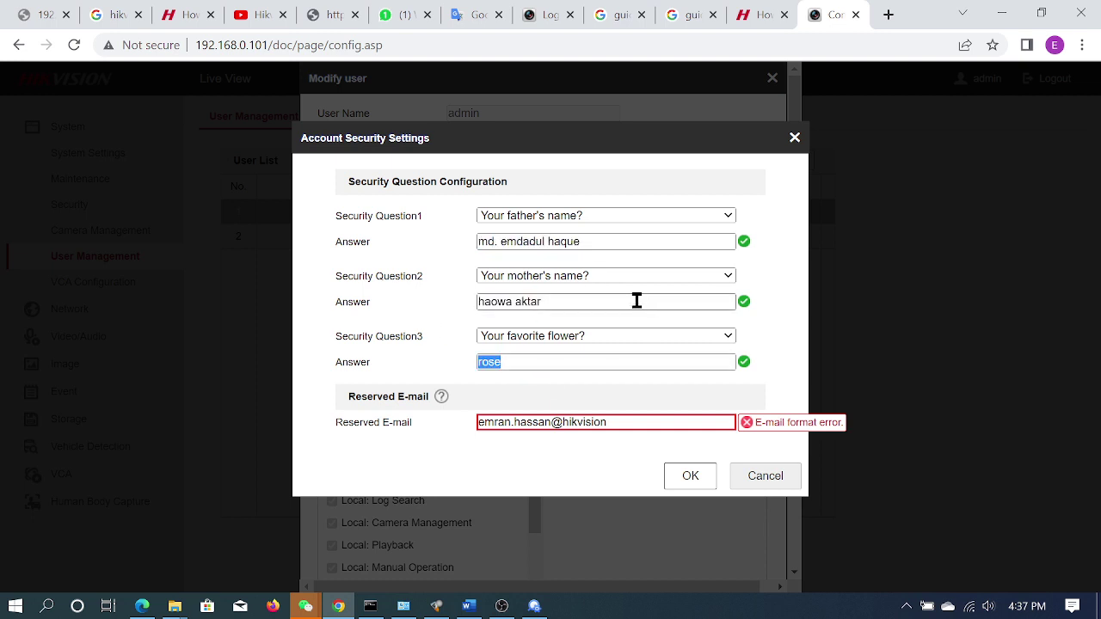
click(610, 241)
drag(610, 241, 359, 256)
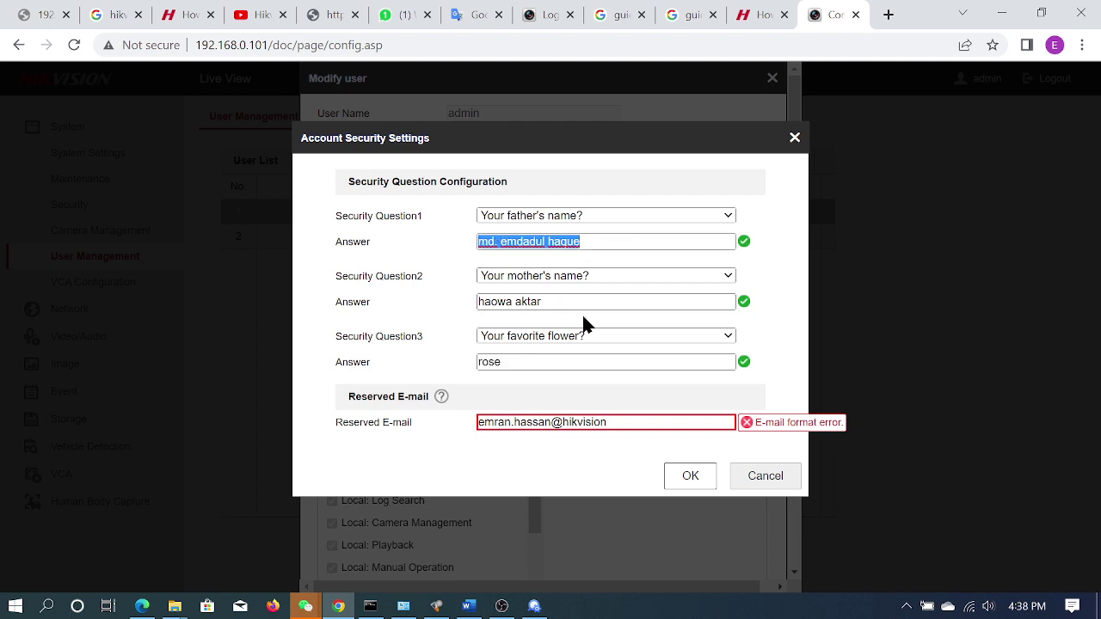
drag(553, 302, 385, 312)
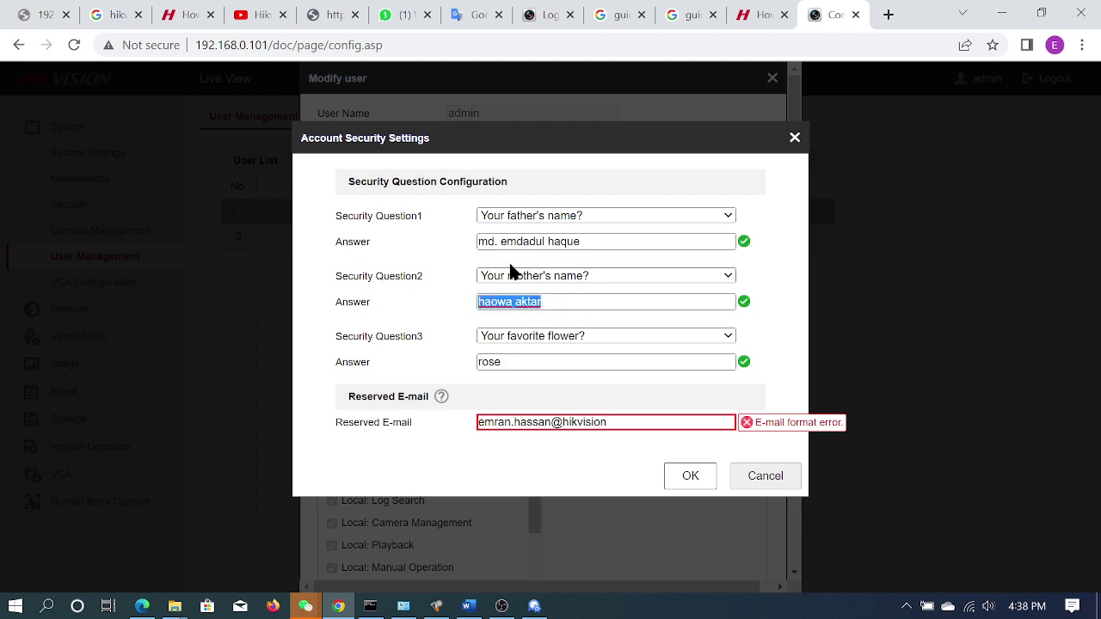
drag(590, 241, 389, 242)
drag(555, 303, 473, 303)
click(693, 482)
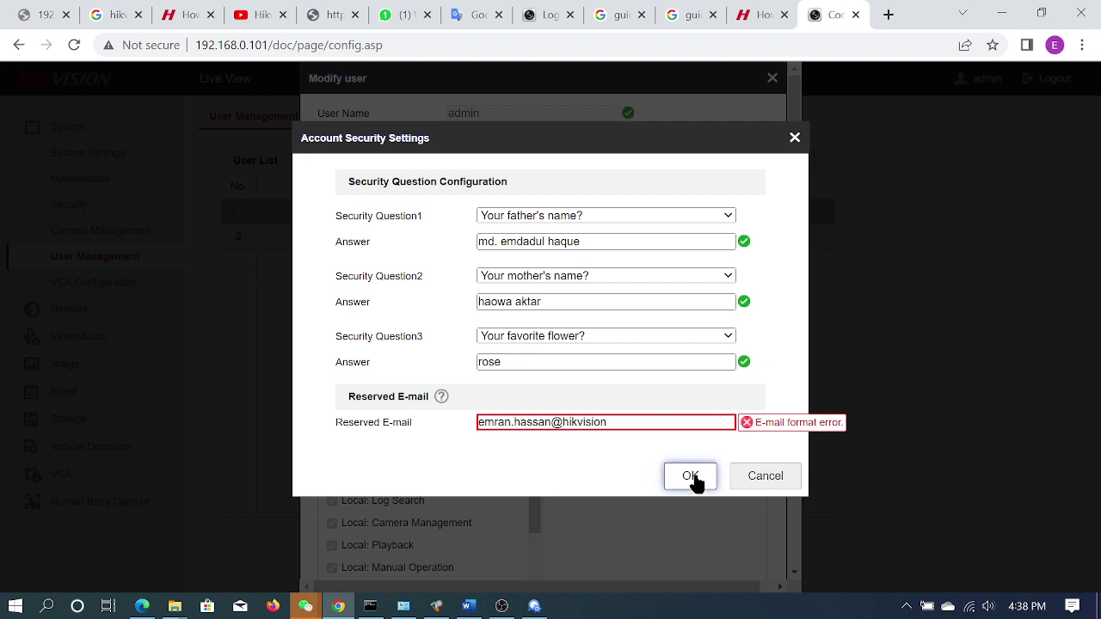
Finish the reserved e-mail with .com, confirm using the admin password, and save
click(660, 426)
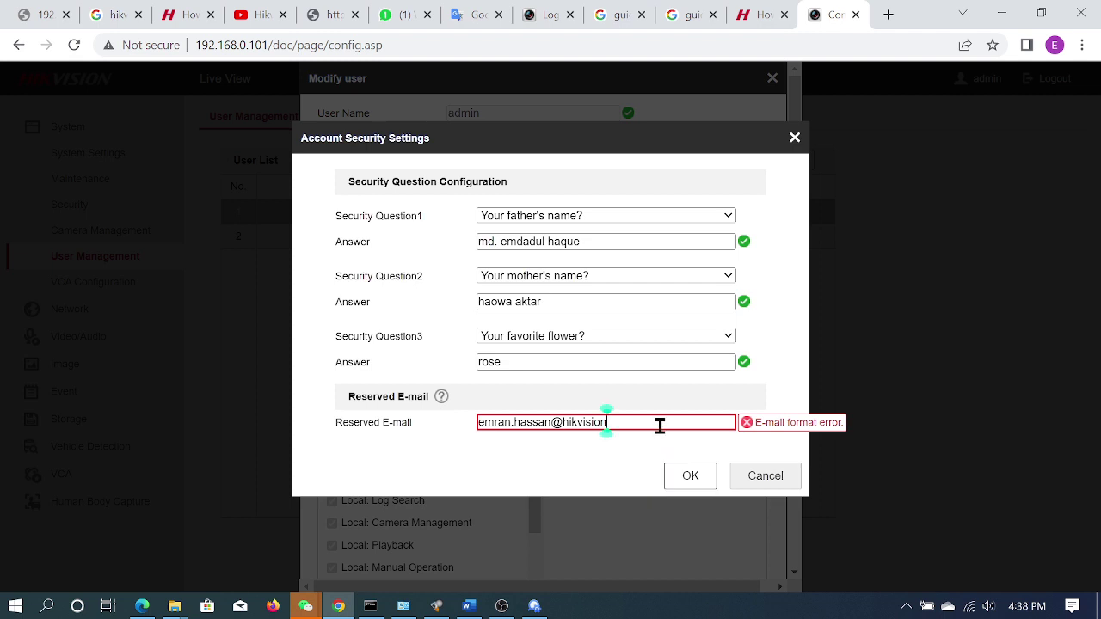
text(.com)
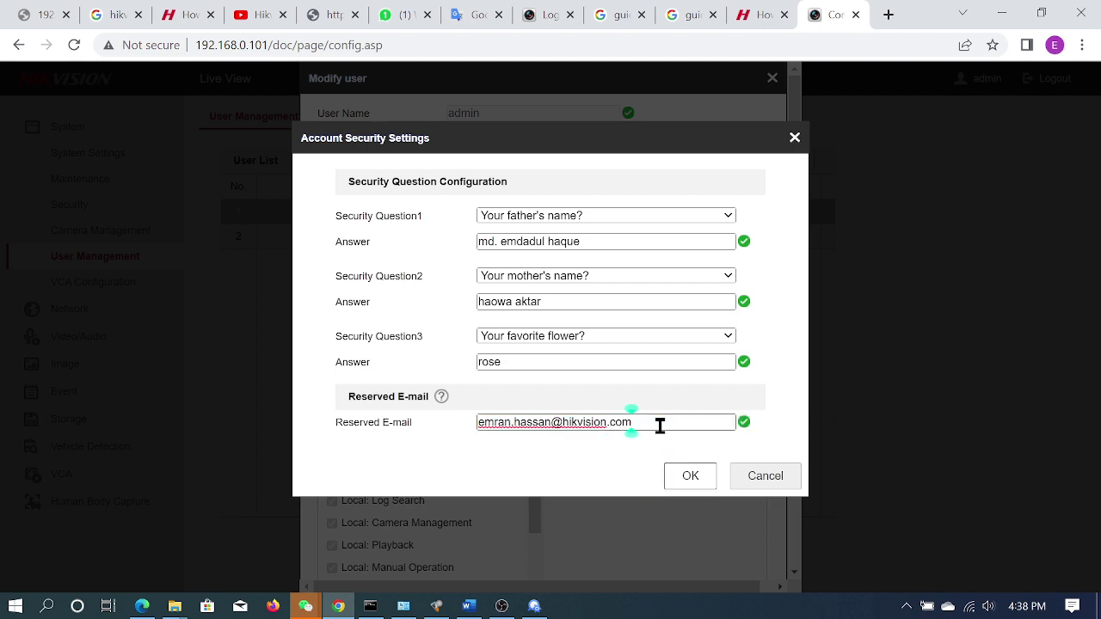
click(690, 474)
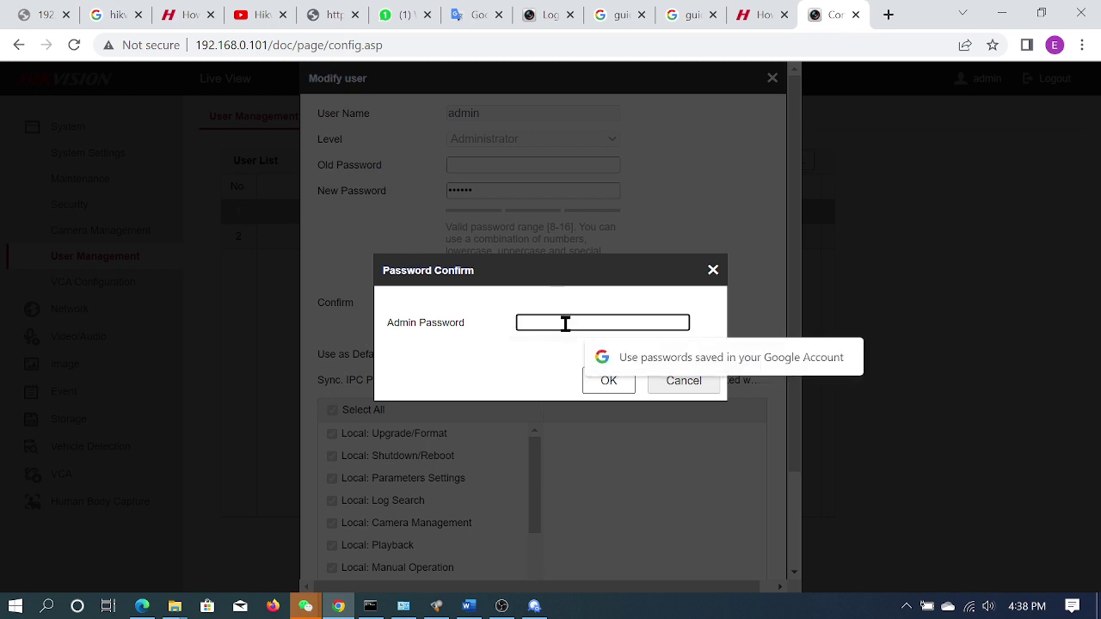
text(•••••)
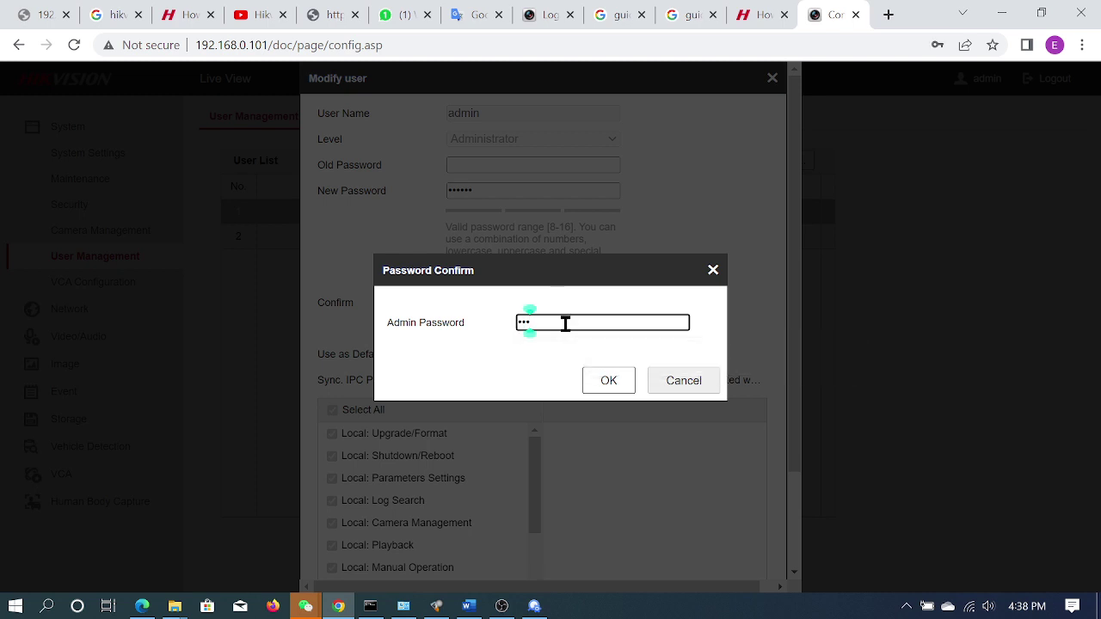
text(••••)
click(610, 384)
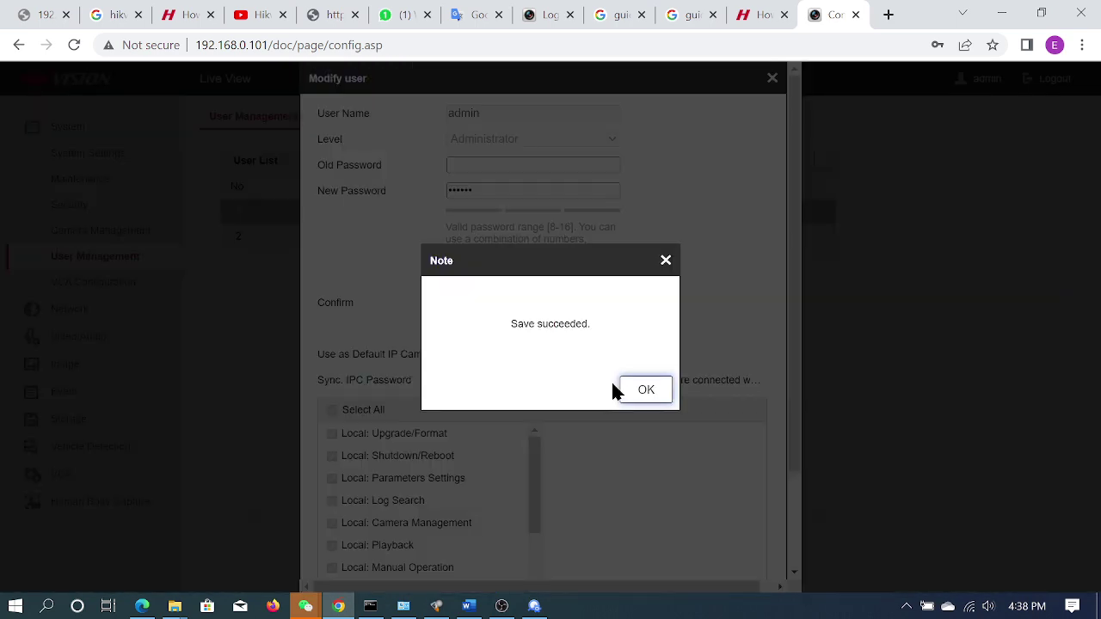
click(637, 393)
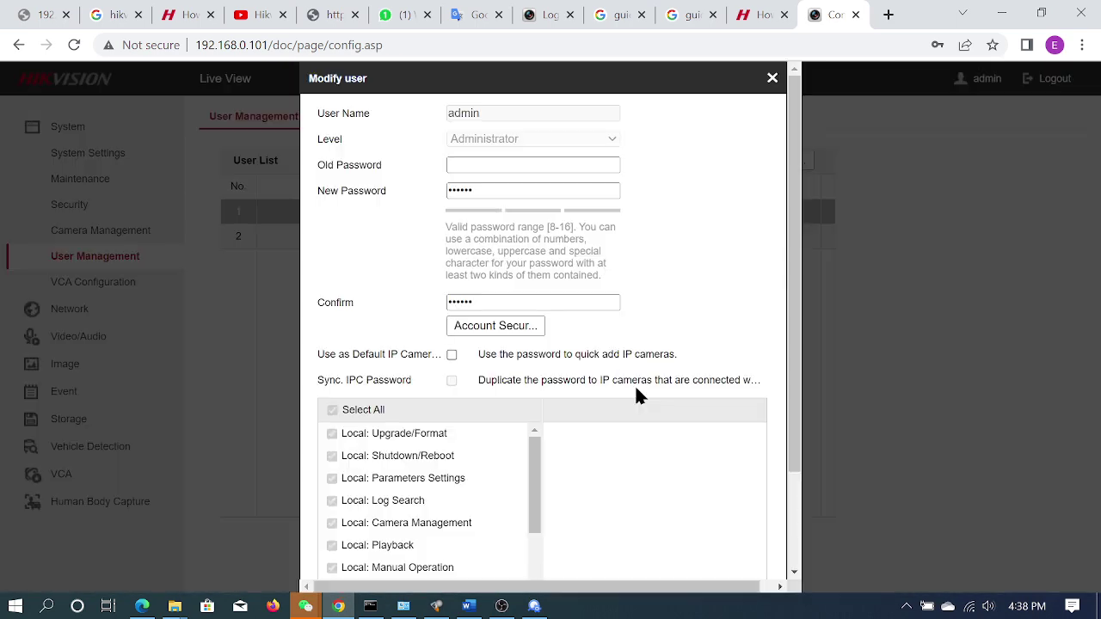
click(774, 80)
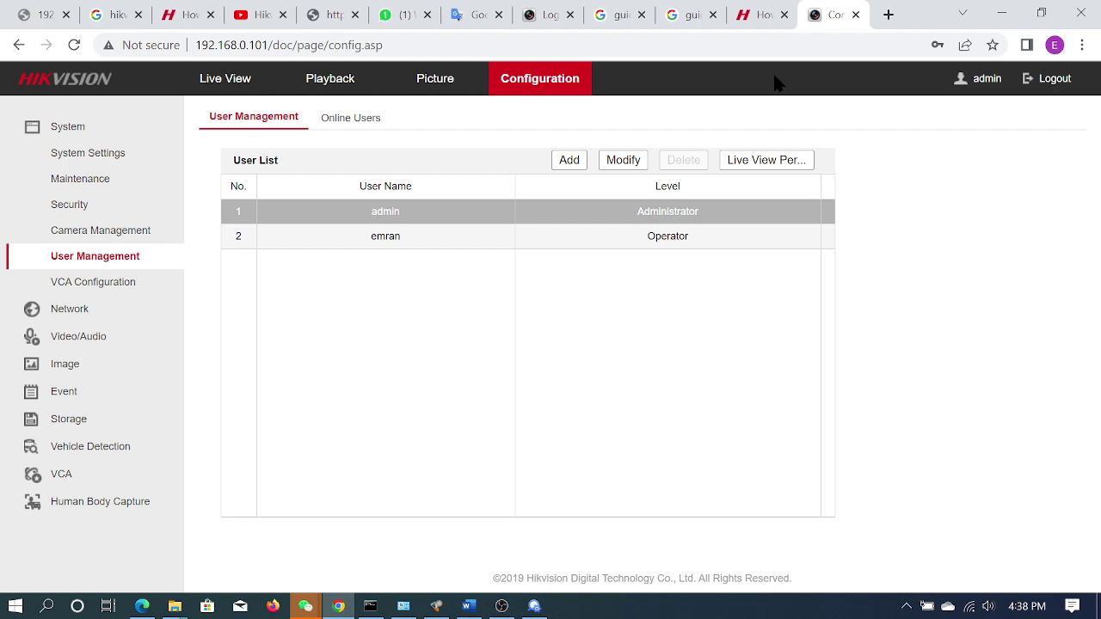
Log out of the DVR and choose 'Forgot password?' on the login page
click(1052, 79)
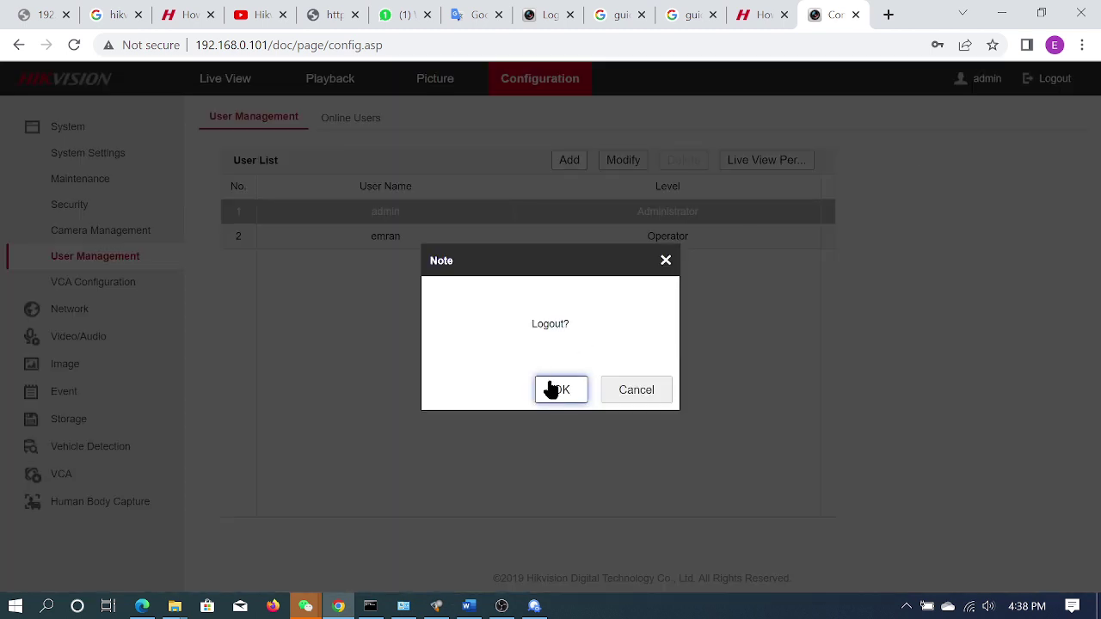
click(551, 388)
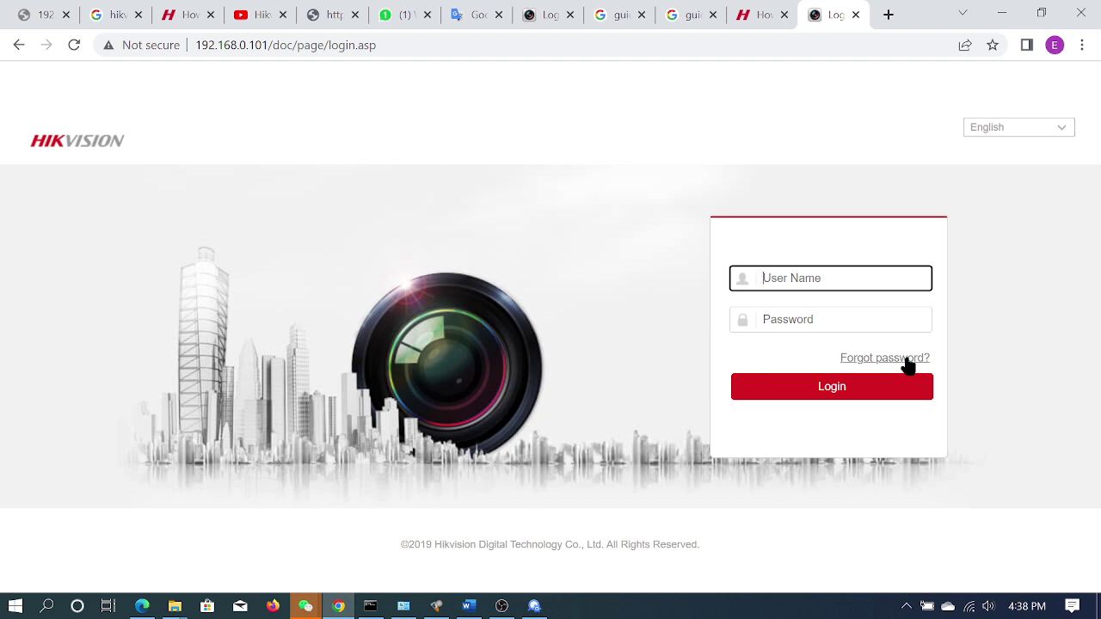
click(908, 366)
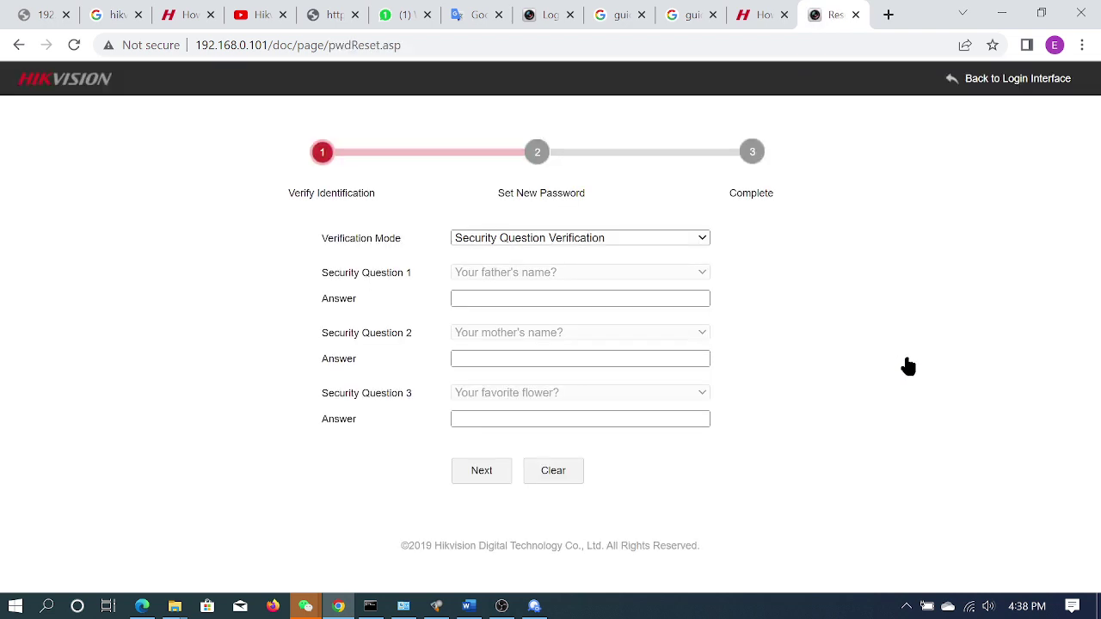
Keep Security Question Verification, answer all three security questions, and submit the answers
click(549, 239)
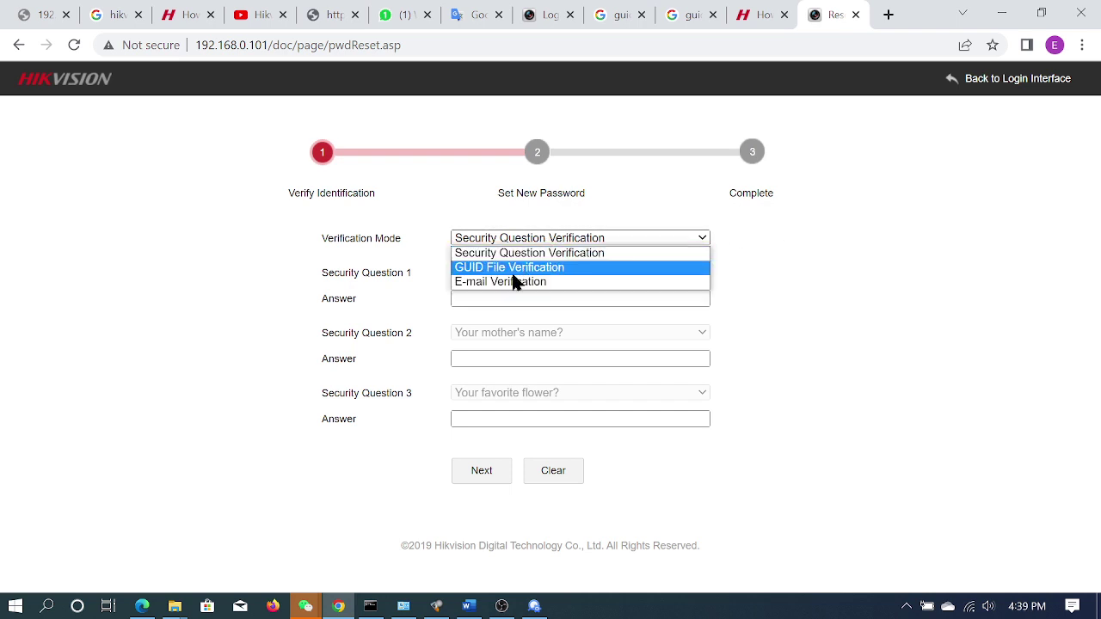
click(522, 253)
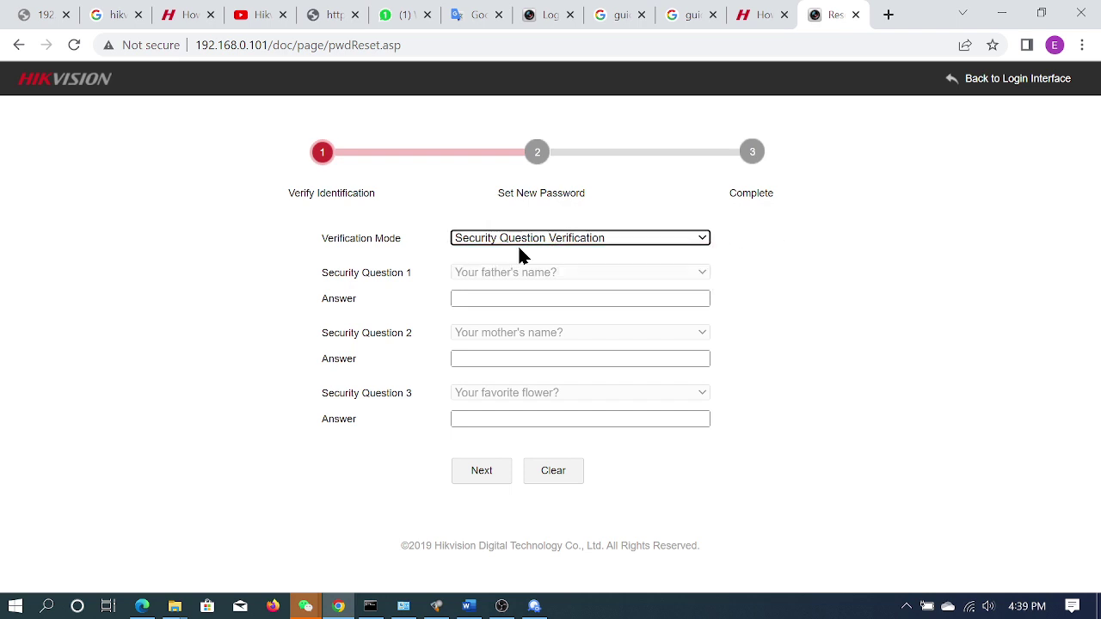
click(505, 299)
key(Tab)
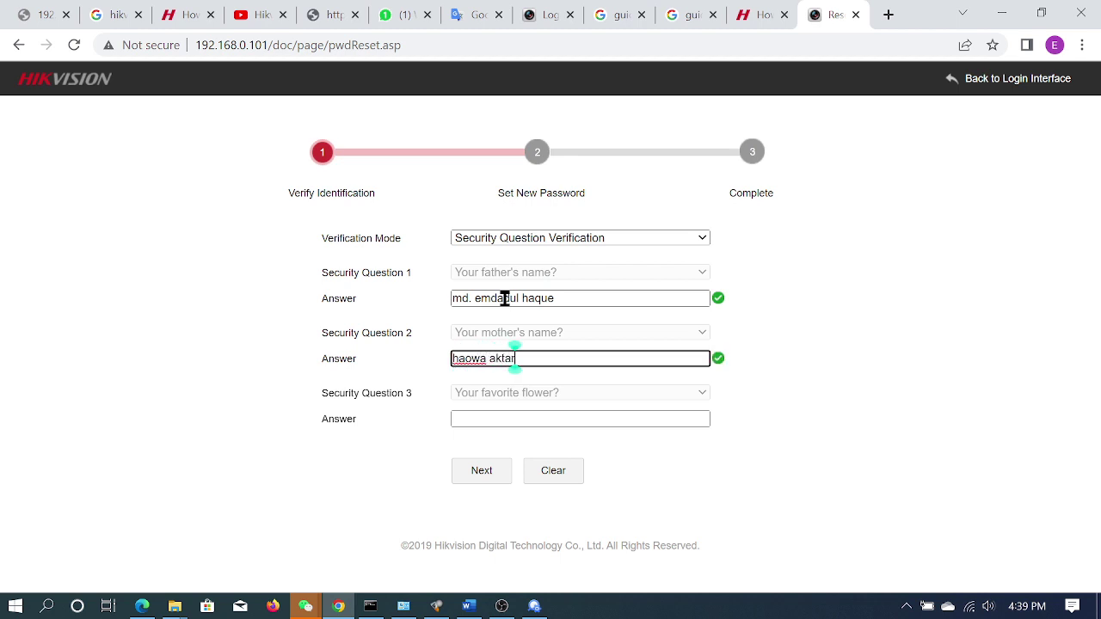
key(Tab)
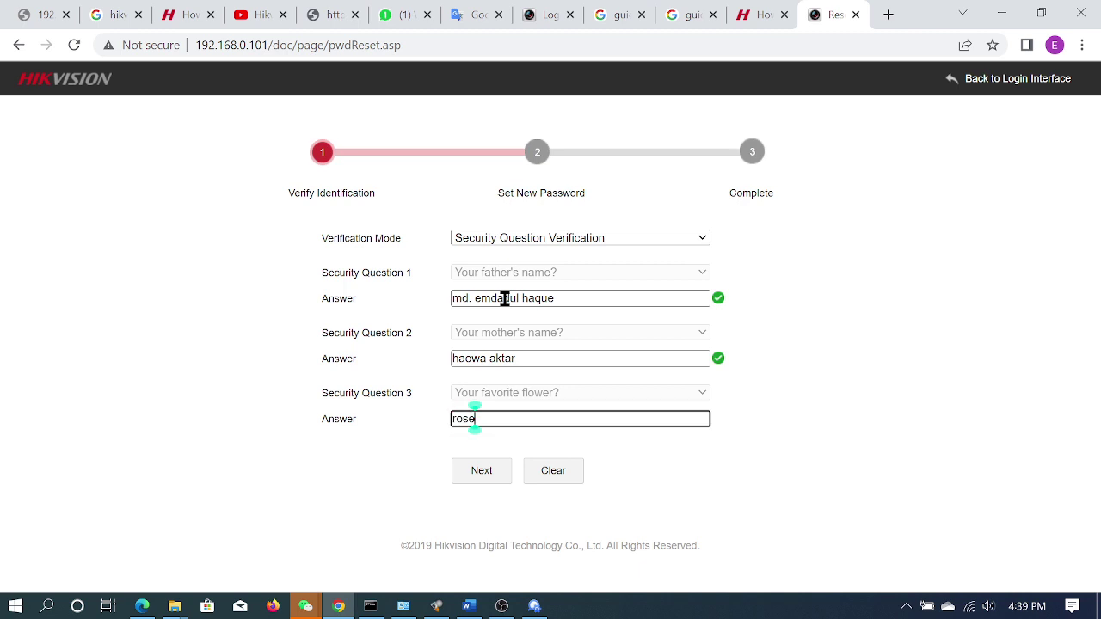
click(482, 470)
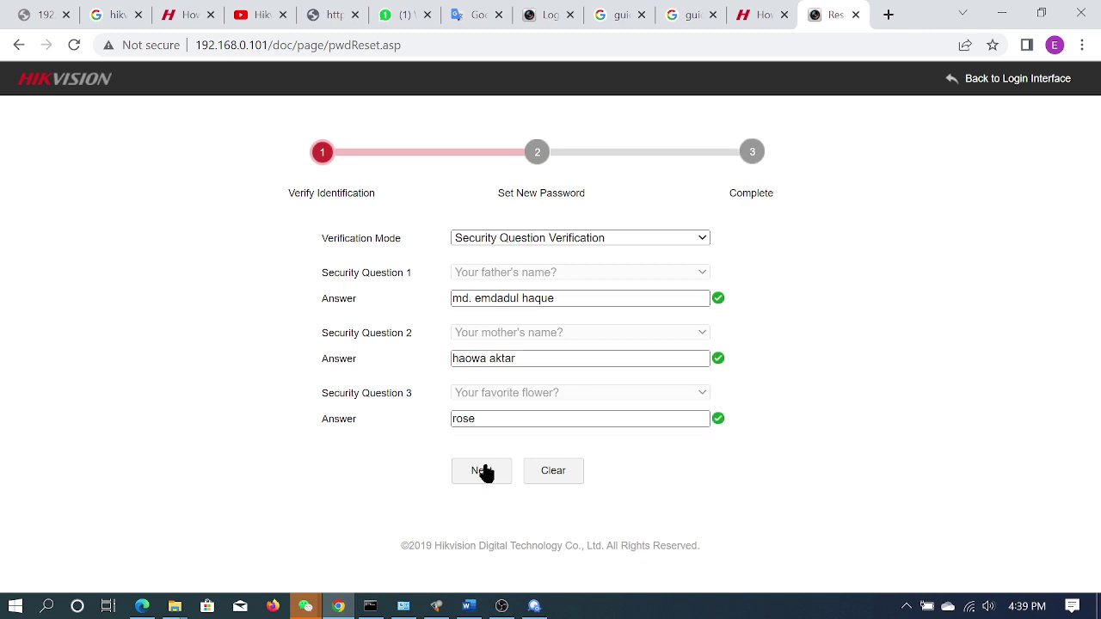
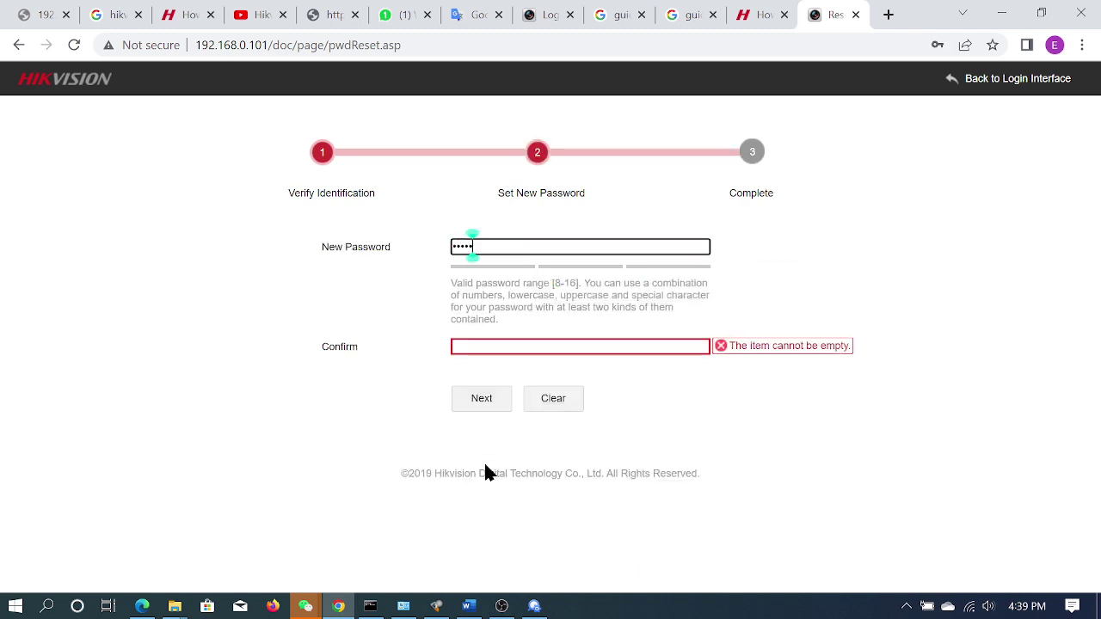
Enter and confirm the new eight-character admin password, then submit it
key(Tab)
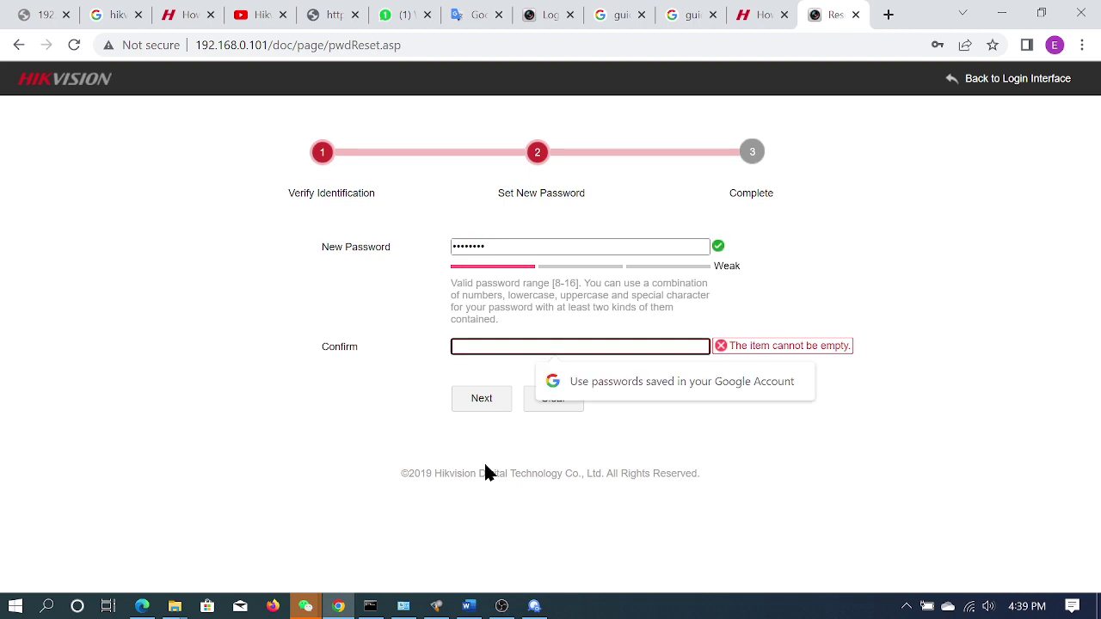
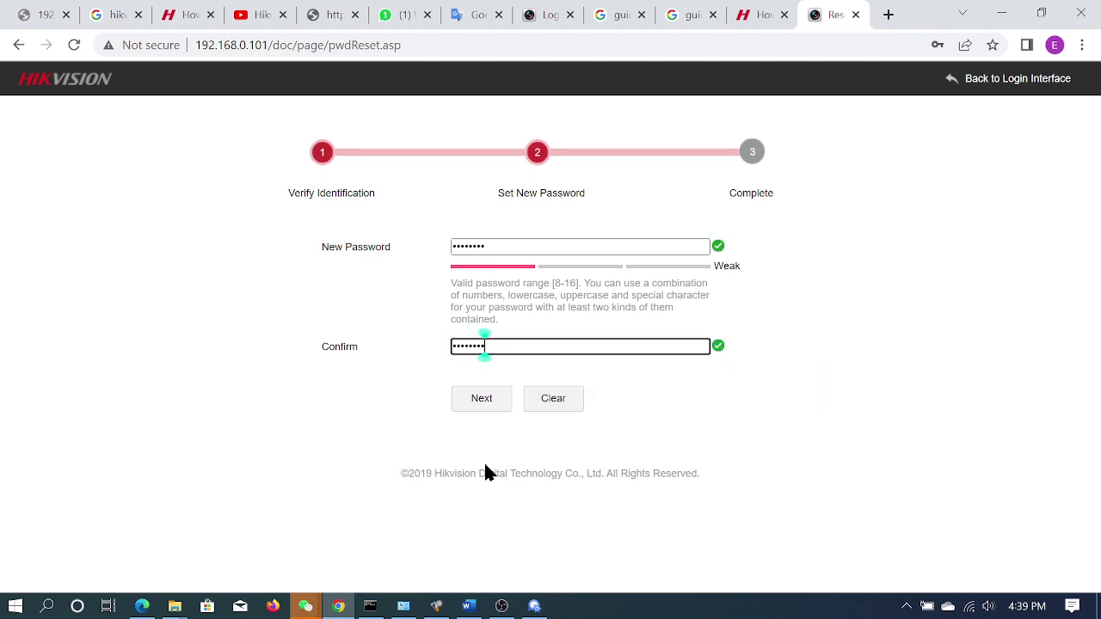
click(481, 405)
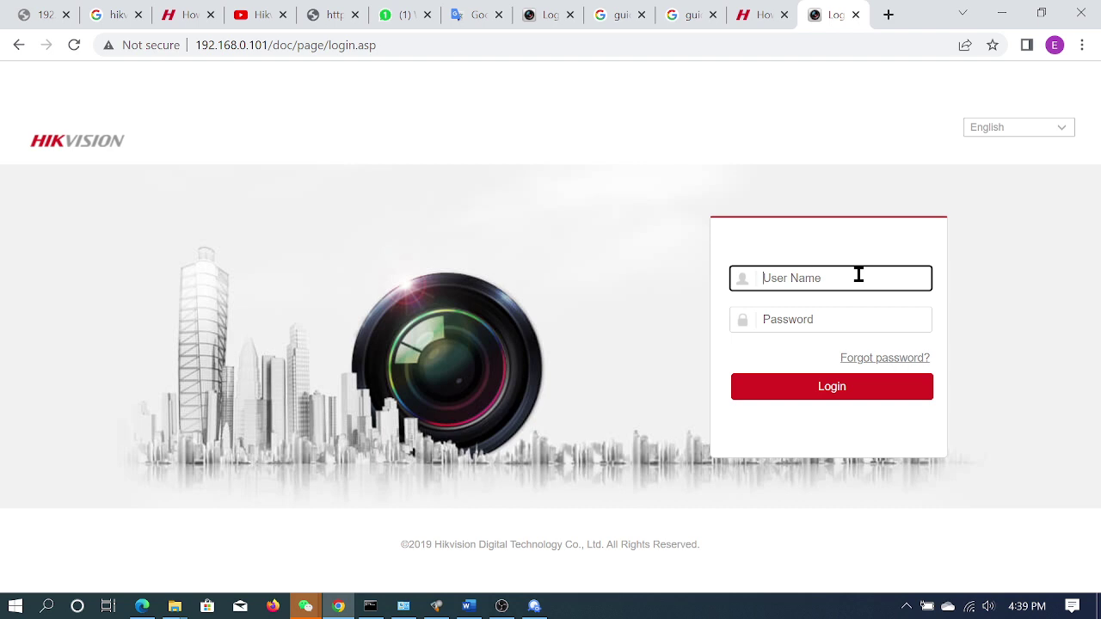
Log in as admin with the new password, retrying after the first attempt fails
text(admin)
key(Tab)
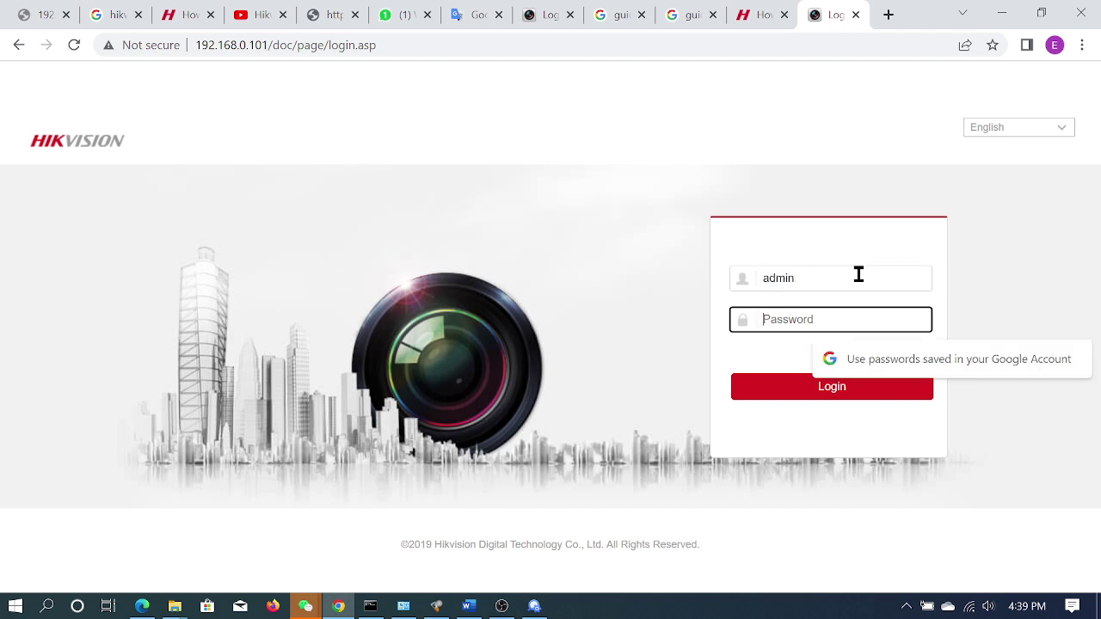
text(•••••••••)
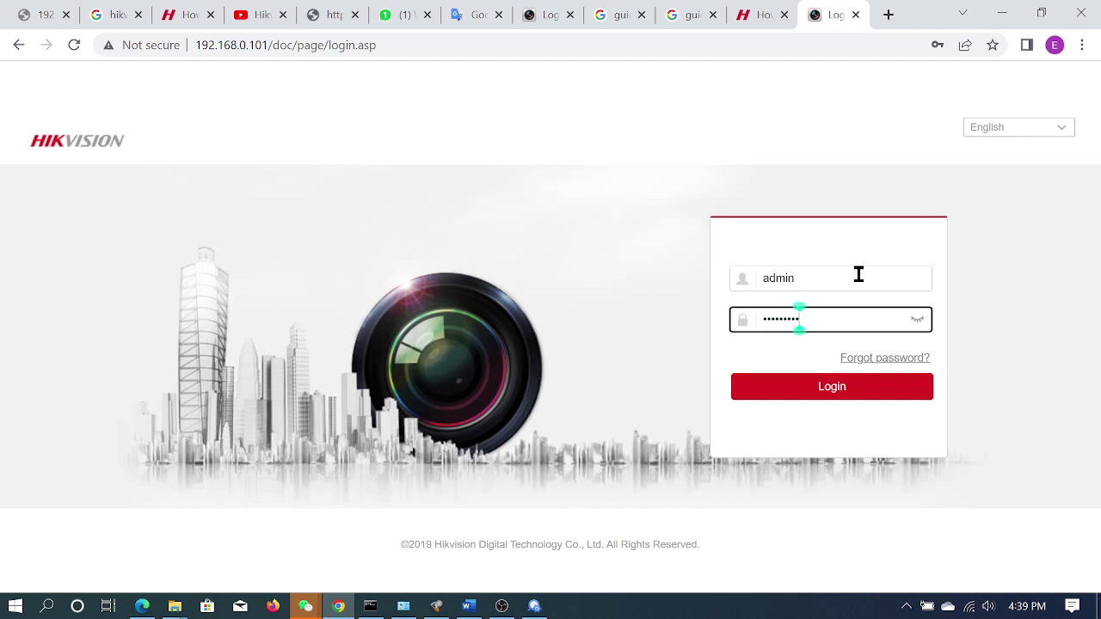
key(Return)
text(admin)
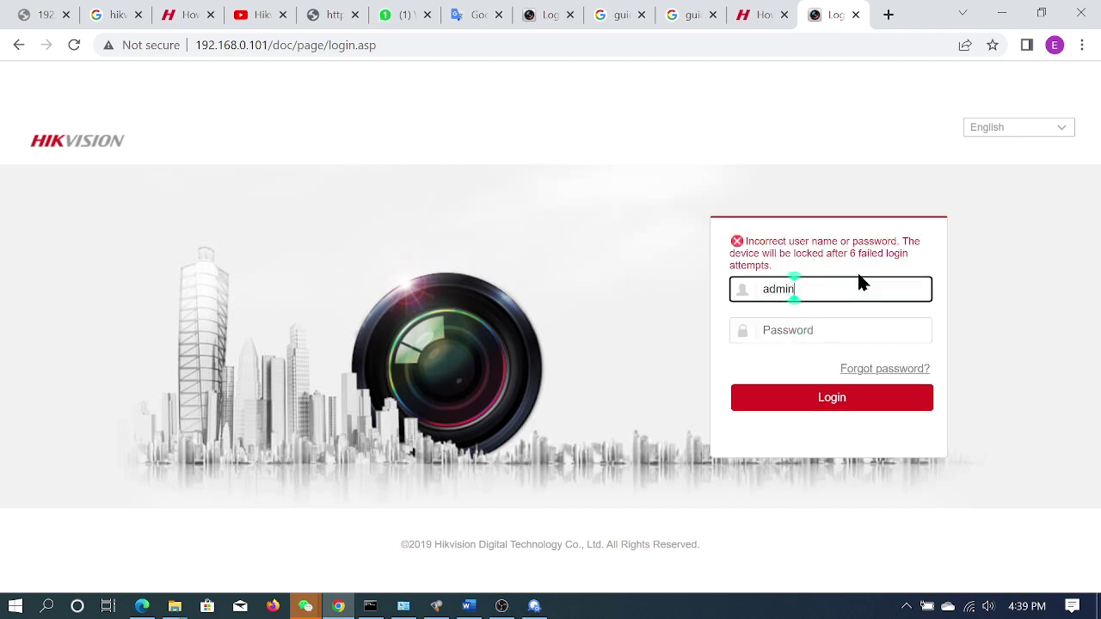
key(Tab)
text(••••••)
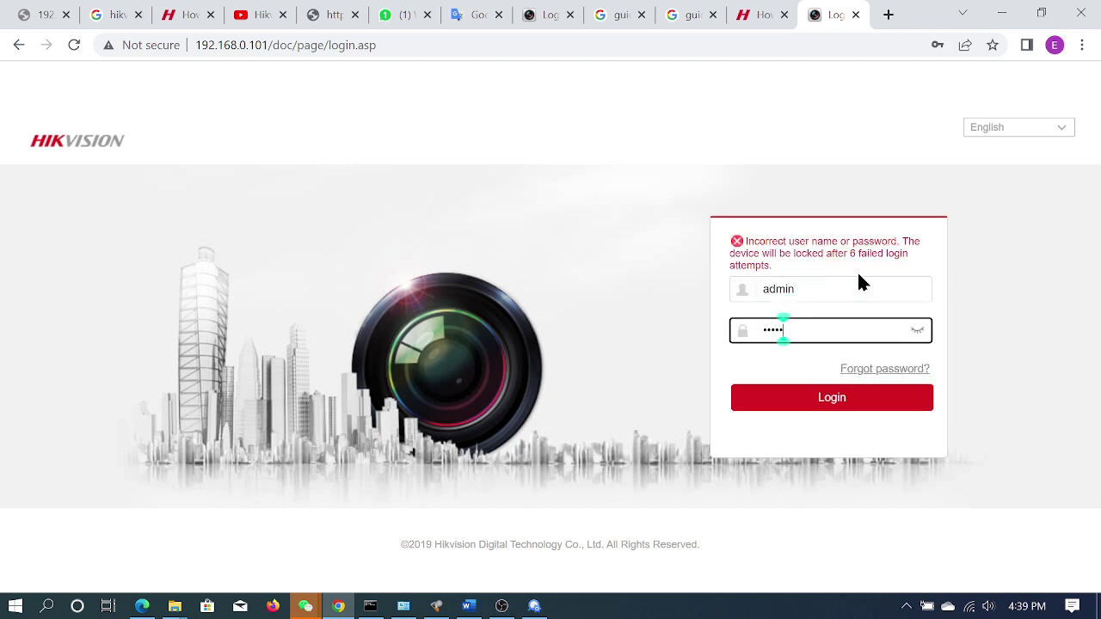
key(Return)
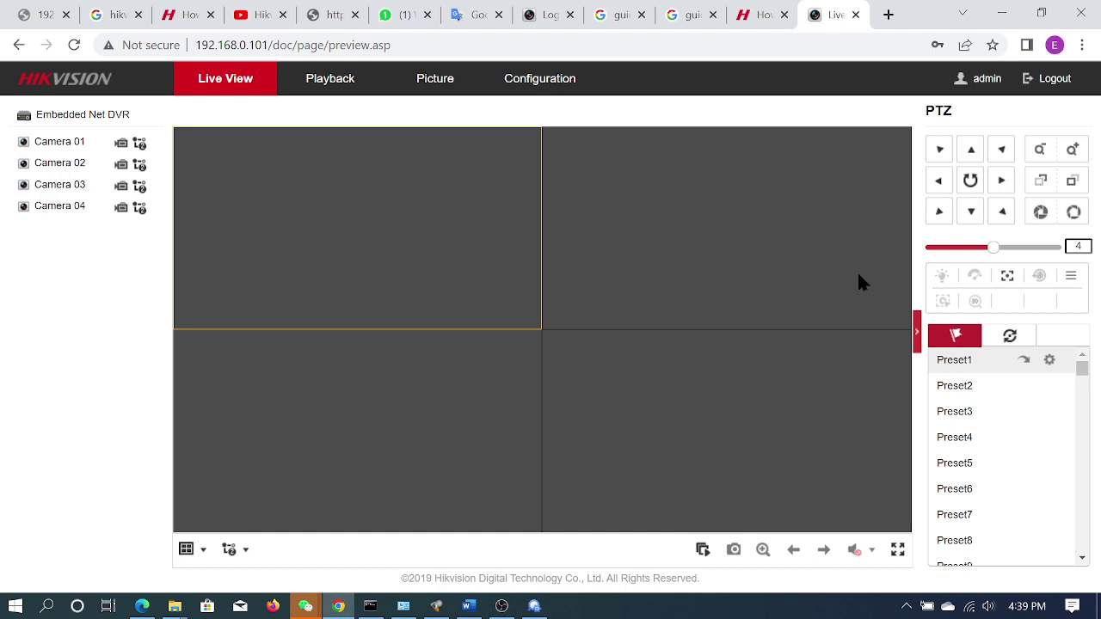
Log out, start the Forgot password reset, and choose E-mail Verification mode
click(1043, 78)
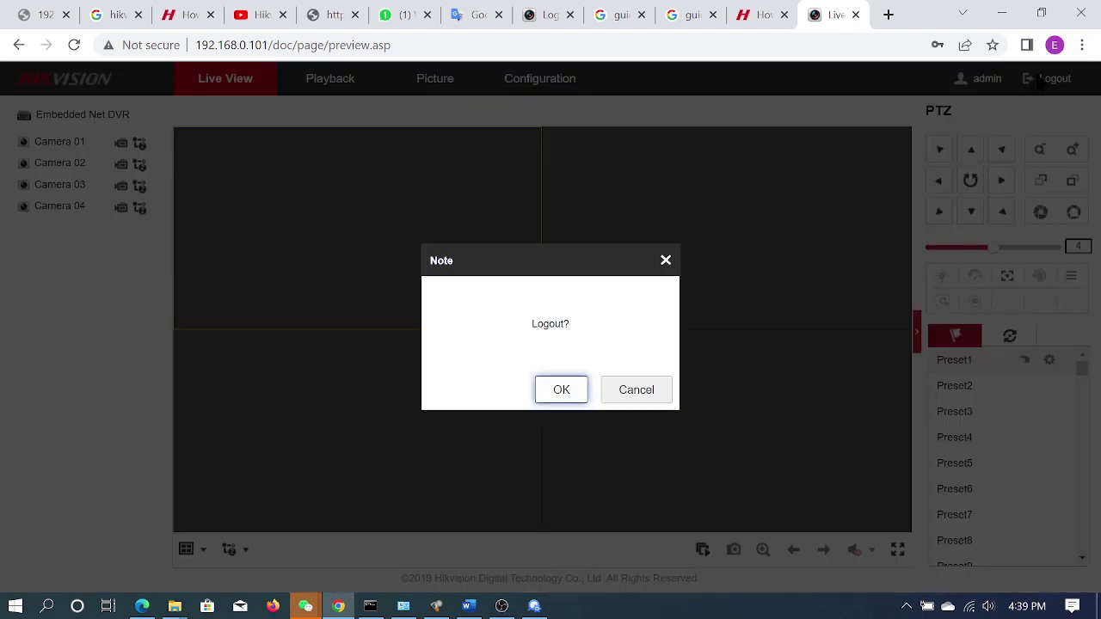
click(566, 389)
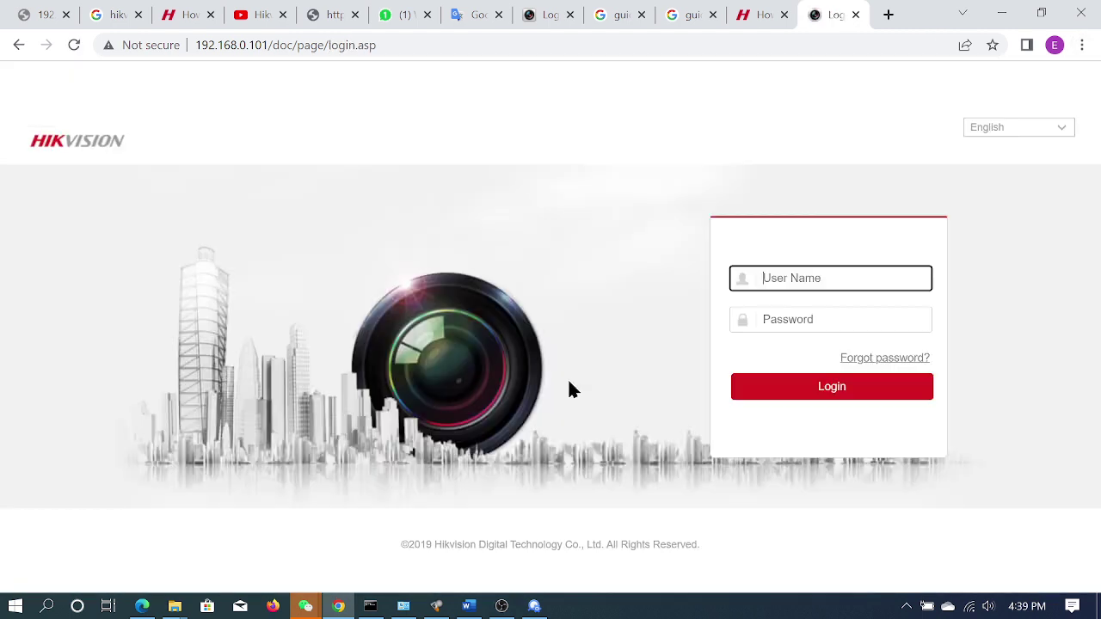
click(907, 361)
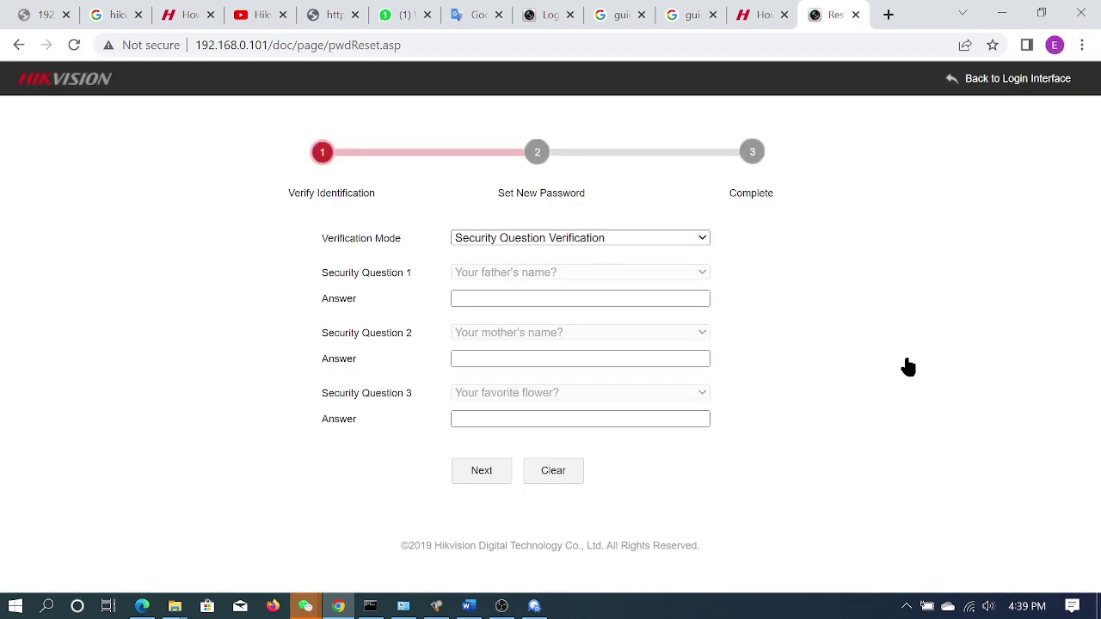
click(604, 238)
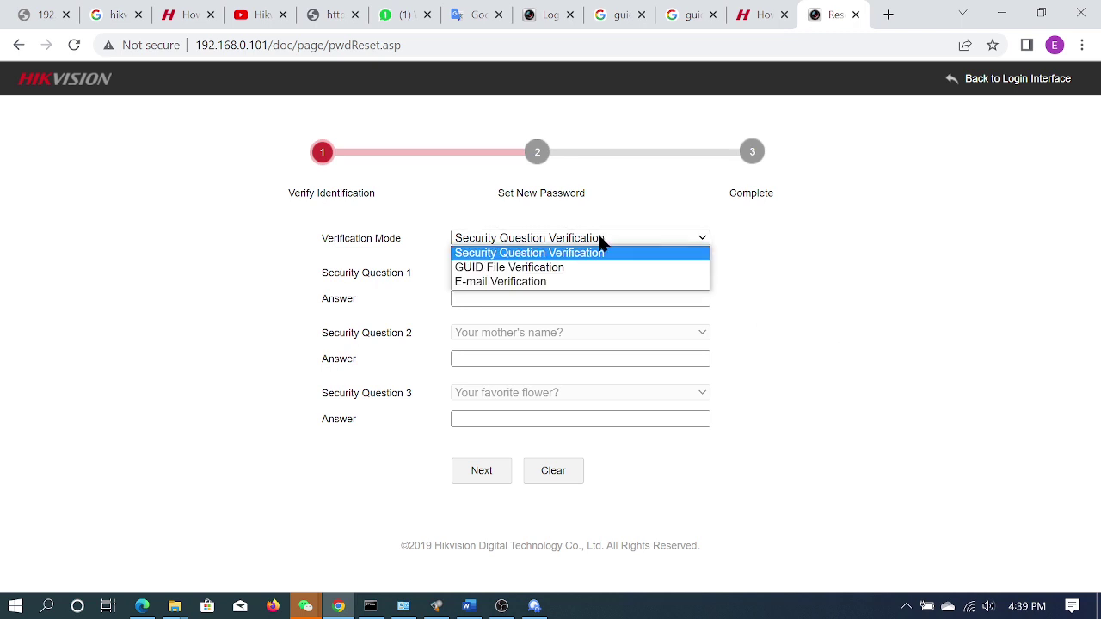
click(526, 284)
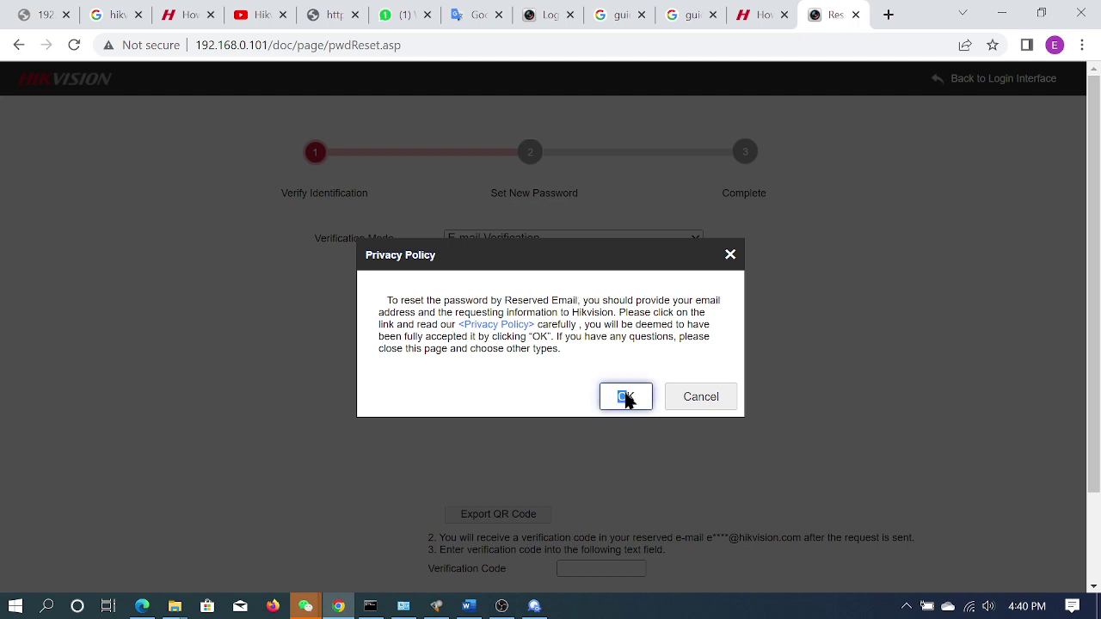
Accept the privacy policy, review the e-mail QR code and masked reserved address, and select the Verification Code field
click(624, 395)
scroll(757, 283, down, 2)
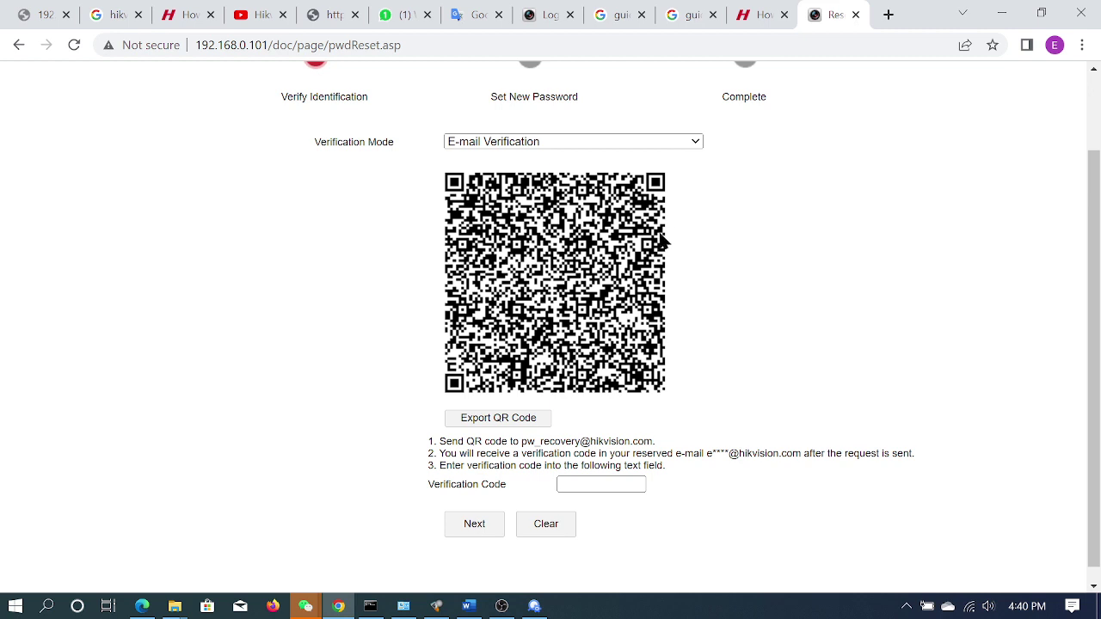
drag(706, 453, 799, 453)
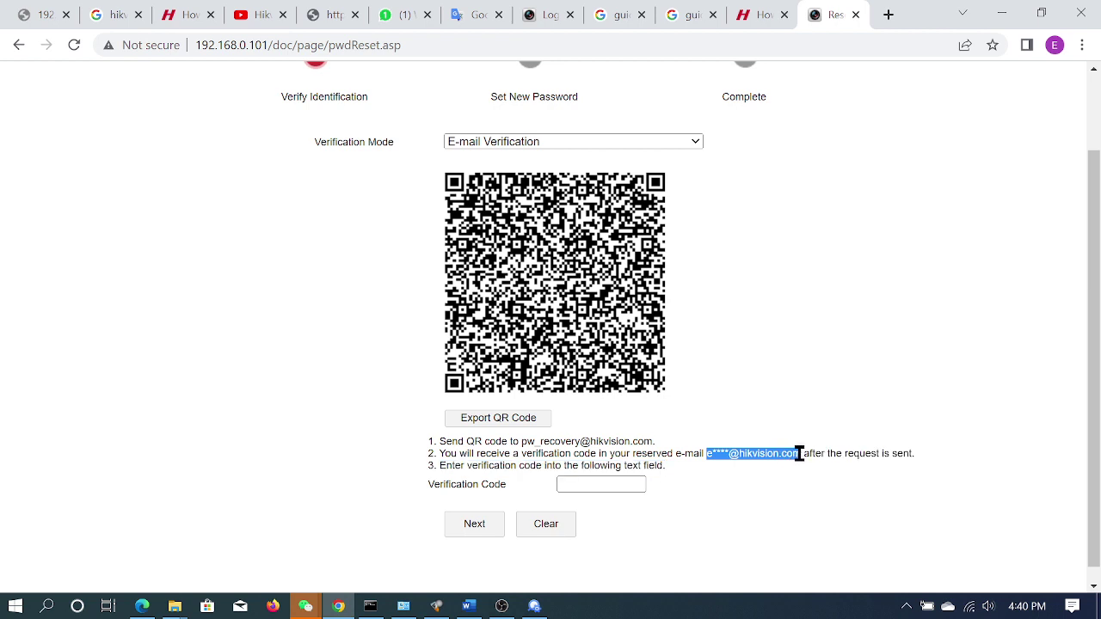
click(606, 481)
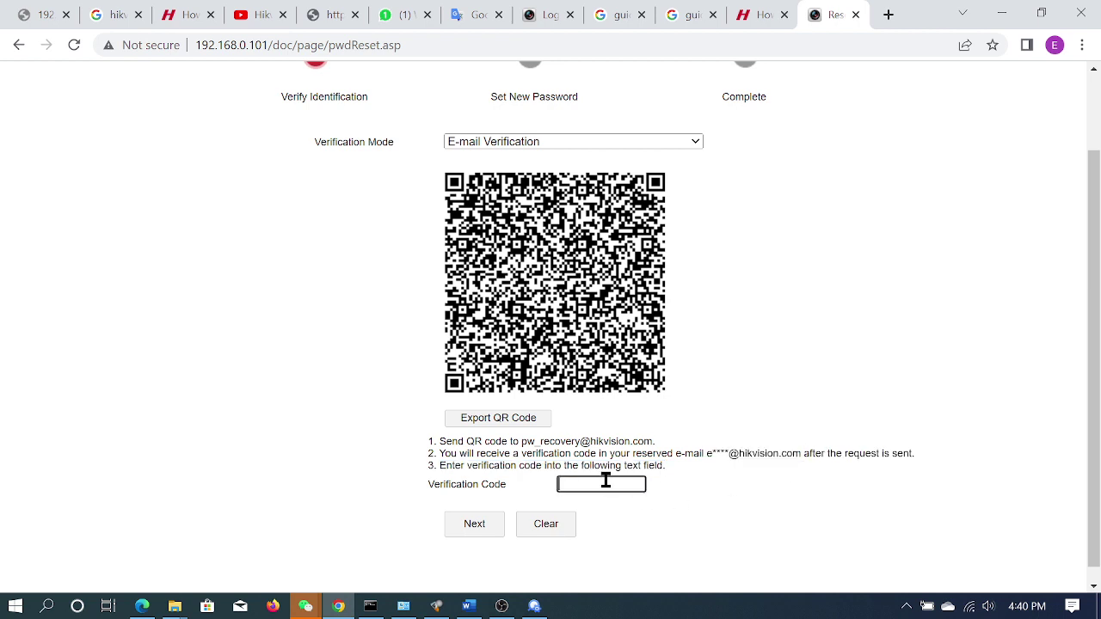
Scroll through the recovery instructions and open the Verification Mode dropdown
scroll(606, 481, down, 1)
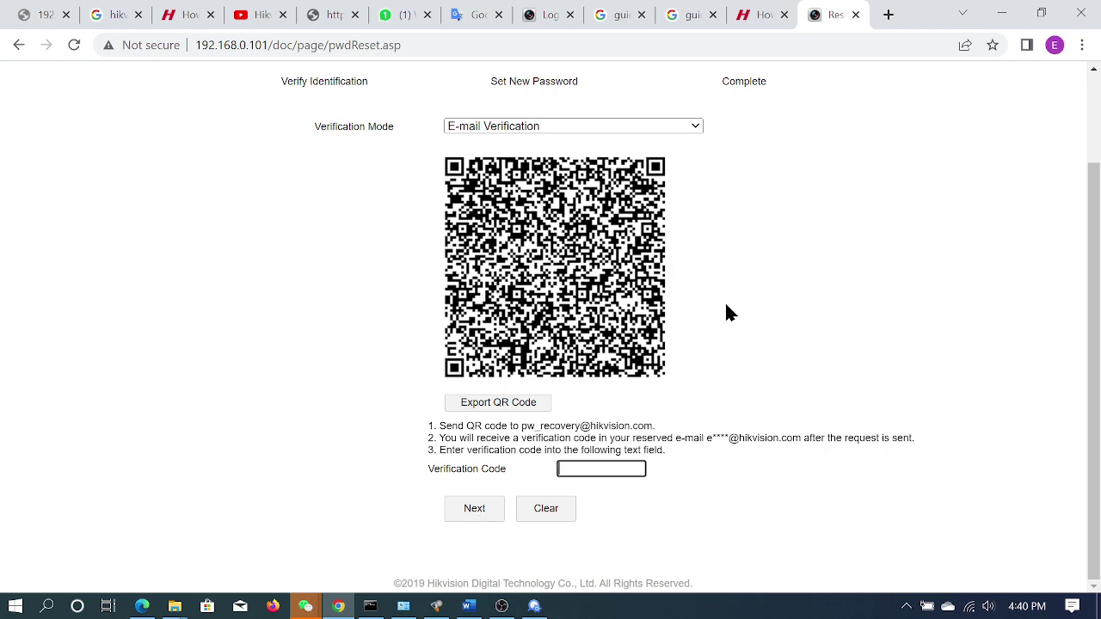
scroll(726, 312, up, 2)
scroll(727, 312, down, 2)
scroll(727, 312, up, 2)
scroll(726, 312, down, 2)
click(625, 126)
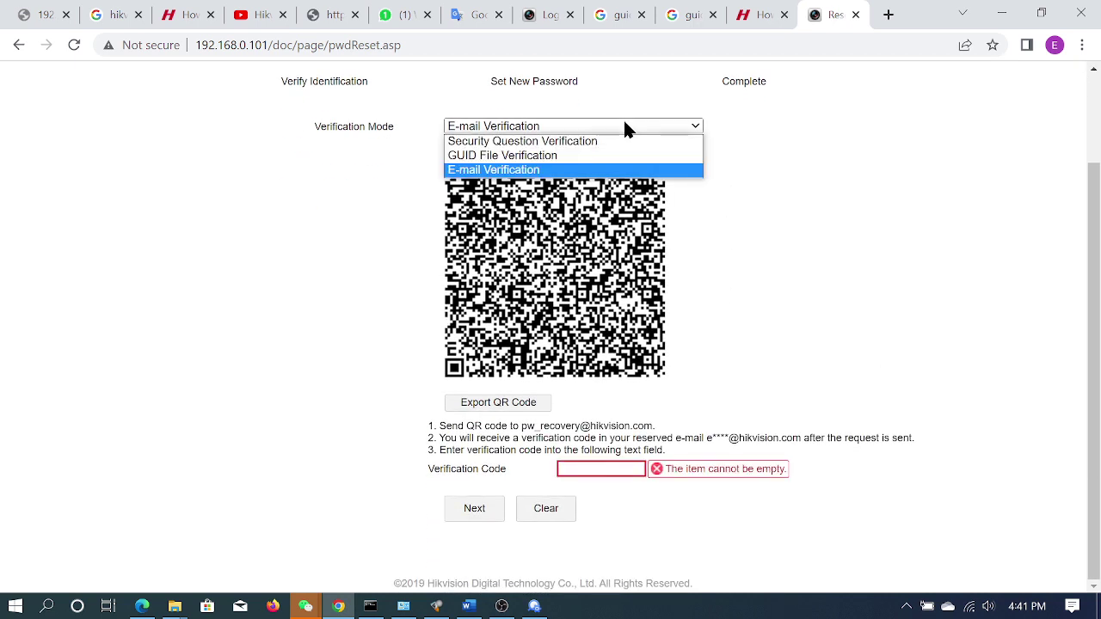
Switch the verification mode to GUID File Verification and click into the Select File box
click(514, 156)
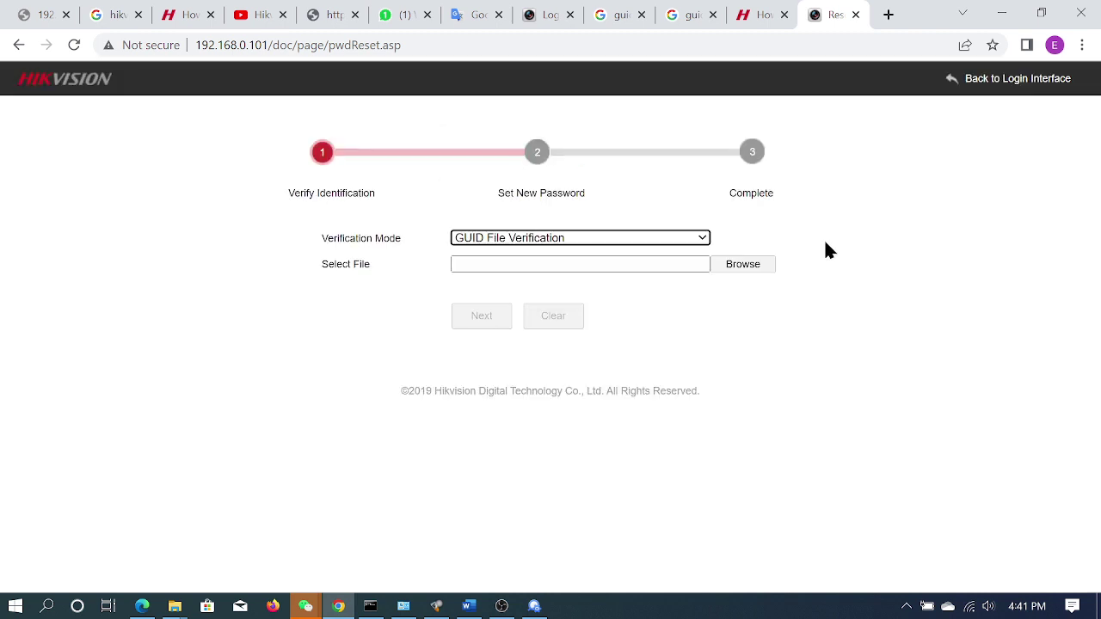
click(645, 264)
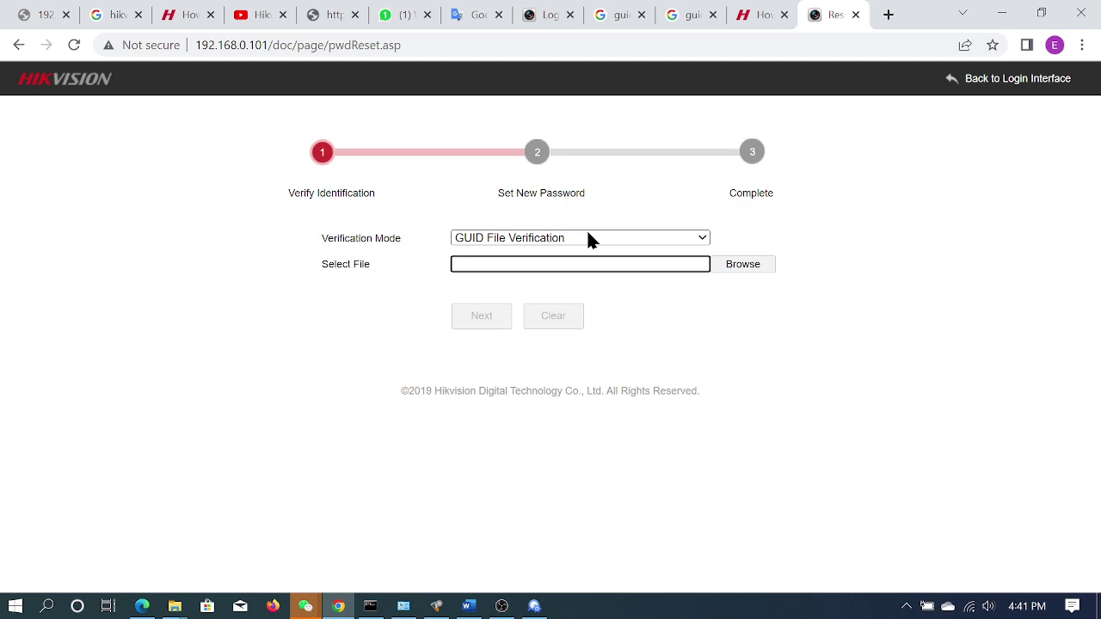
click(142, 607)
scroll(723, 165, up, 5)
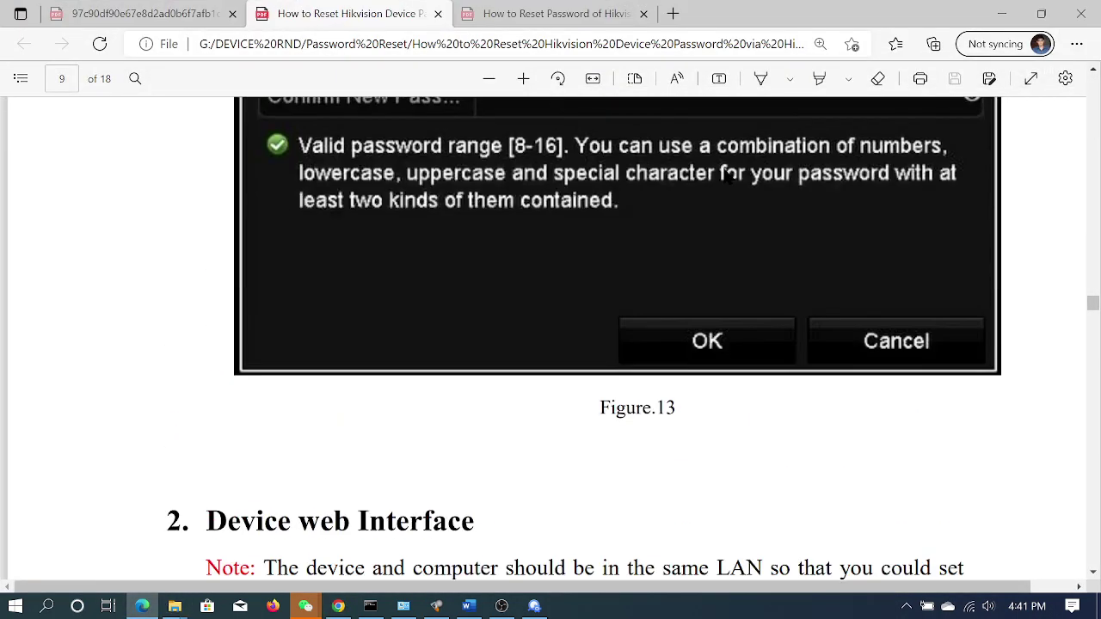
scroll(725, 177, up, 3)
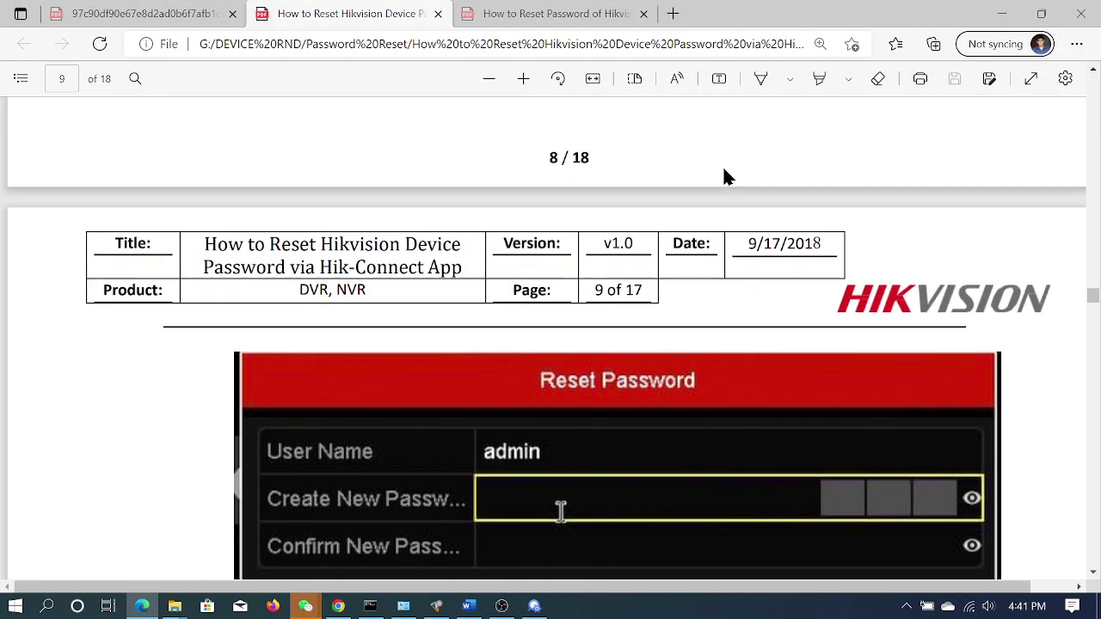
scroll(725, 176, down, 5)
scroll(725, 176, up, 1)
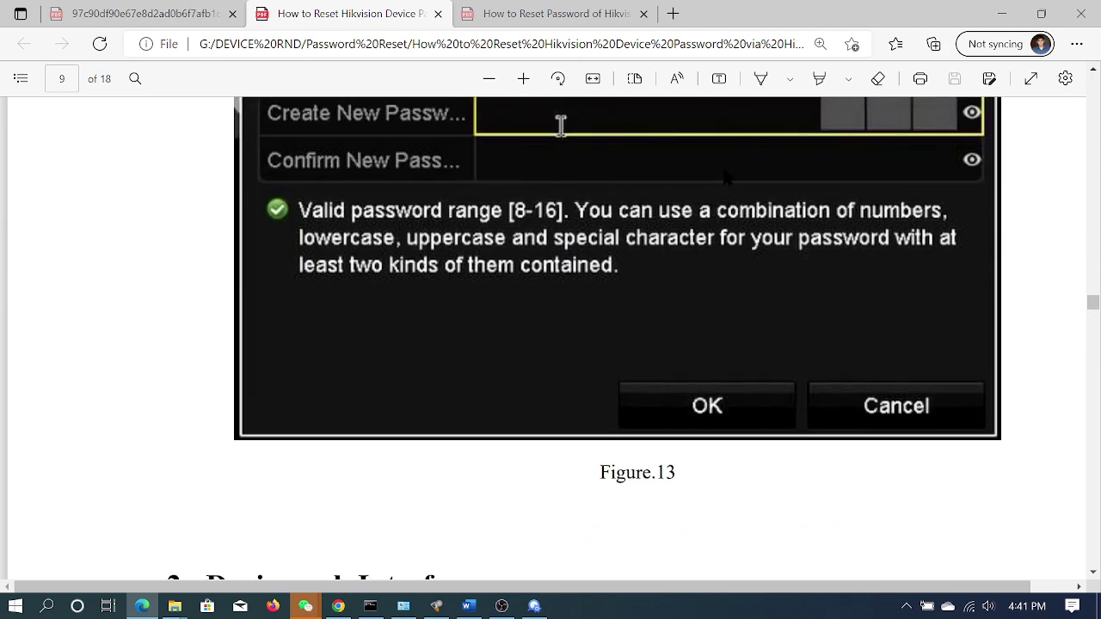
click(336, 607)
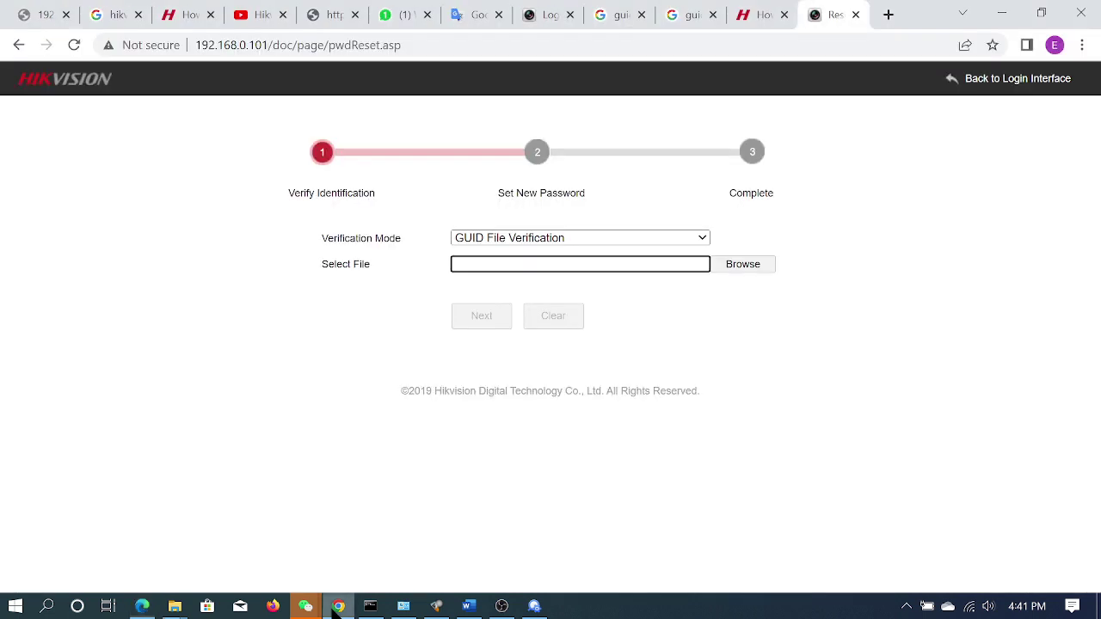
click(761, 19)
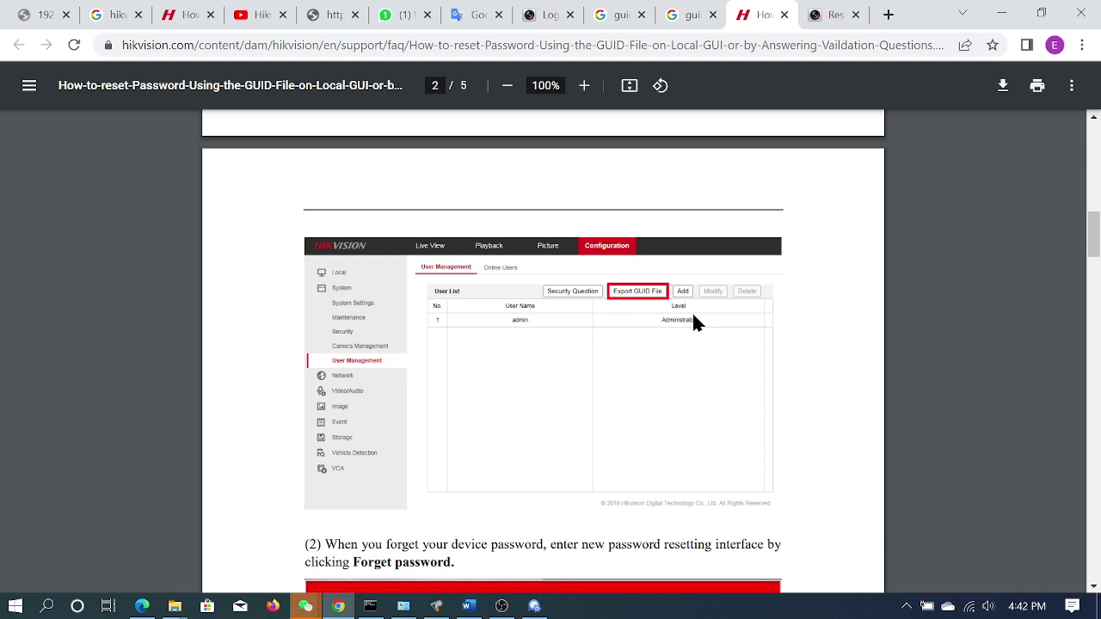
scroll(695, 320, down, 2)
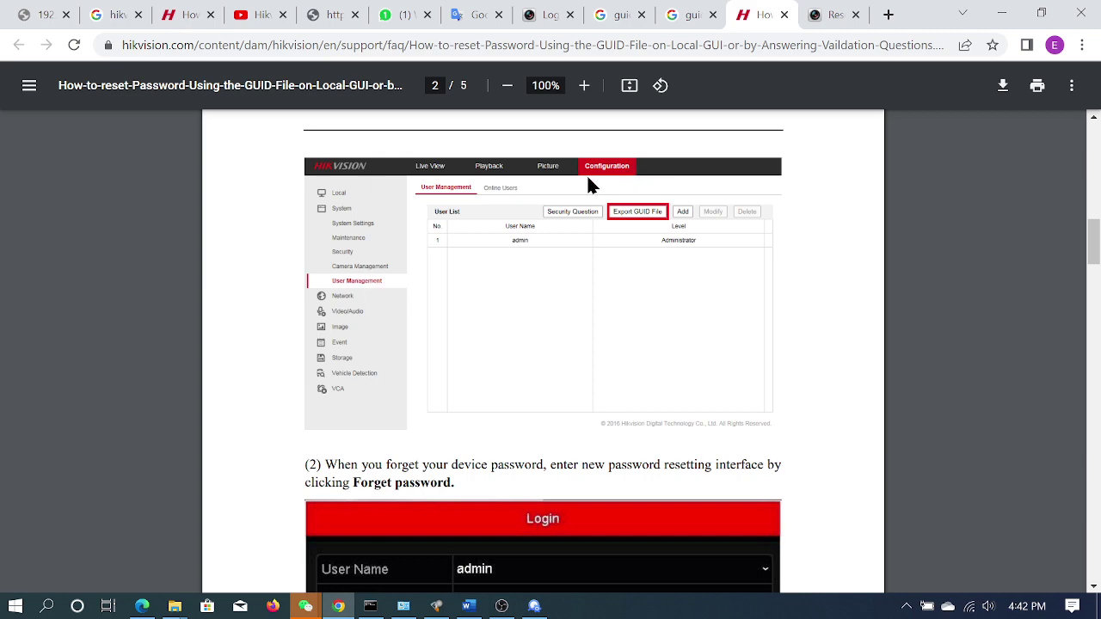
scroll(590, 182, up, 6)
scroll(591, 184, down, 1)
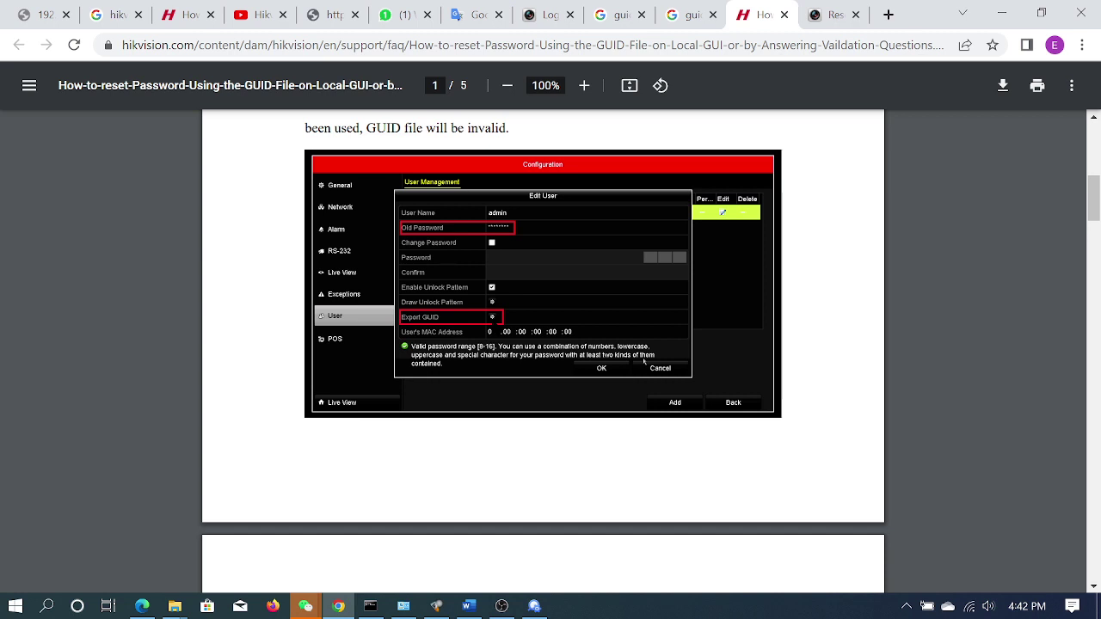
click(833, 16)
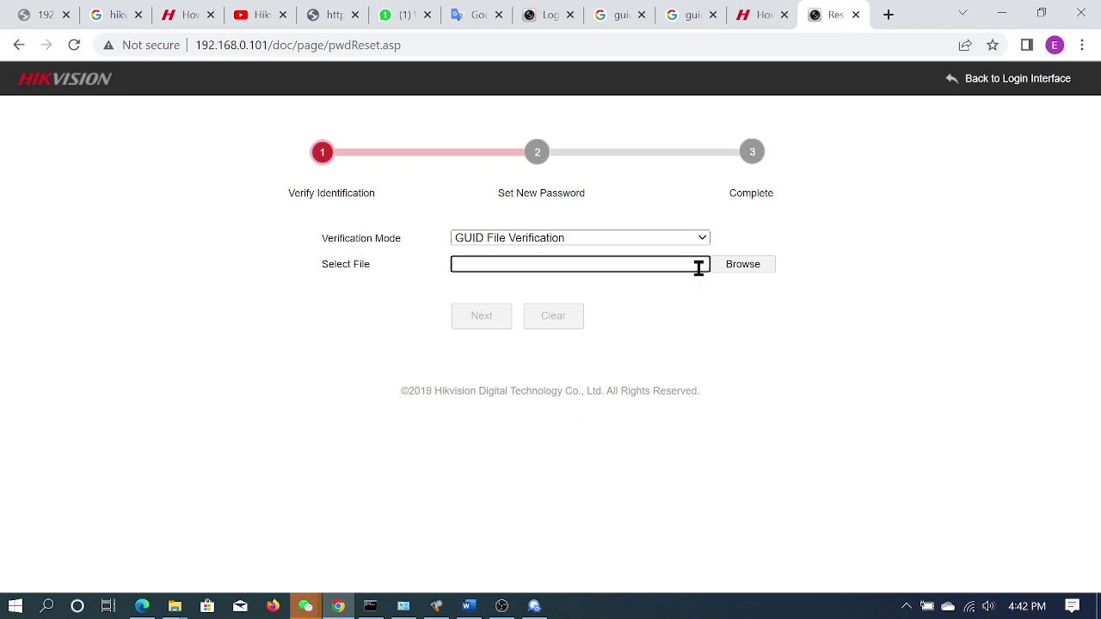
Return to the login page, sign in as admin with the new password, and open Configuration
click(1005, 85)
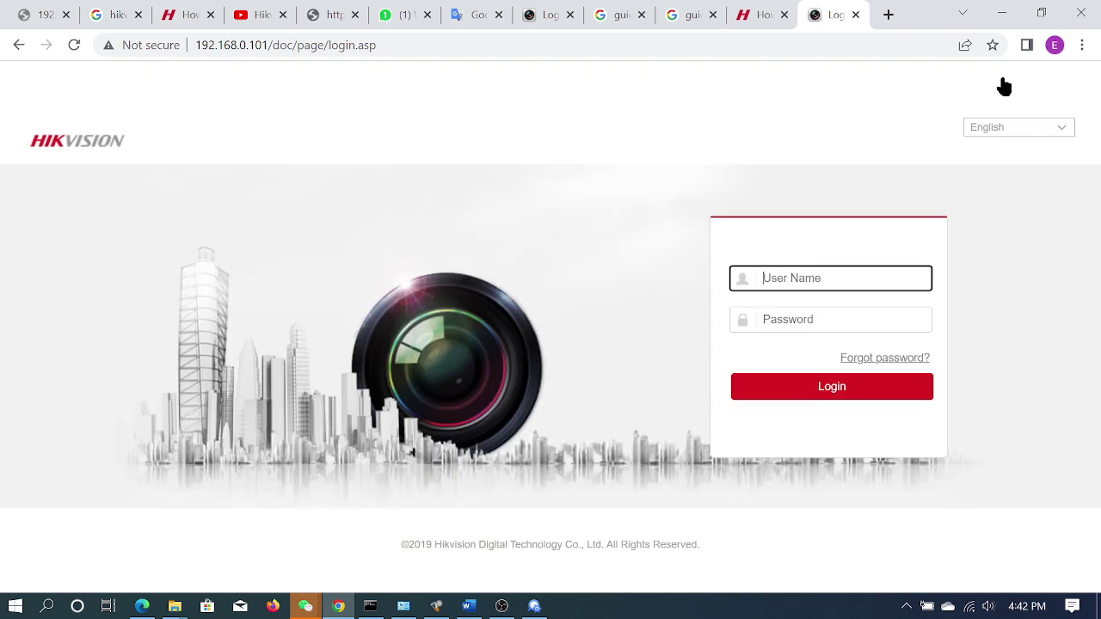
text(admin)
key(Tab)
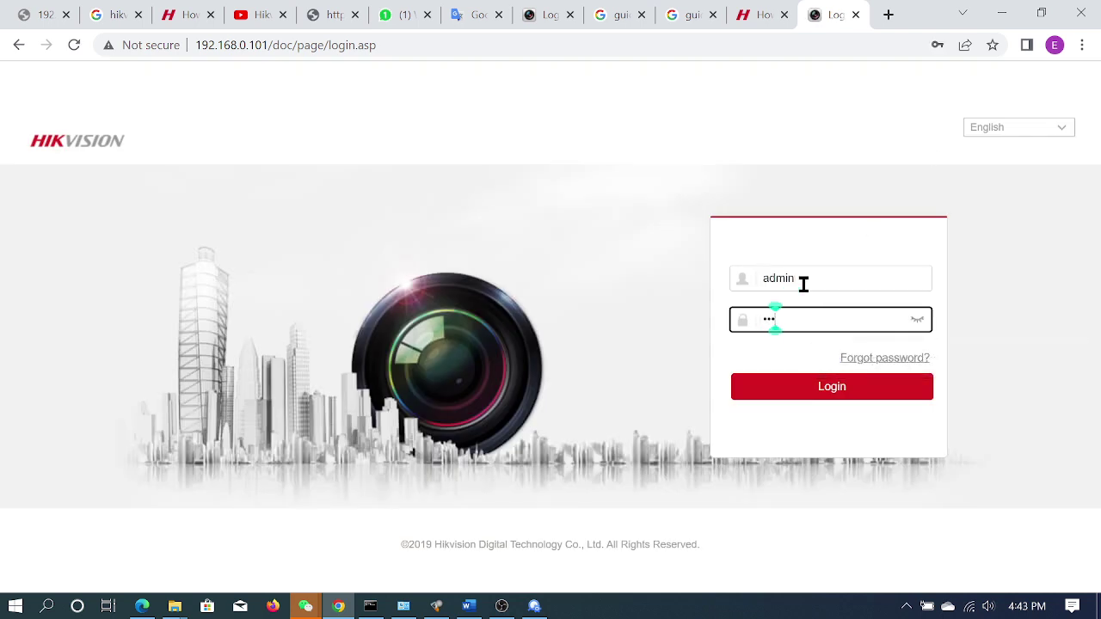
key(Return)
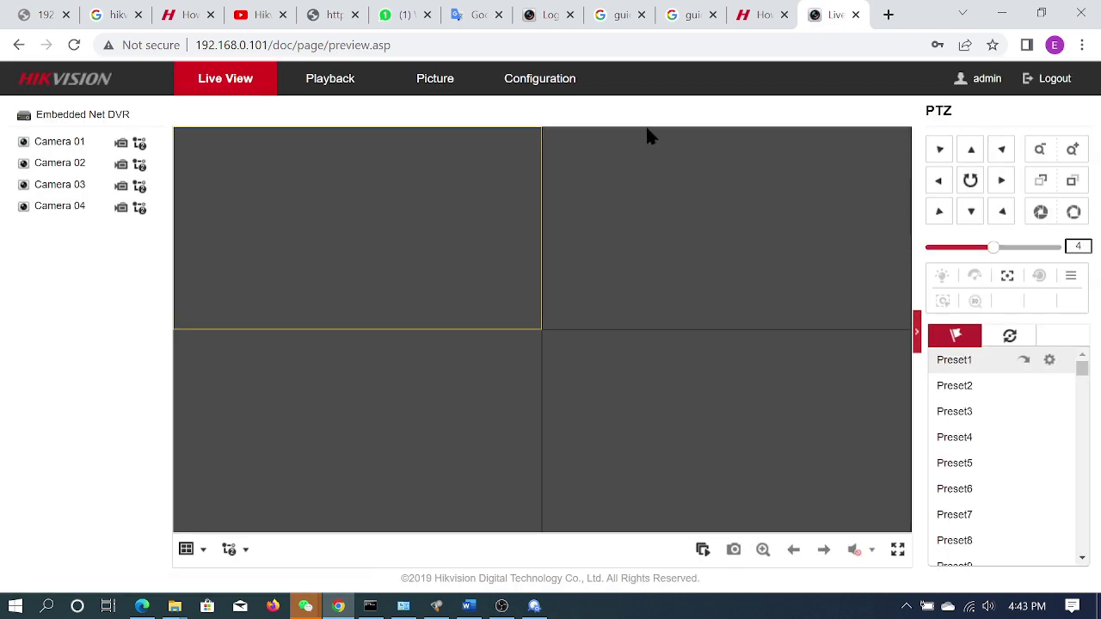
click(570, 82)
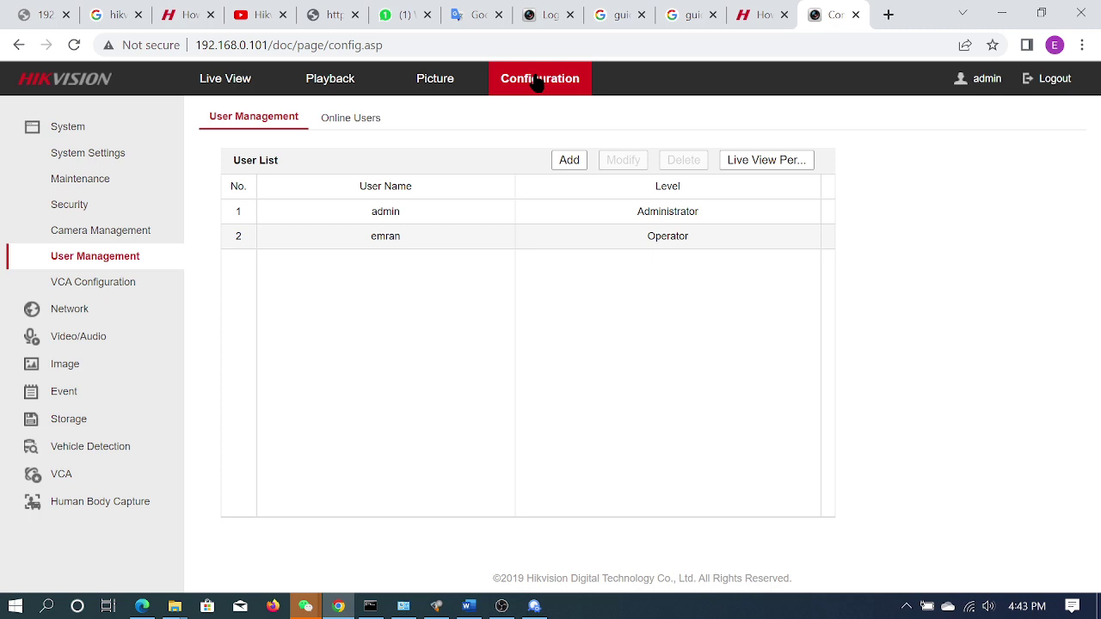
click(76, 135)
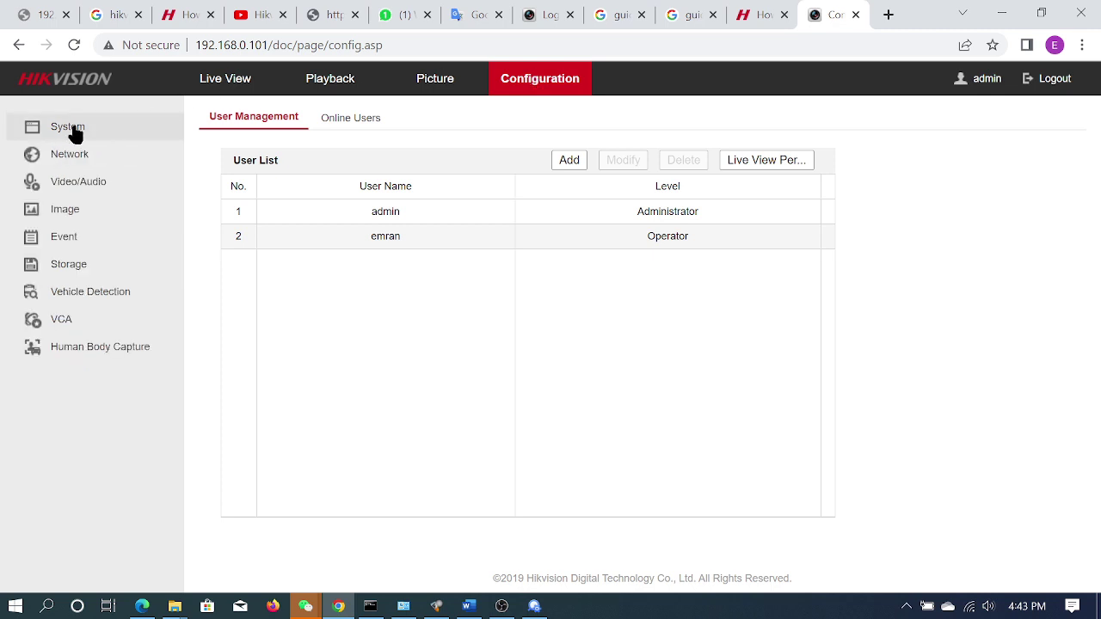
click(75, 135)
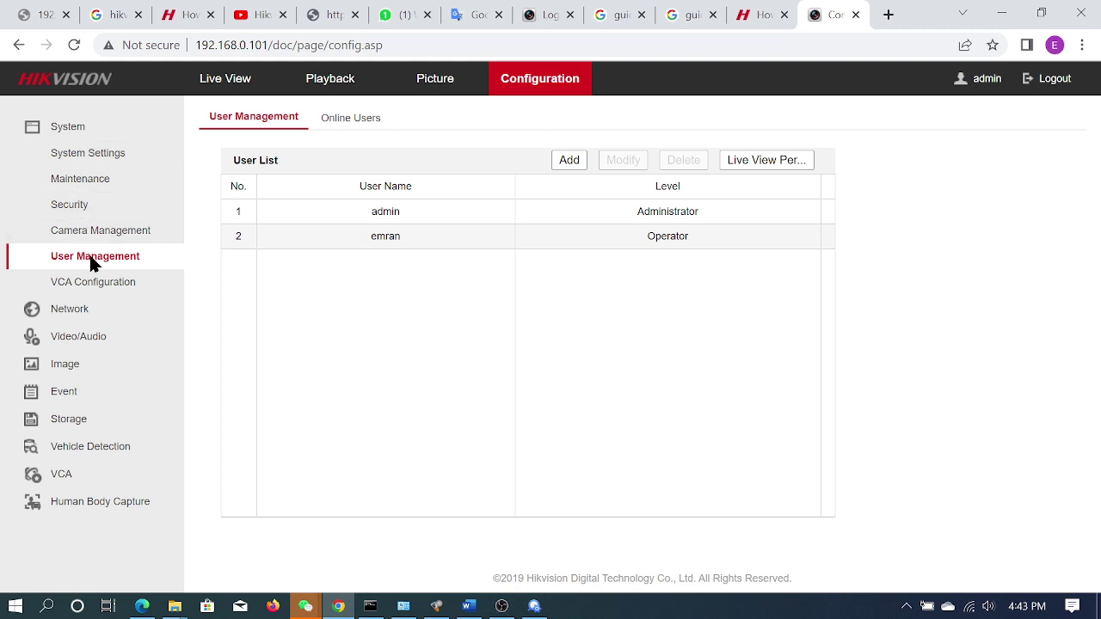
click(391, 216)
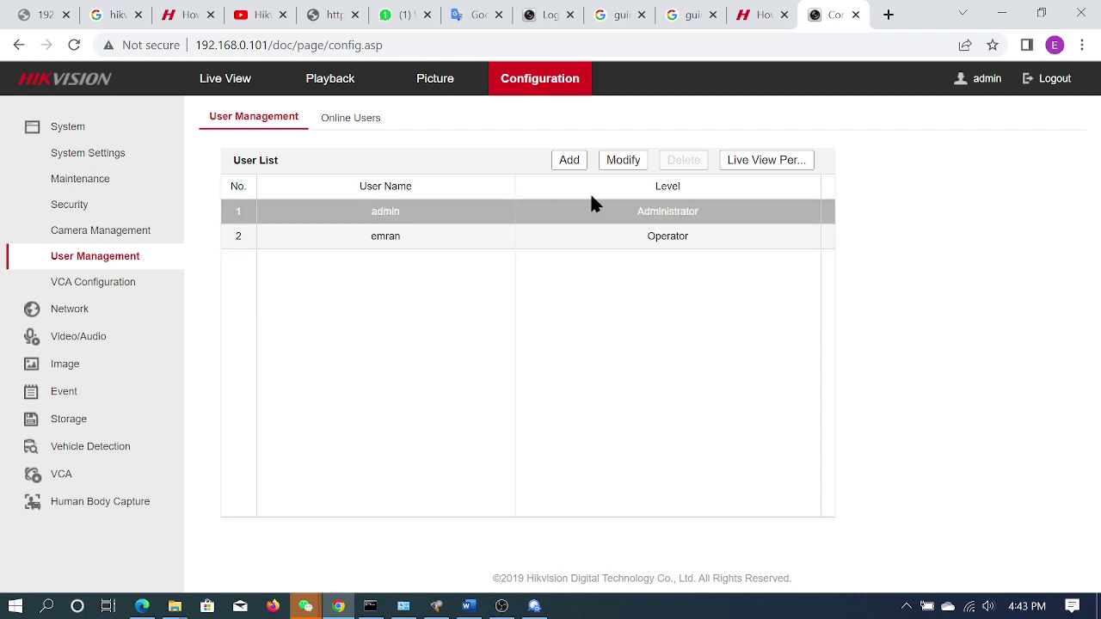
click(625, 161)
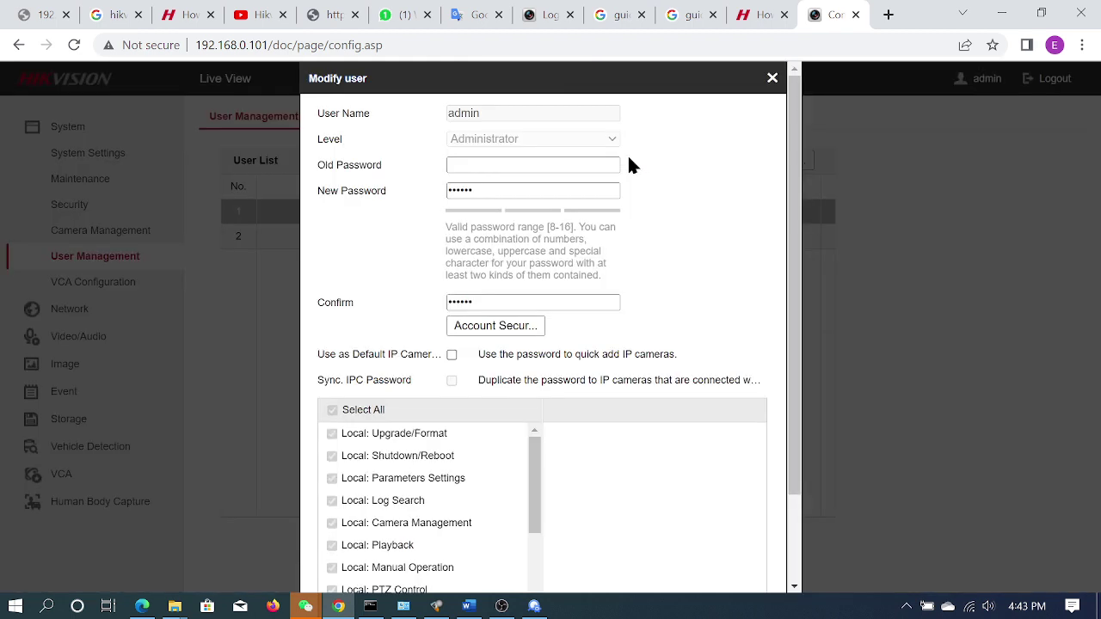
click(508, 327)
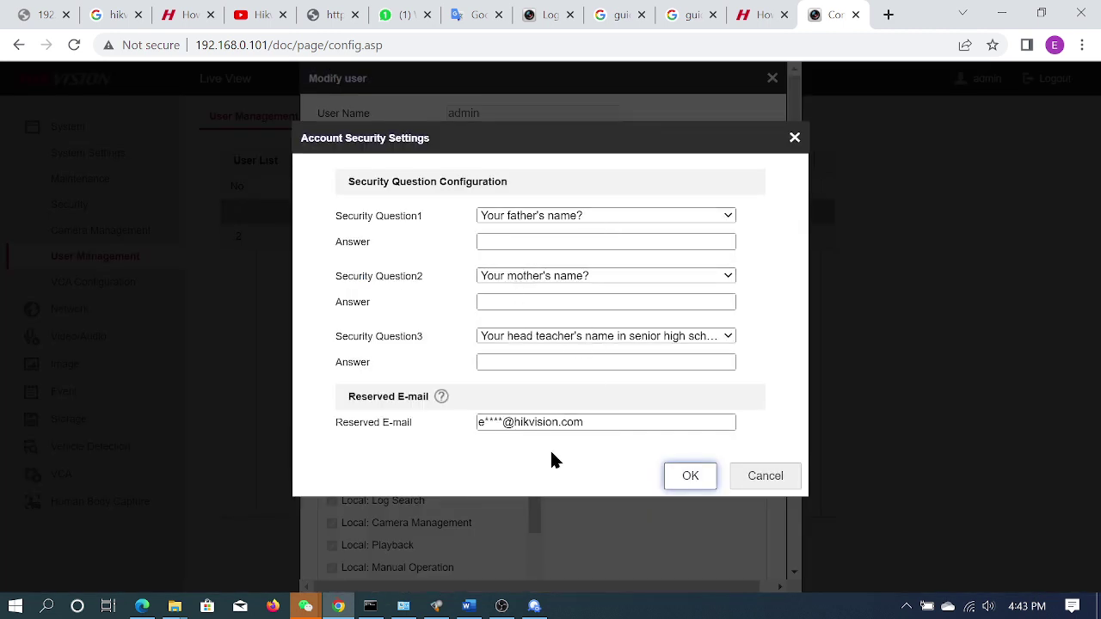
click(773, 482)
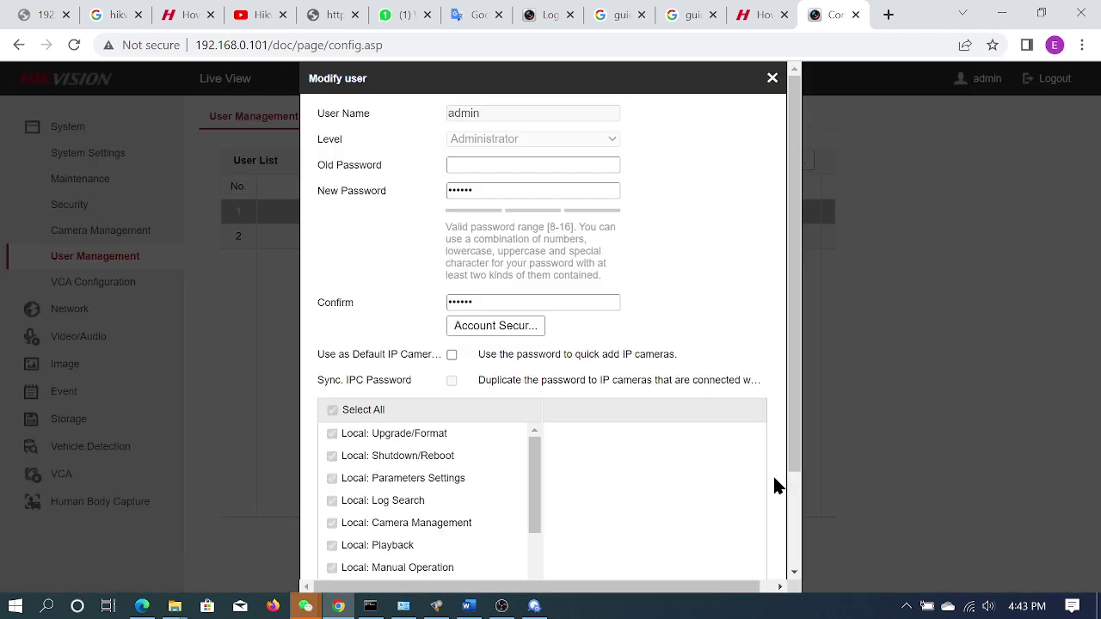
click(771, 78)
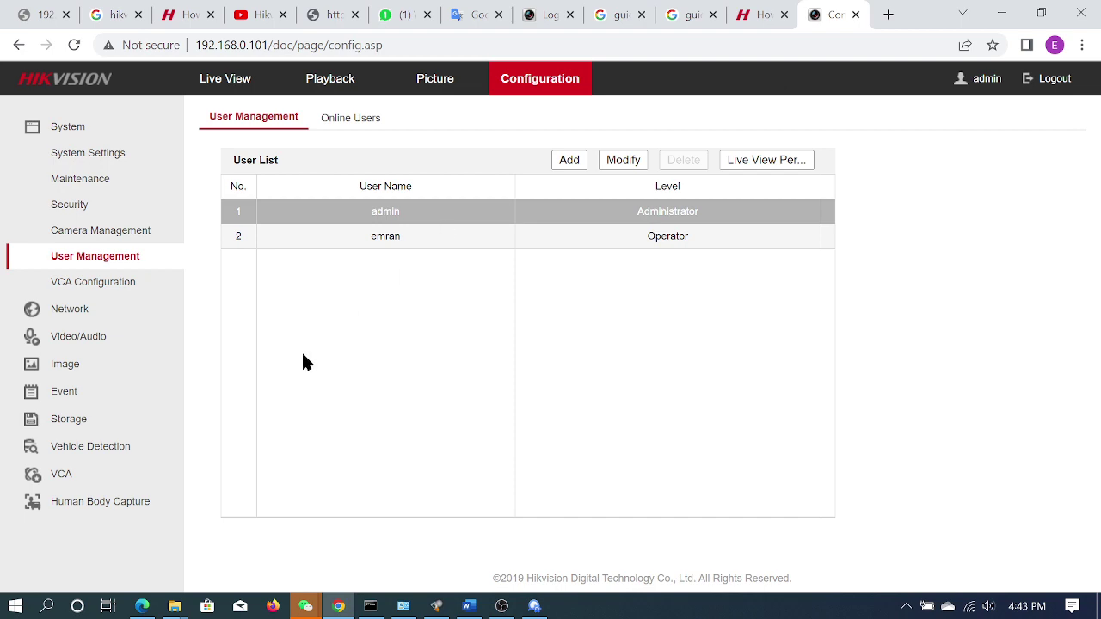
Bring the Hik-Connect password reset PDF forward in Edge and scroll through its pages
click(142, 607)
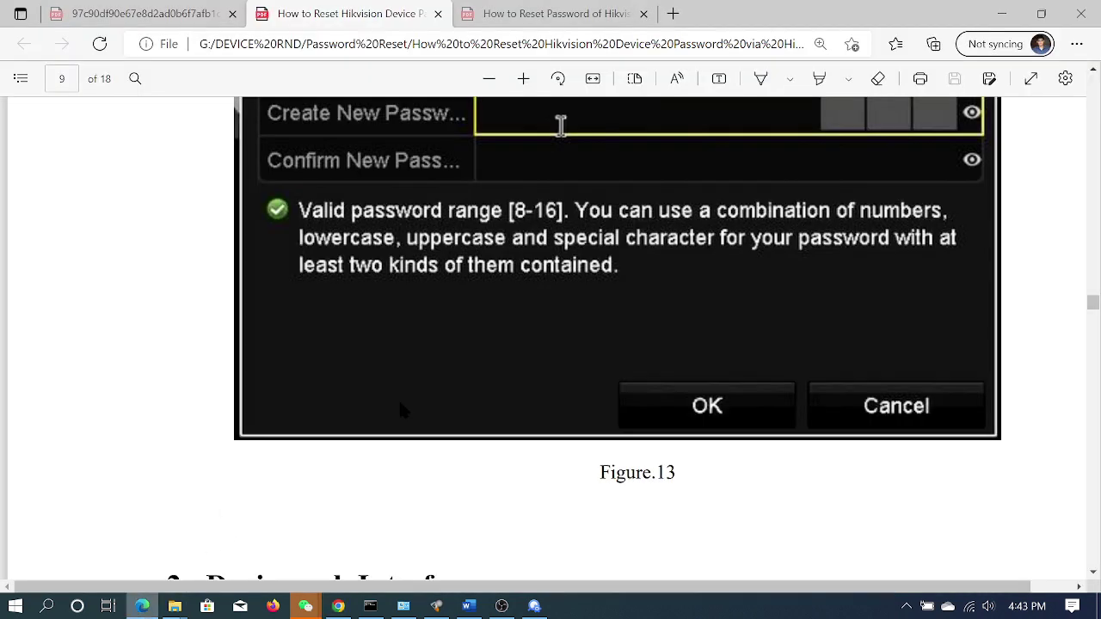
scroll(649, 255, up, 8)
scroll(649, 255, up, 15)
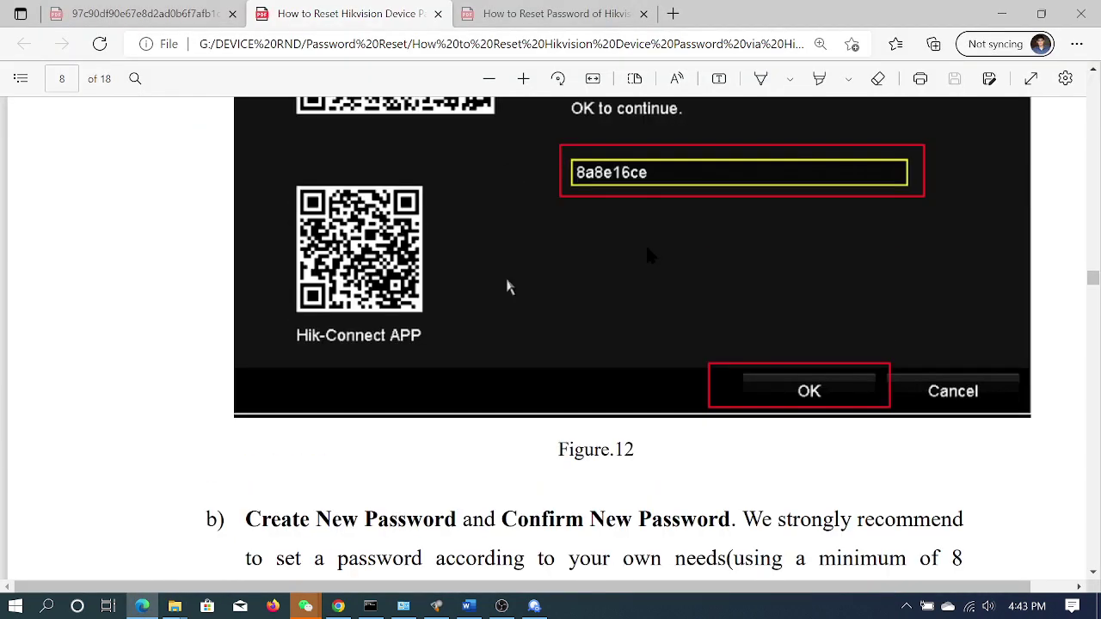
scroll(649, 255, up, 20)
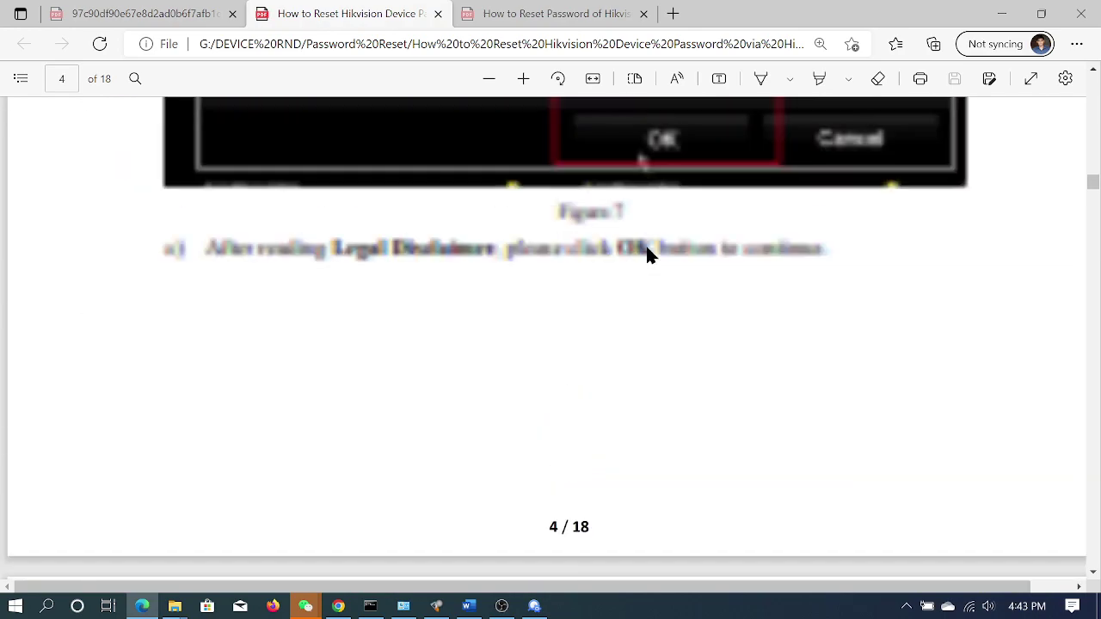
scroll(650, 256, up, 7)
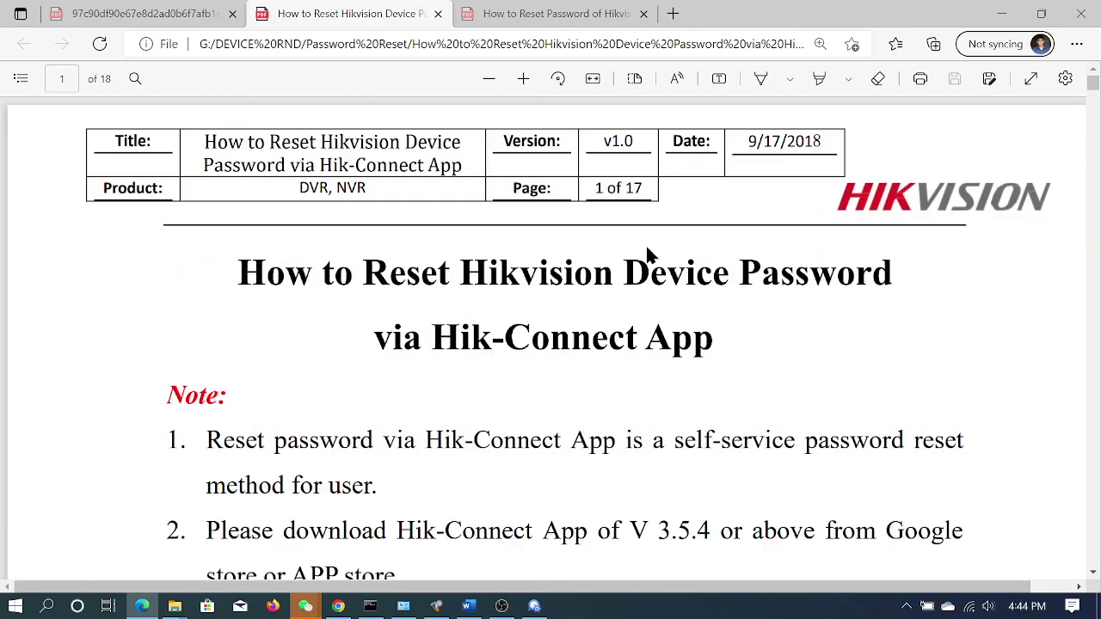
scroll(647, 250, down, 12)
scroll(647, 253, down, 15)
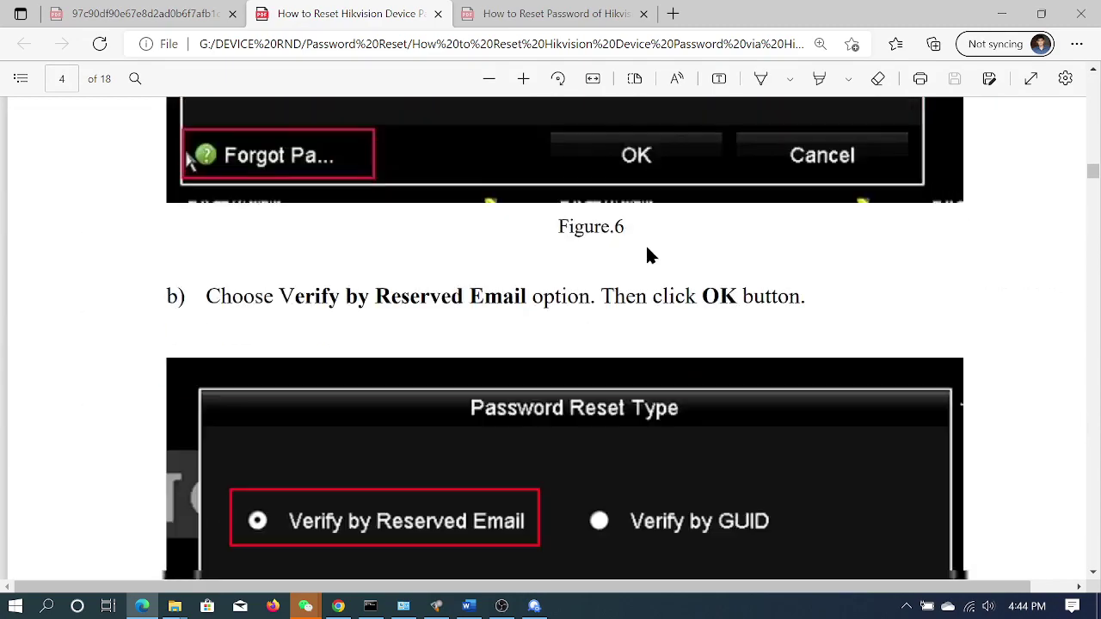
drag(1093, 191, 1094, 559)
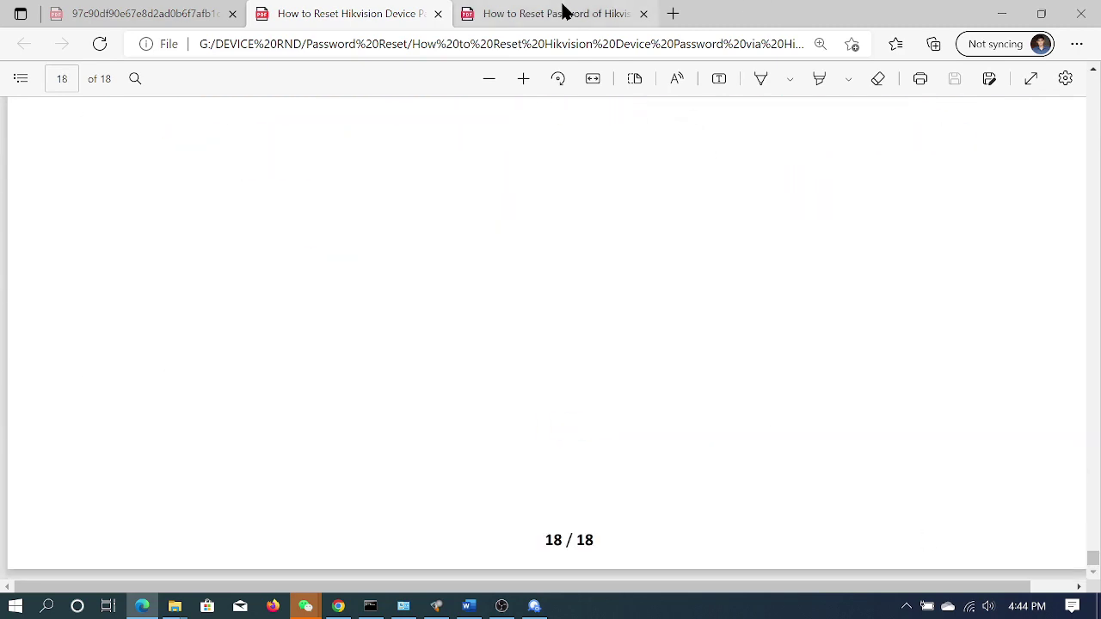
Switch to the 14-page reset PDF, view its Customer Information form, then bring up SADP
click(563, 12)
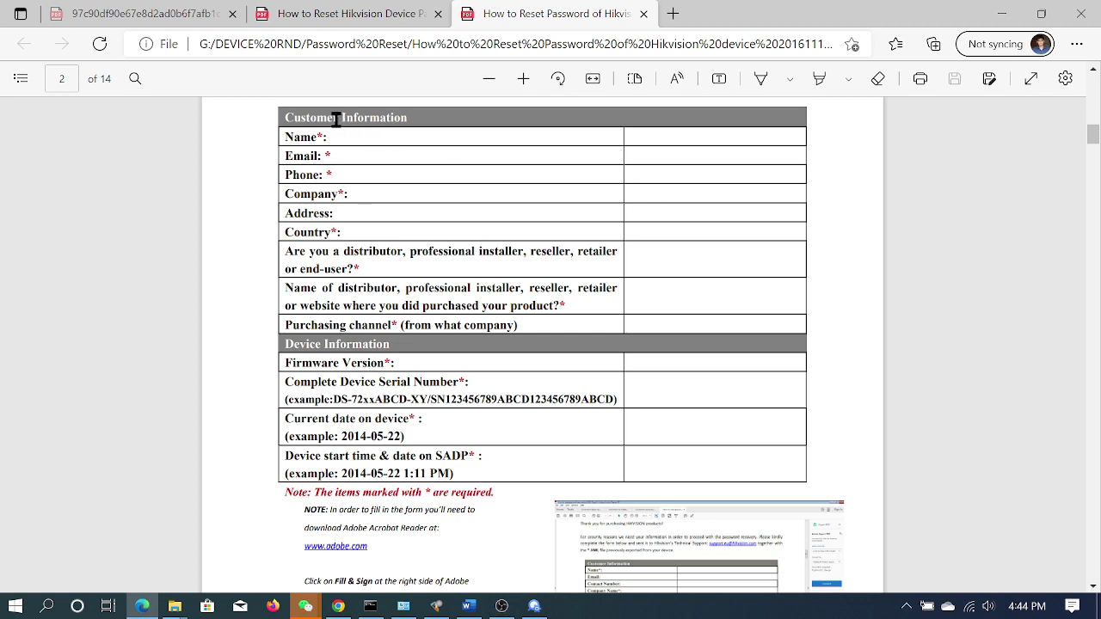
drag(337, 119, 408, 119)
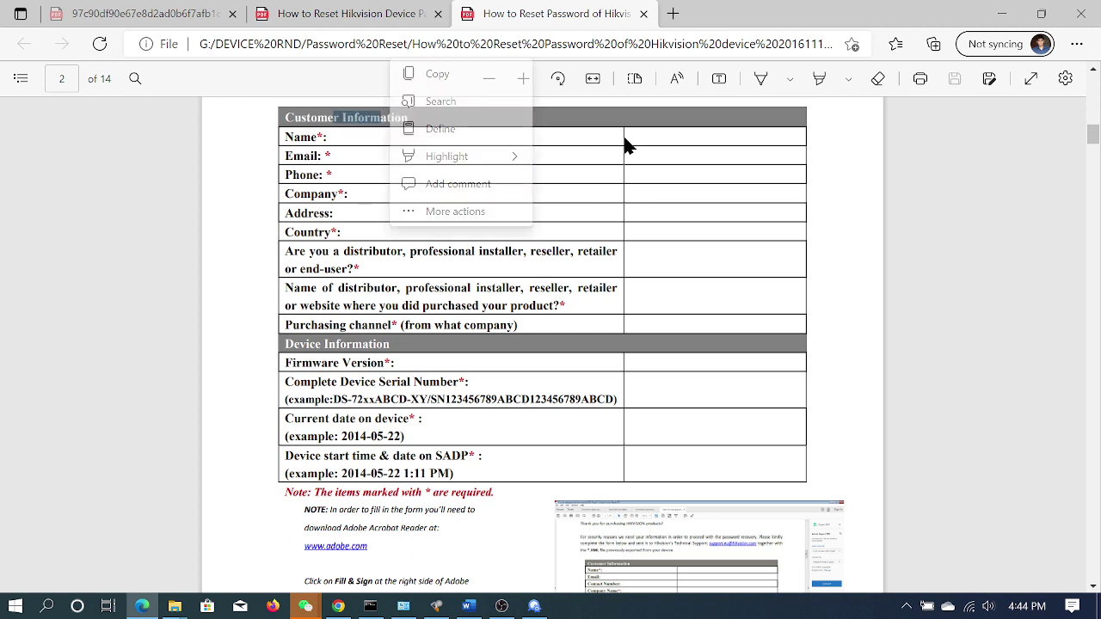
click(636, 153)
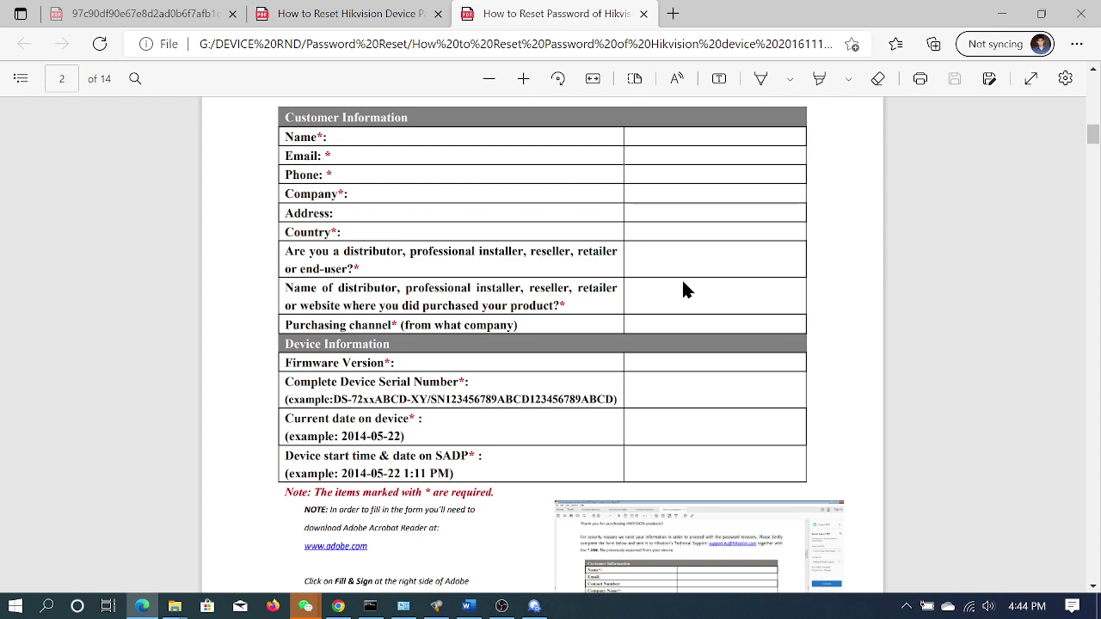
scroll(682, 282, down, 1)
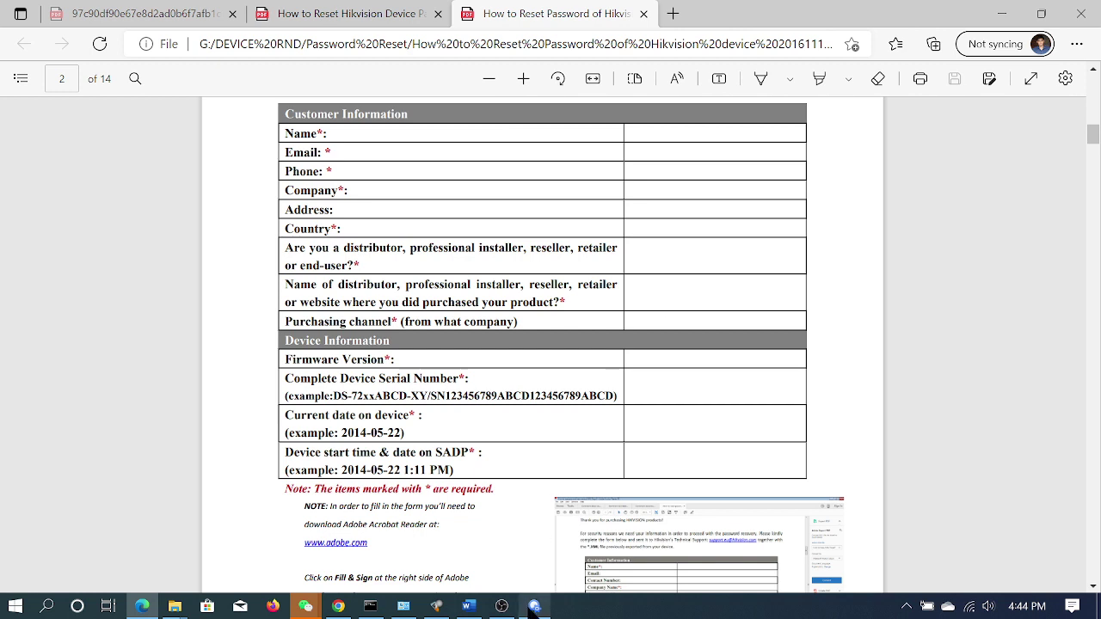
click(533, 606)
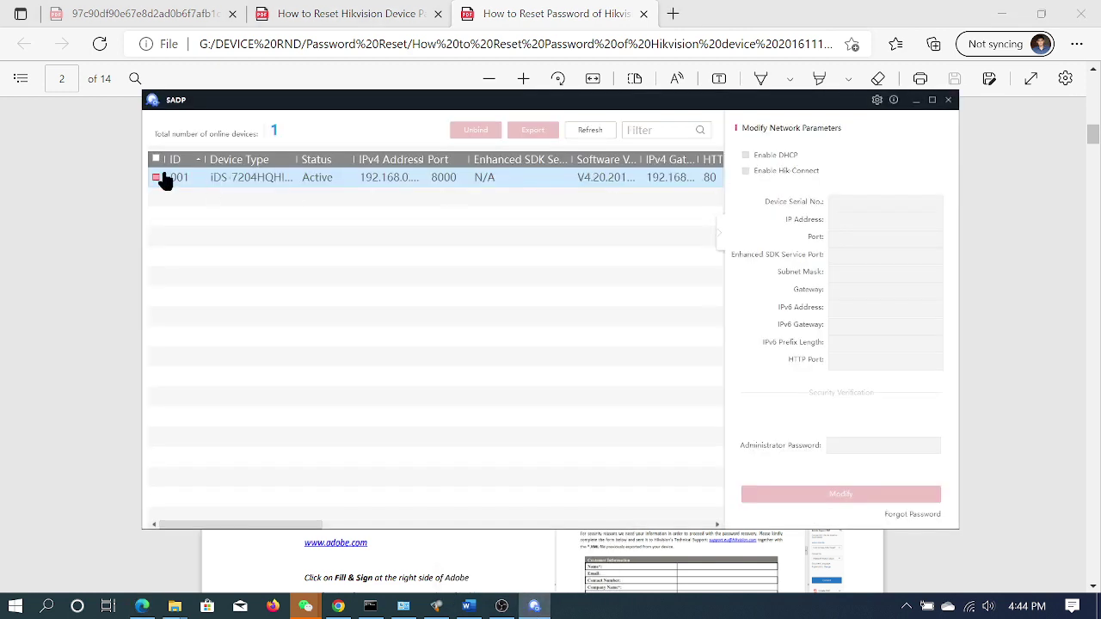
Refresh SADP, select the iDS-7204HQHI device, and open Forgot Password in Export/Import Secret mode
click(602, 131)
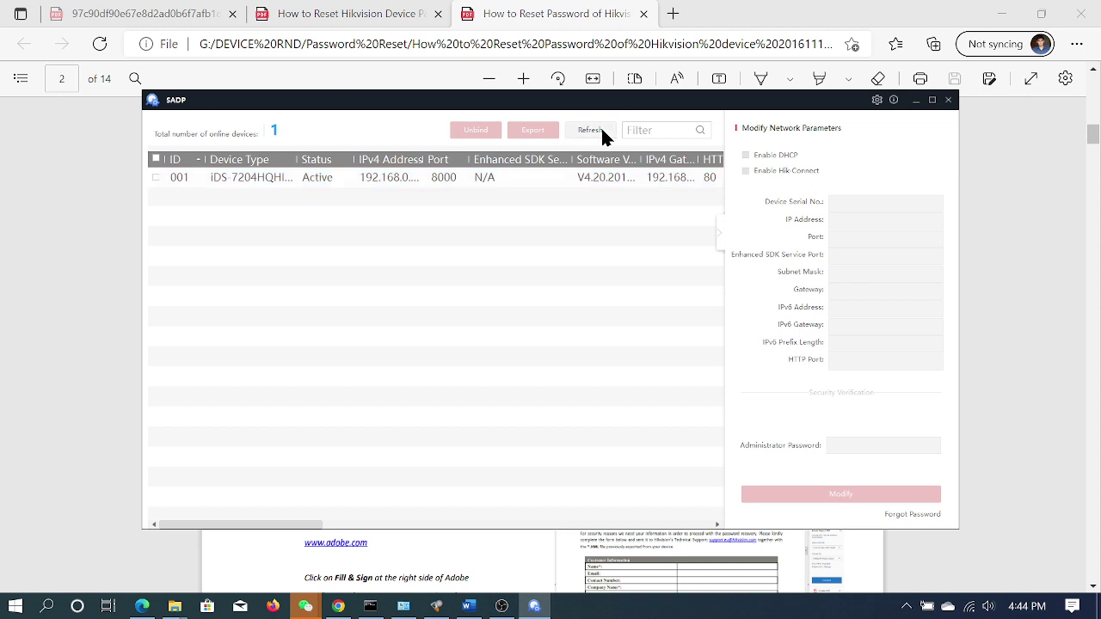
click(295, 170)
click(157, 176)
click(157, 160)
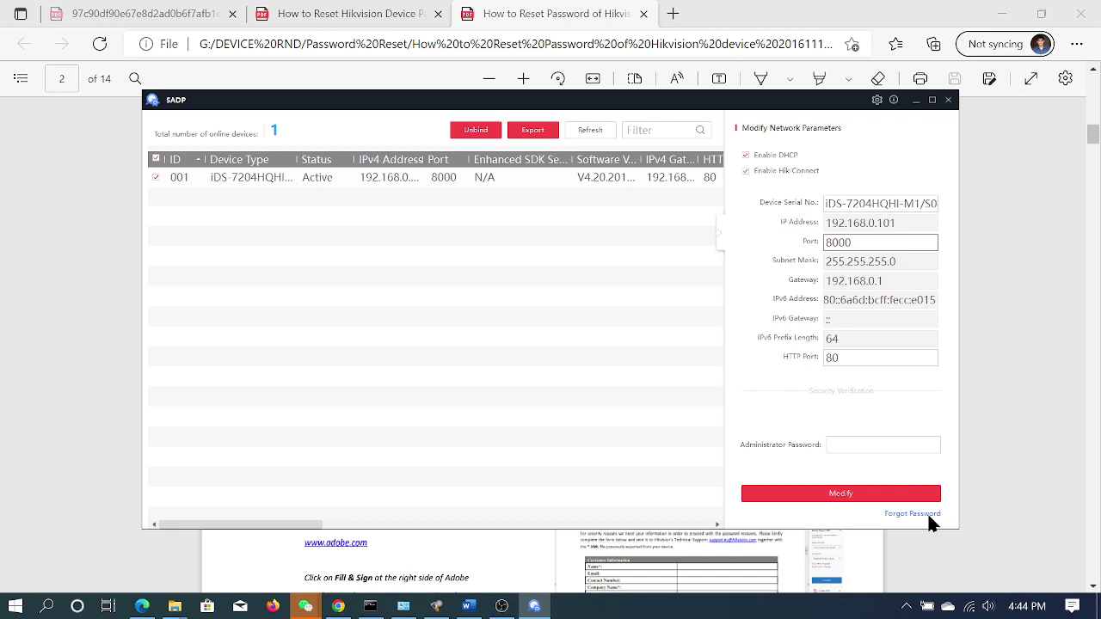
click(929, 516)
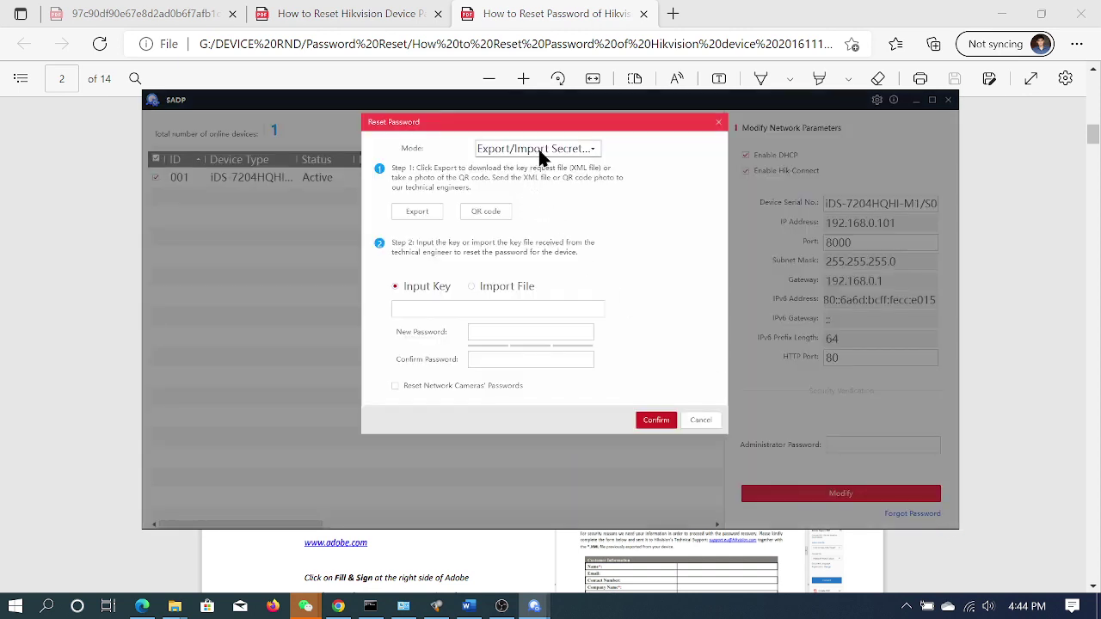
click(573, 151)
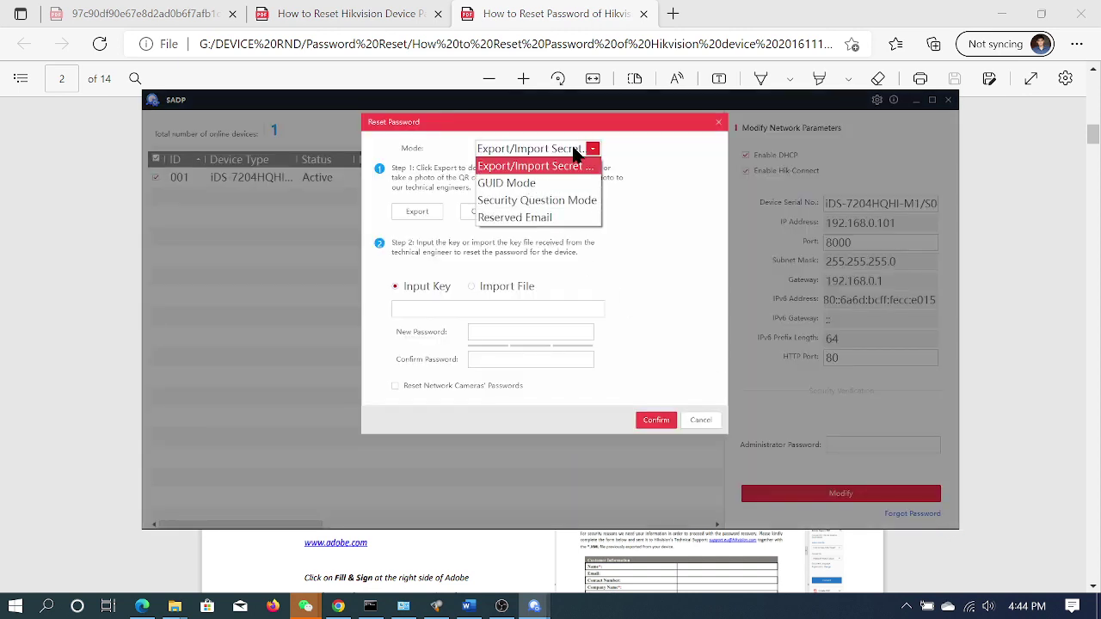
click(575, 151)
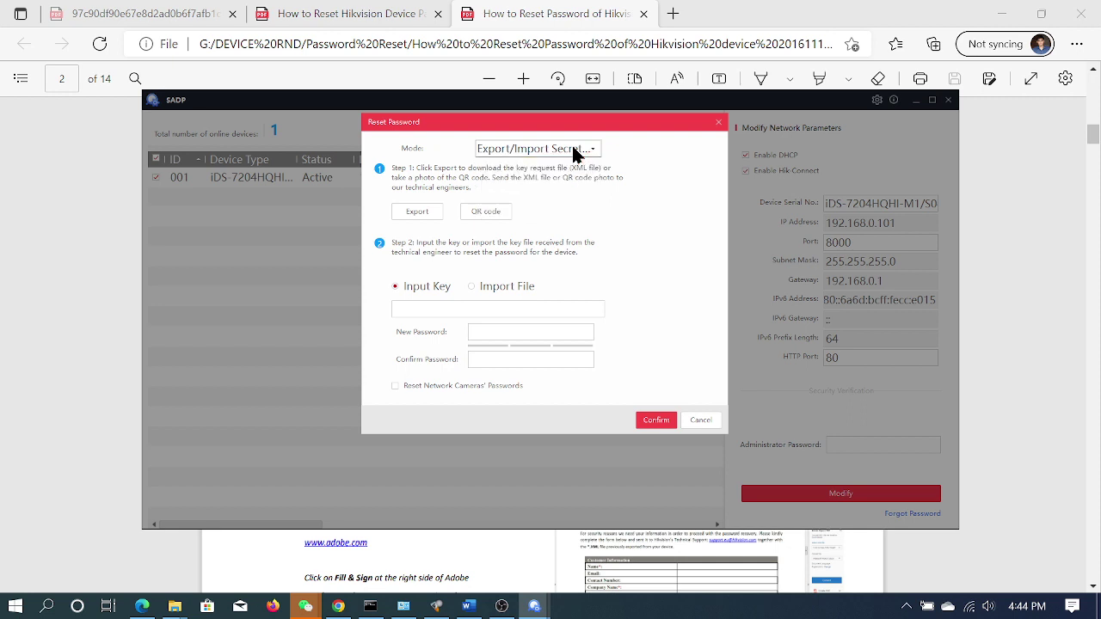
click(426, 212)
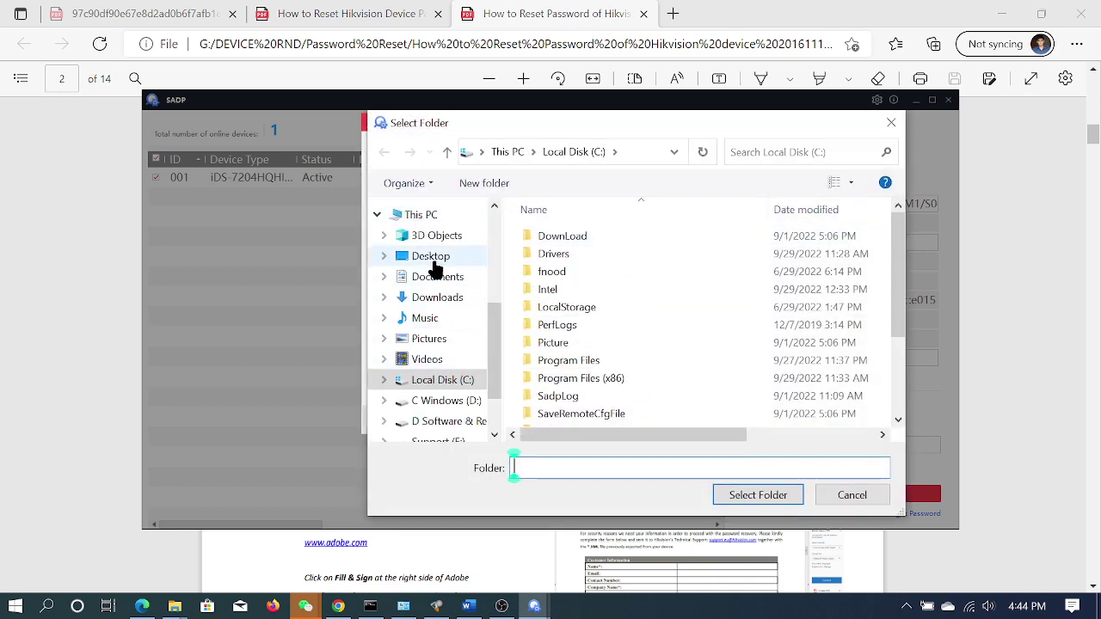
click(462, 427)
click(770, 499)
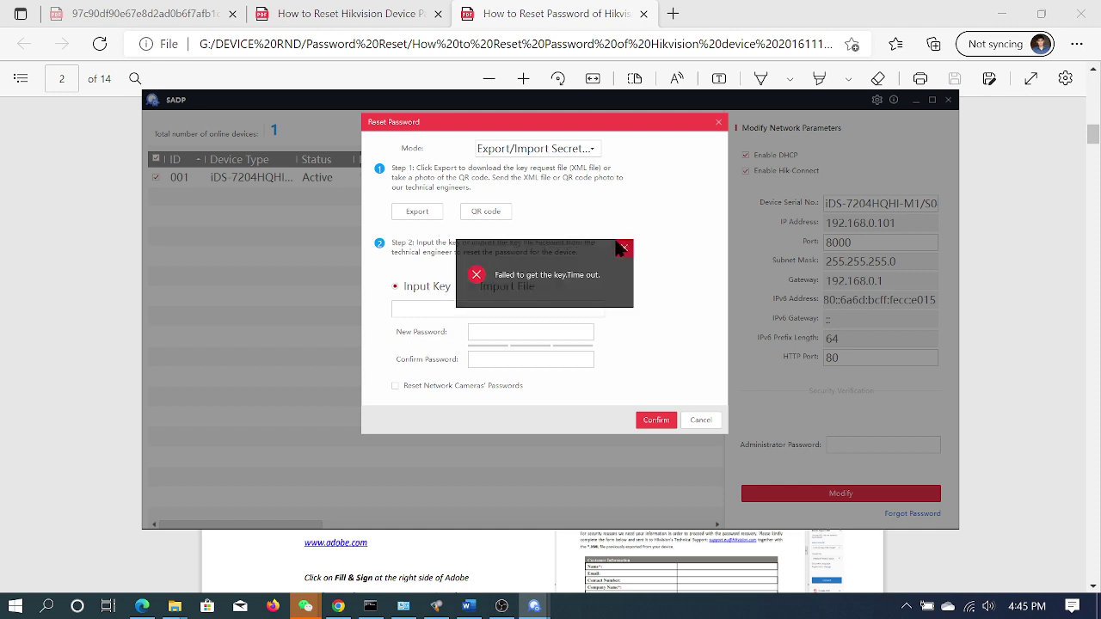
click(623, 249)
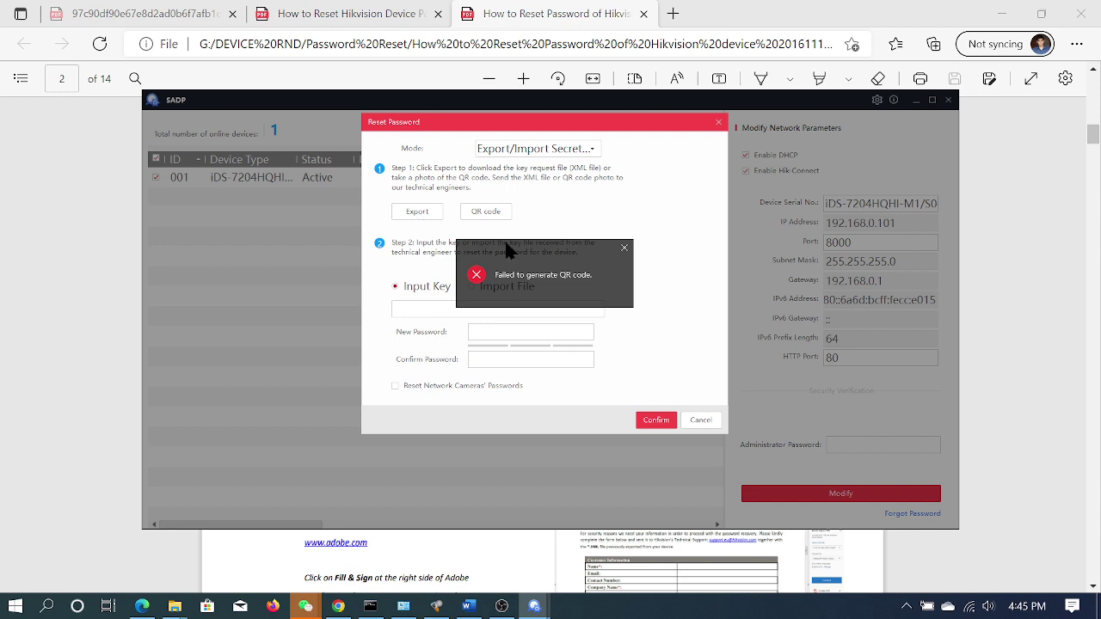
click(625, 248)
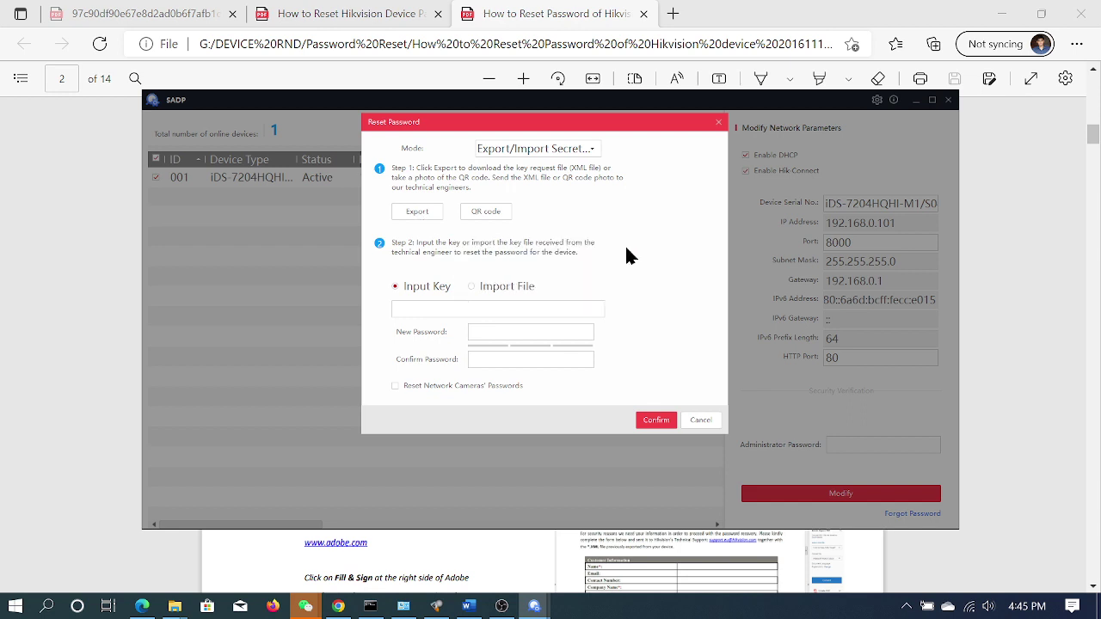
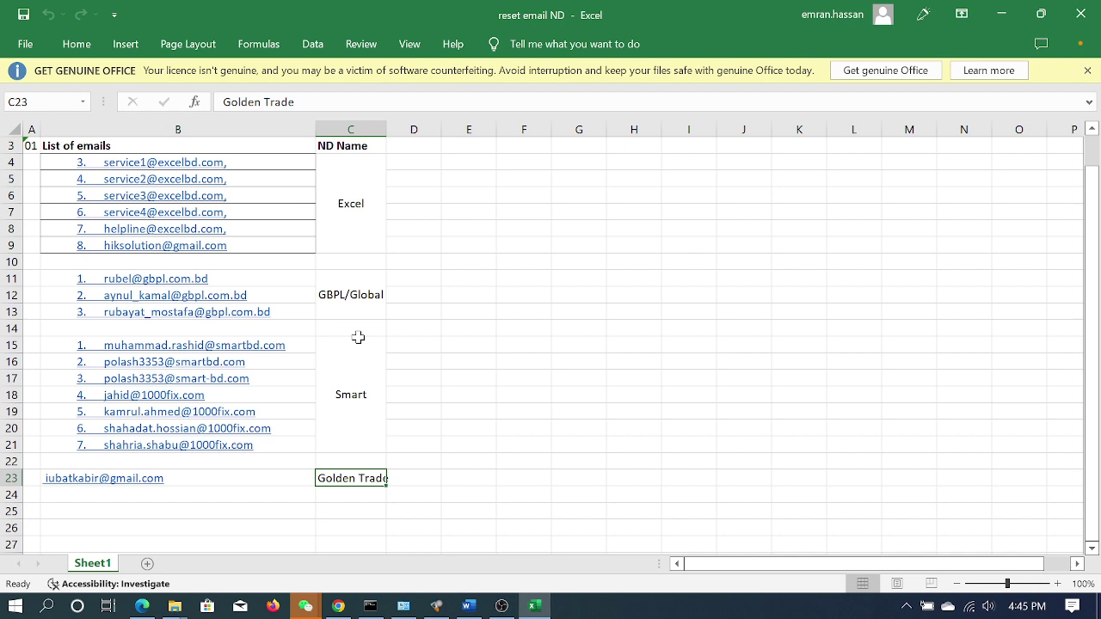
Select the merged Excel ND name cell in the reset-email list
click(364, 181)
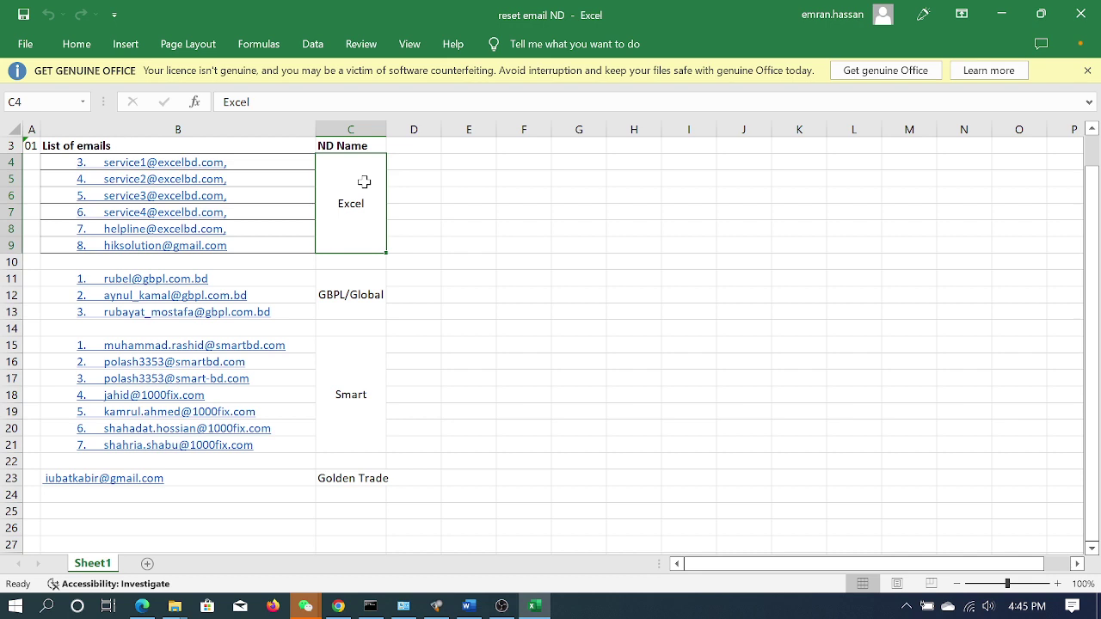
Check the ND names in column C and the extent of the Excel email block in B4:B9
key(Return)
key(Down)
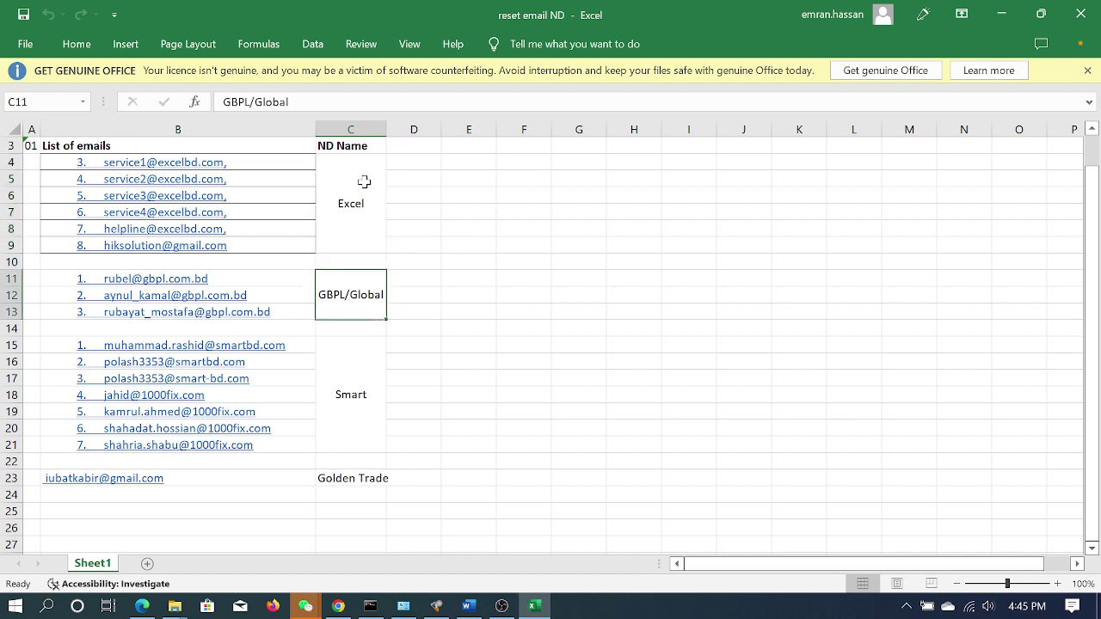
key(Down)
key(Down)
key(Down)
key(Down)
key(Up)
key(Up)
key(Up)
key(Up)
key(Up)
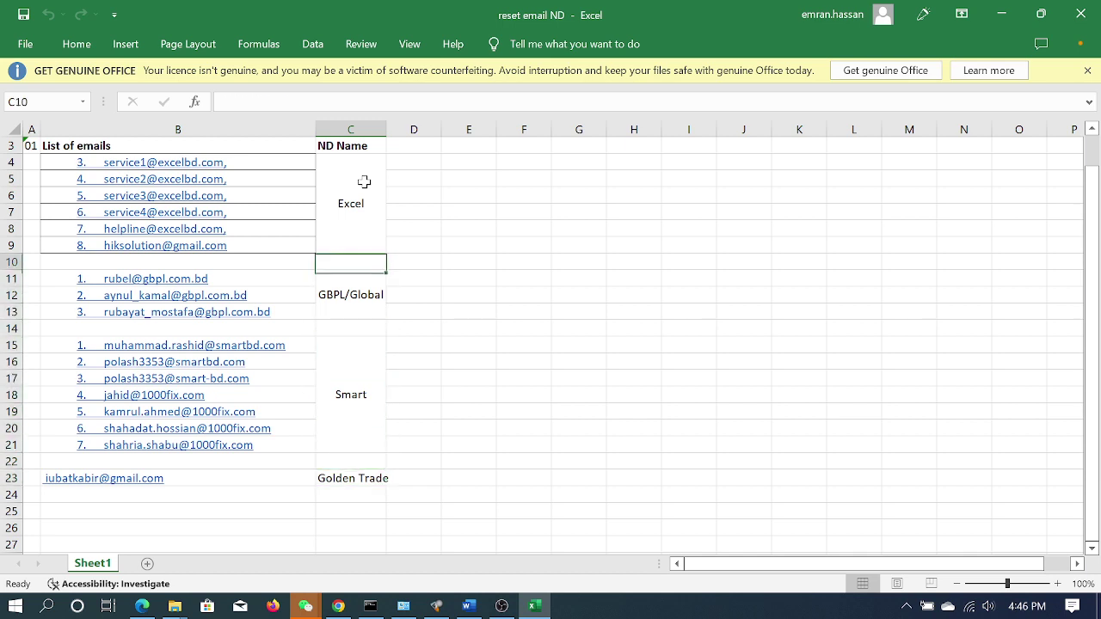
key(Up)
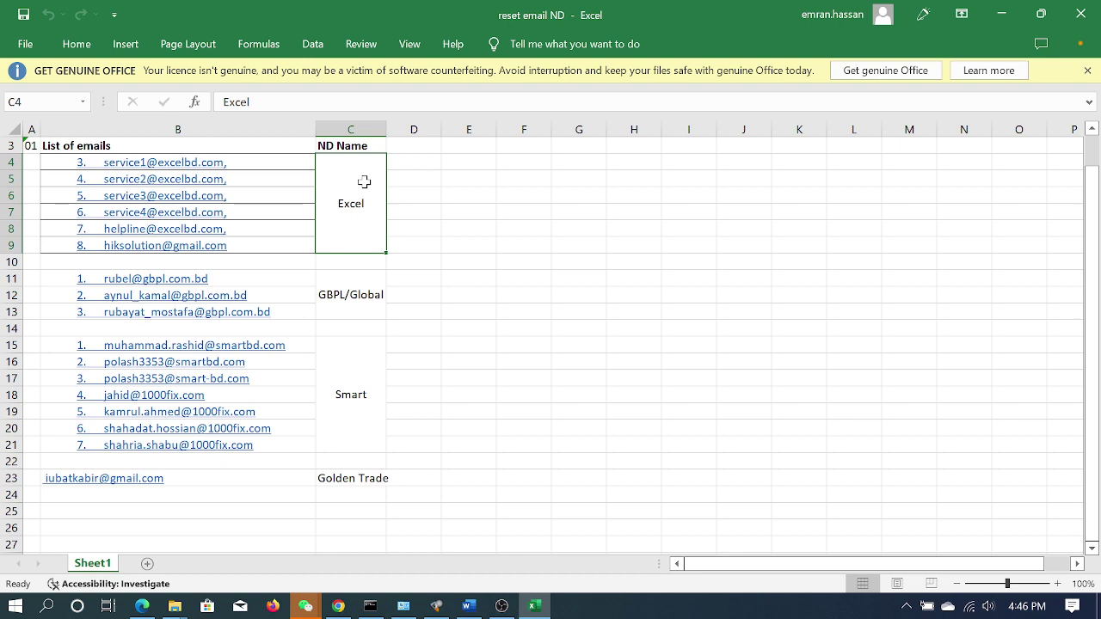
key(Left)
key(Up)
key(Up)
key(Up)
key(Up)
key(Up)
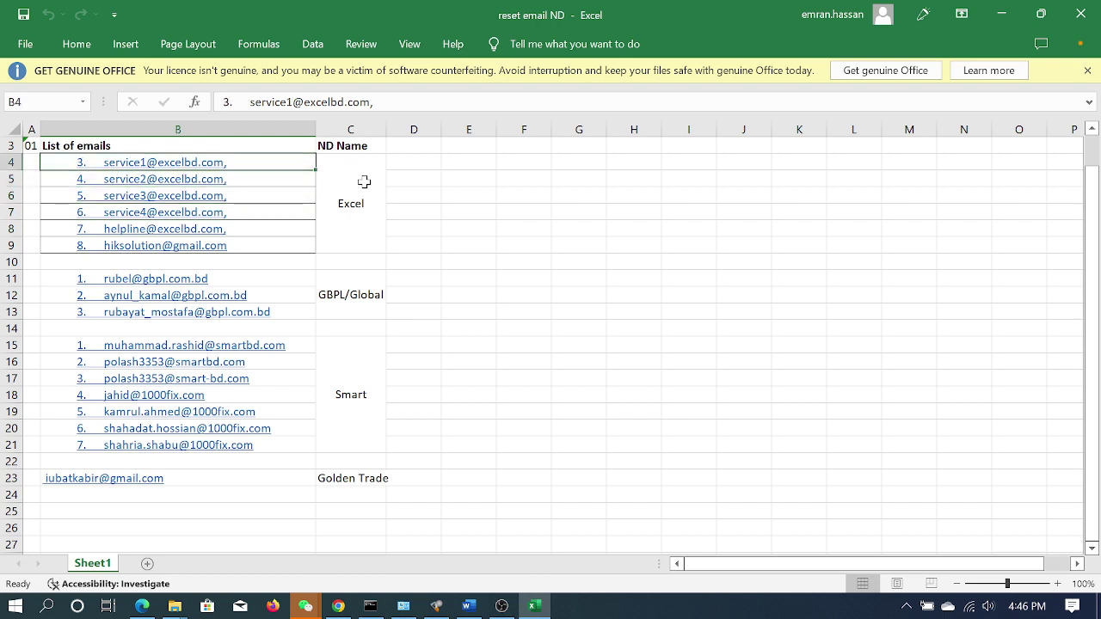
key(shift+Down)
key(shift+Down)
key(shift+Down)
key(shift+Down)
key(shift+Down)
key(Down)
key(Down)
key(Down)
key(Down)
key(Down)
key(Down)
key(Down)
key(Down)
Delete the third GBPL/Global email in B13, leaving two addresses in that group
key(Up)
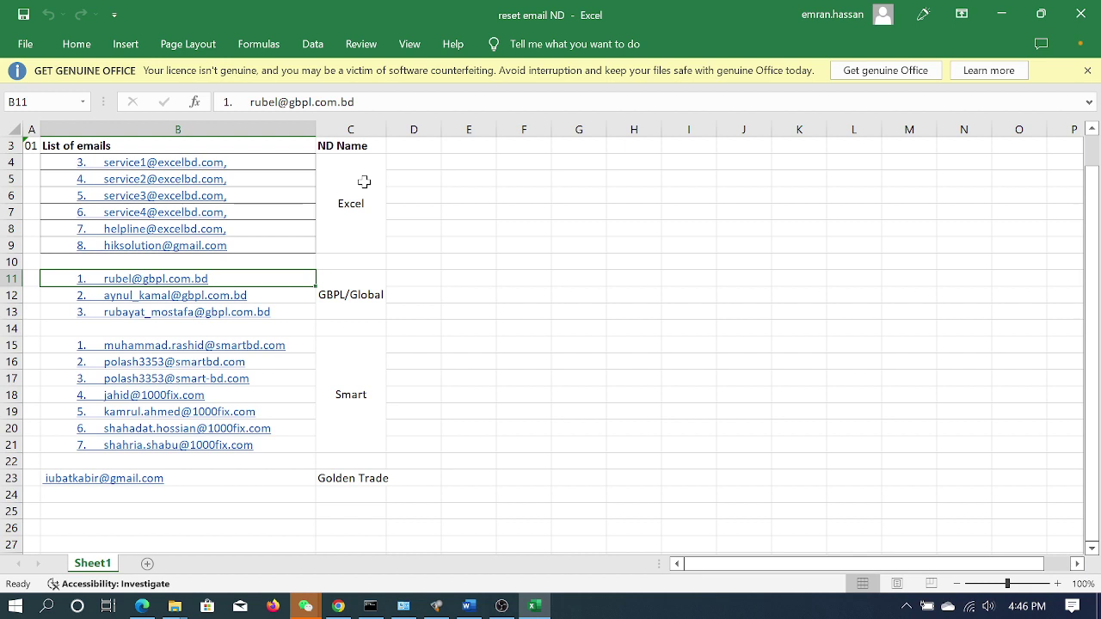
key(shift+Down)
key(shift+Down)
key(Down)
key(Down)
key(Down)
key(Down)
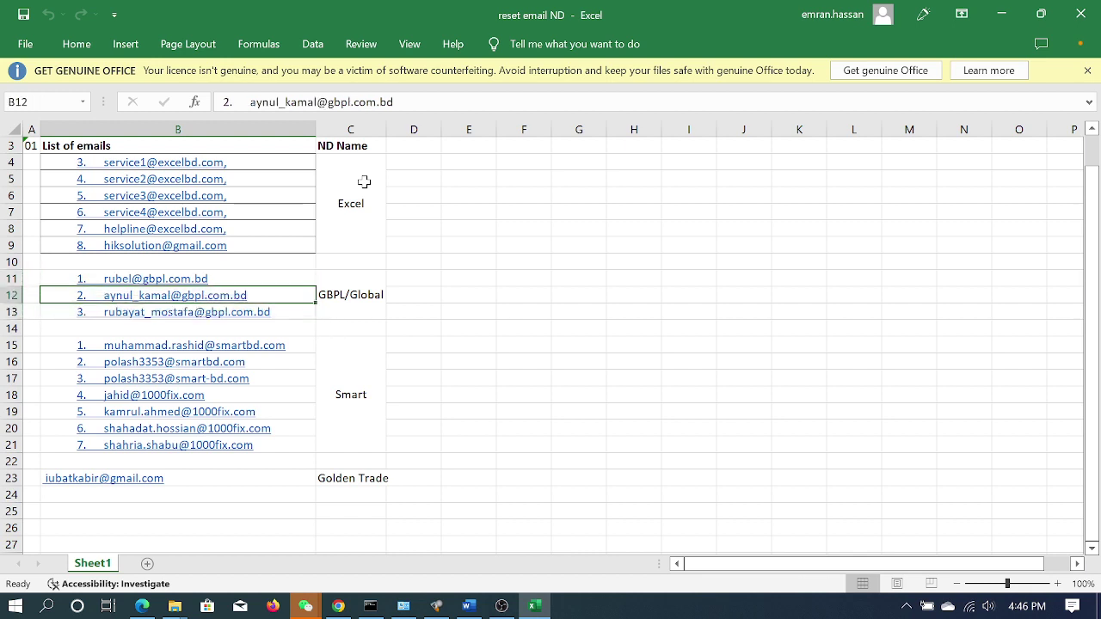
key(Up)
key(Up)
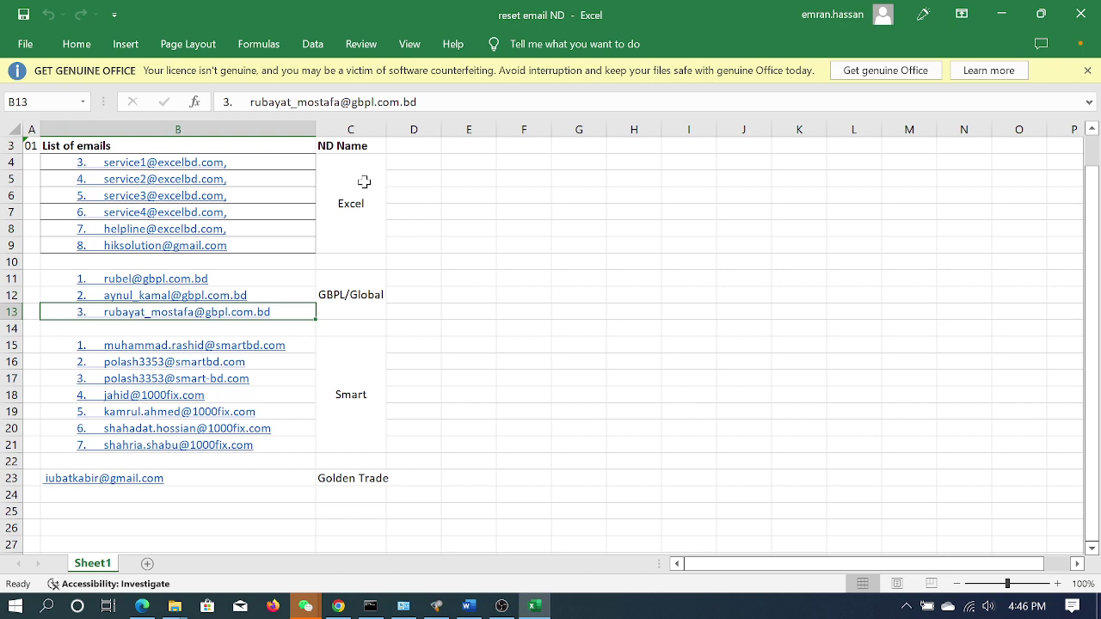
key(Delete)
key(Up)
key(Up)
key(shift+Down)
key(shift+Down)
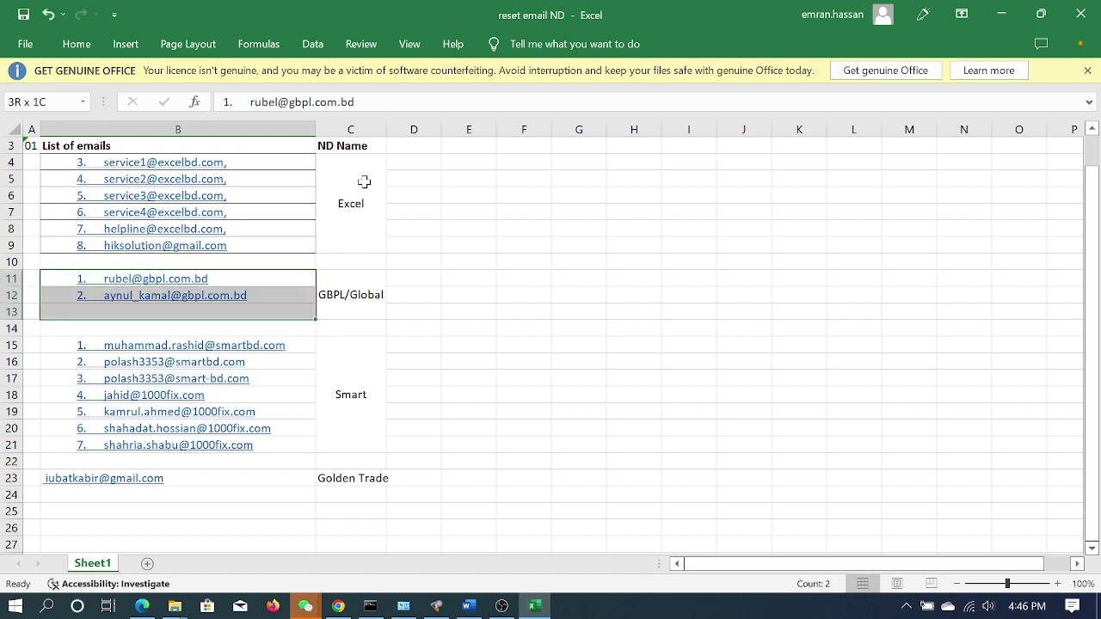
Check the seven Smart emails down to B23, then bring up the Hikvision reset PDF guide
key(Down)
key(Down)
key(Down)
key(Down)
key(shift+Down)
key(shift+Down)
key(shift+Down)
key(shift+Down)
key(shift+Down)
key(shift+Down)
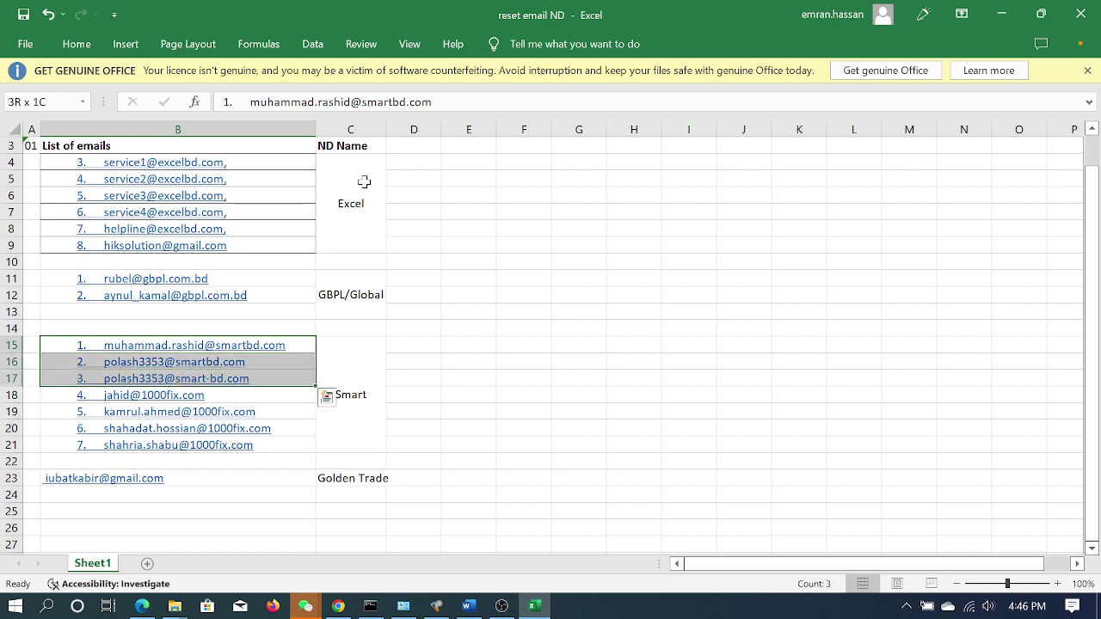
key(Down)
key(Down)
key(Down)
key(Down)
key(Down)
key(Down)
key(Down)
key(Down)
key(Down)
key(Down)
key(Down)
key(Down)
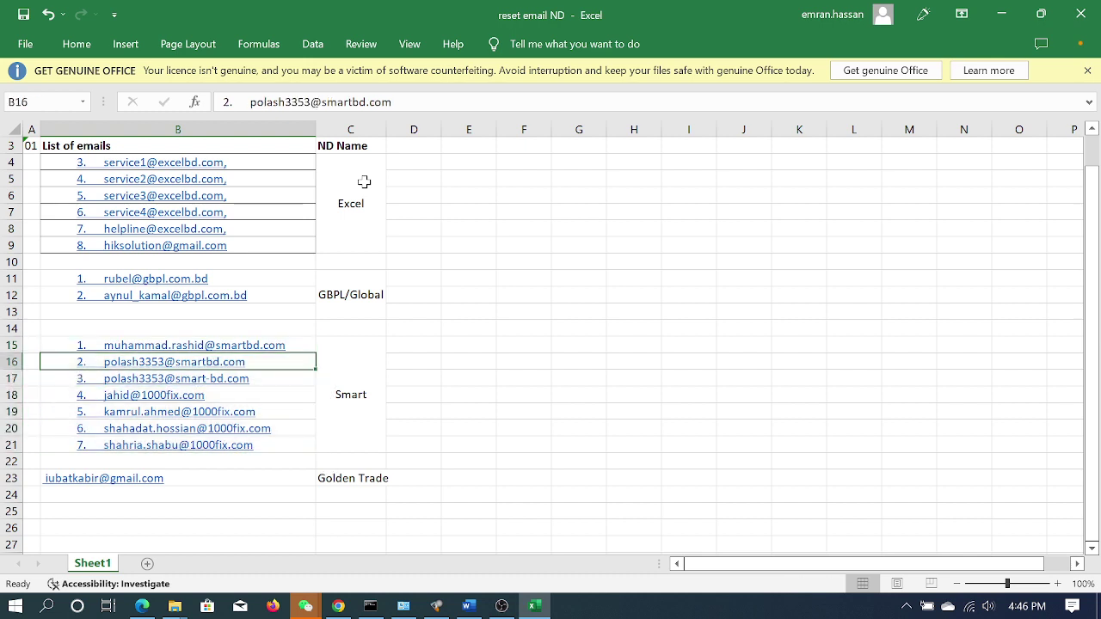
key(Up)
key(Up)
key(Up)
key(Up)
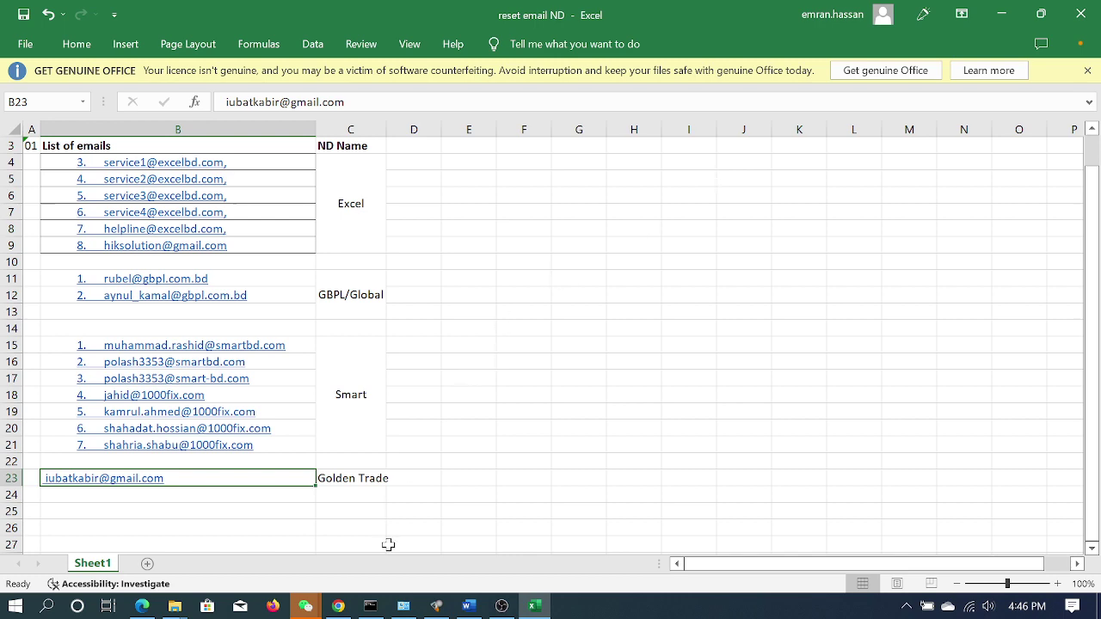
click(144, 606)
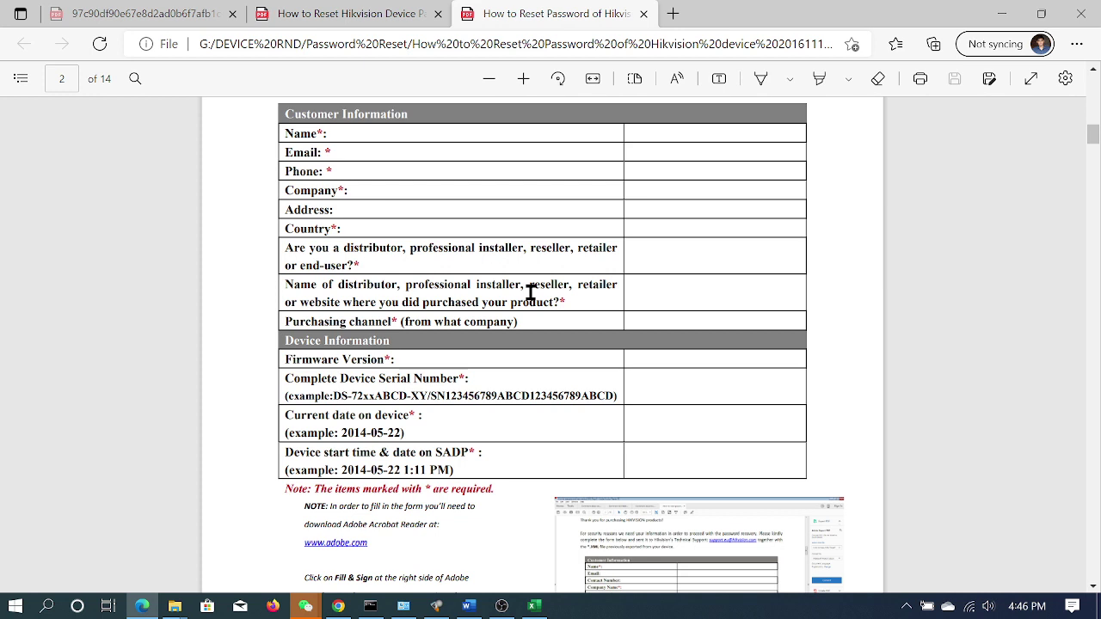
Minimise the PDF guide and the workbook, then launch SADP from the desktop
click(1009, 17)
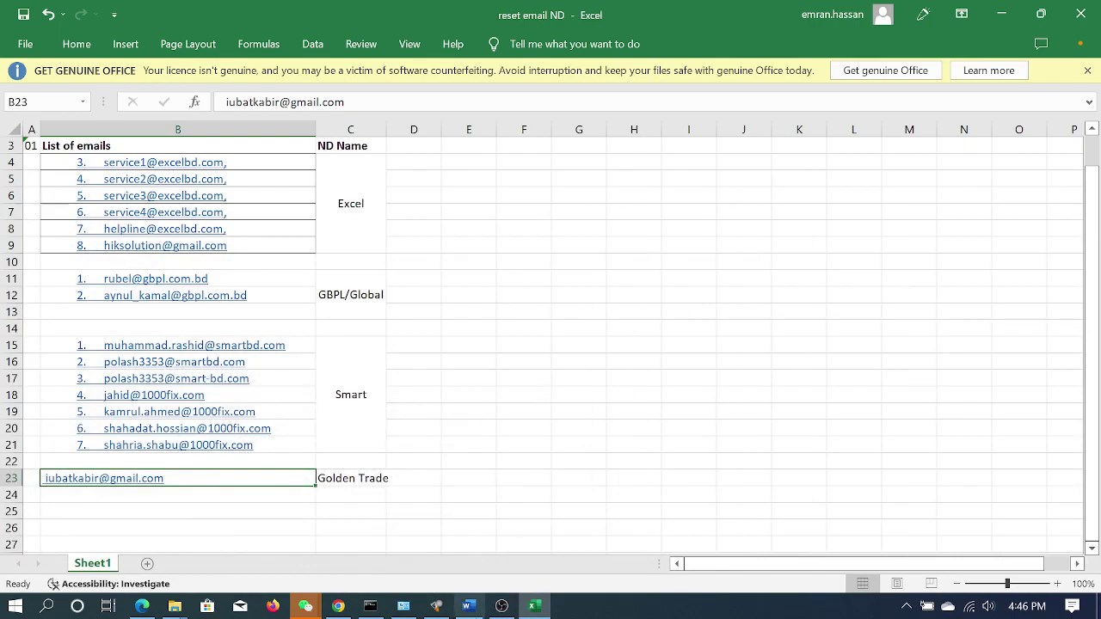
click(1098, 607)
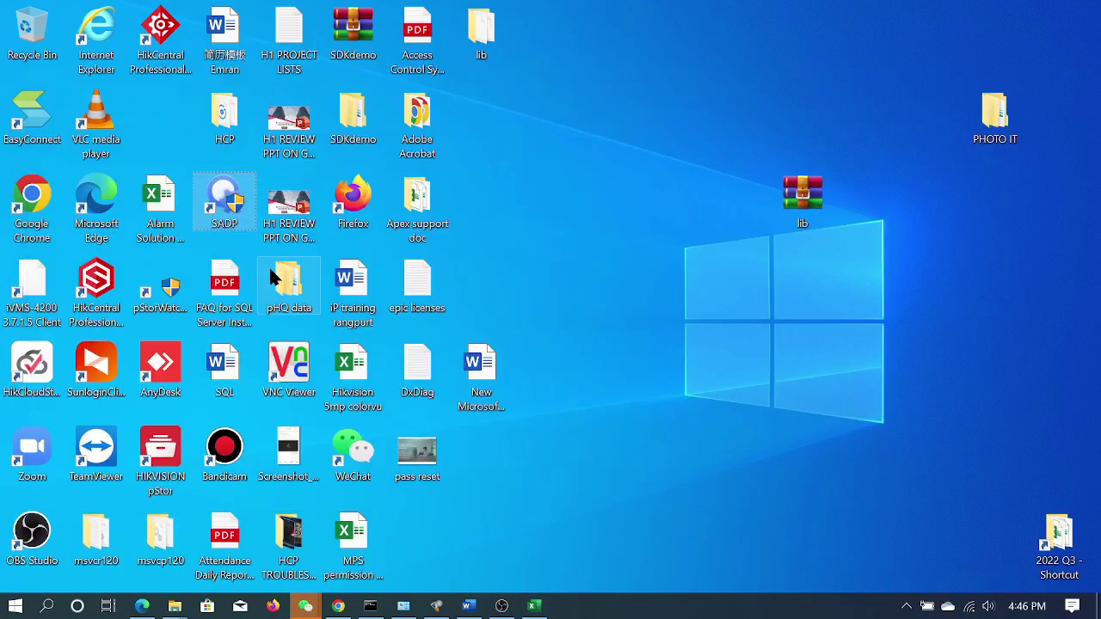
double_click(225, 210)
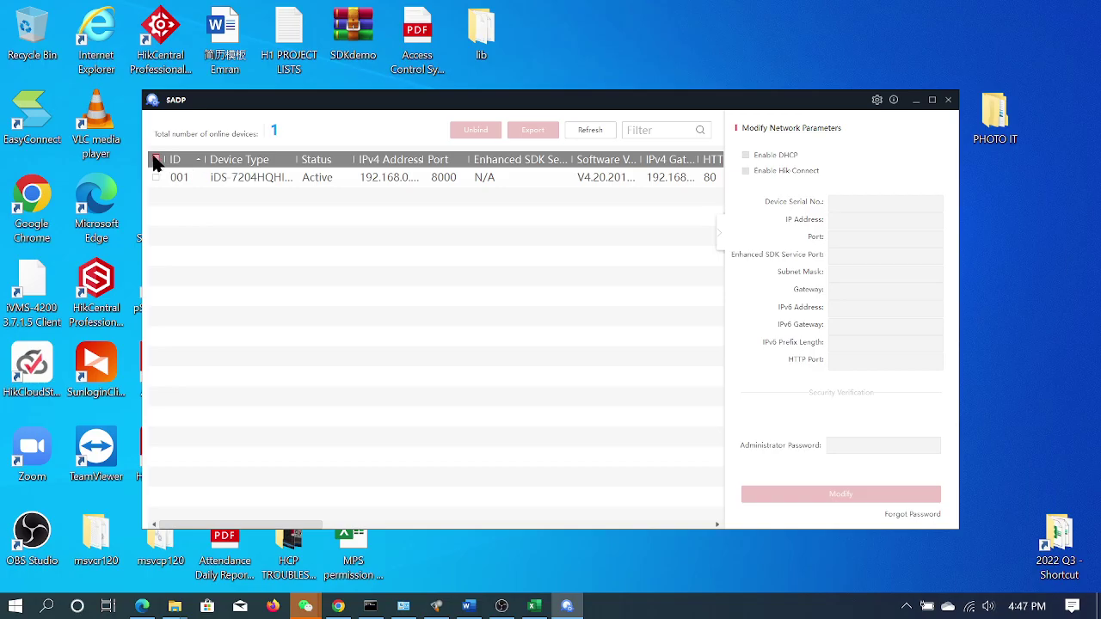
Open Reset Password for the iDS-7204HQHI device in Input Key mode, focusing New Password
click(155, 159)
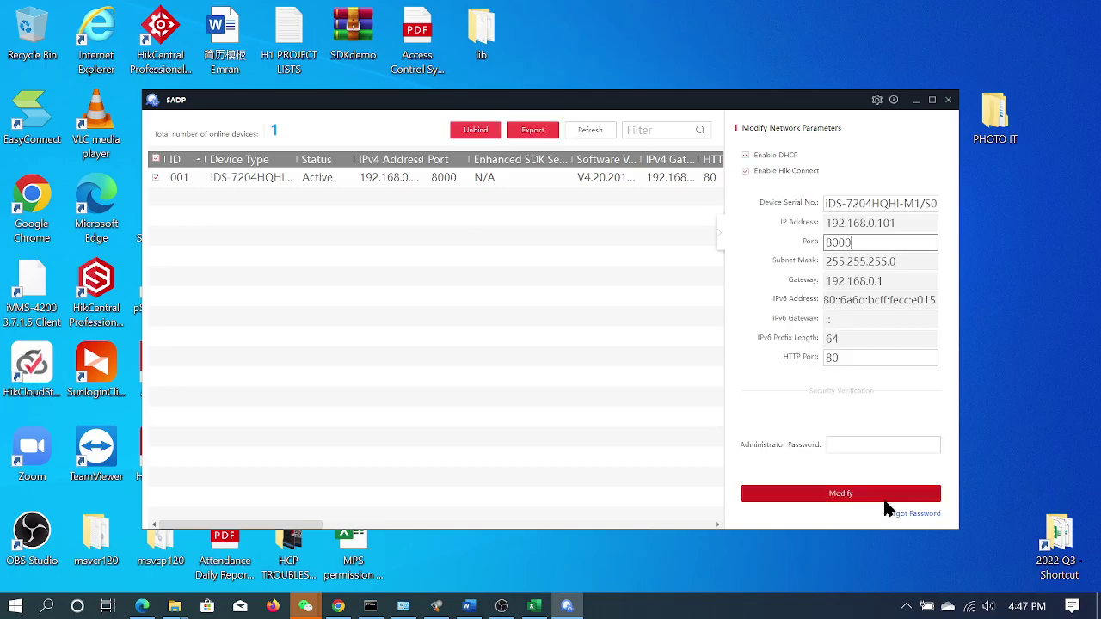
click(928, 514)
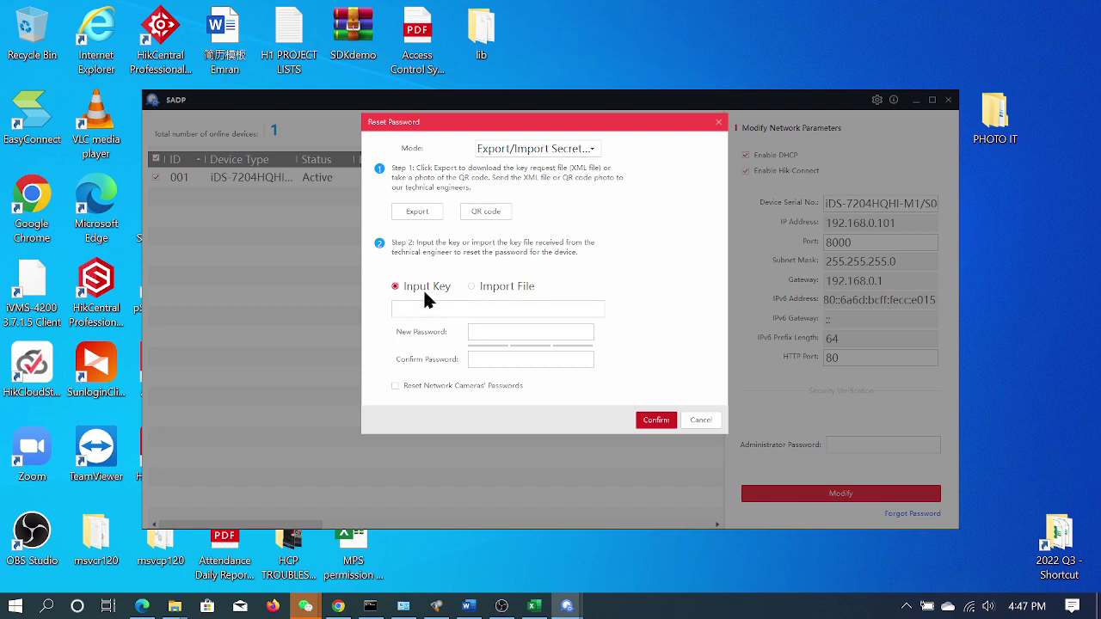
click(472, 288)
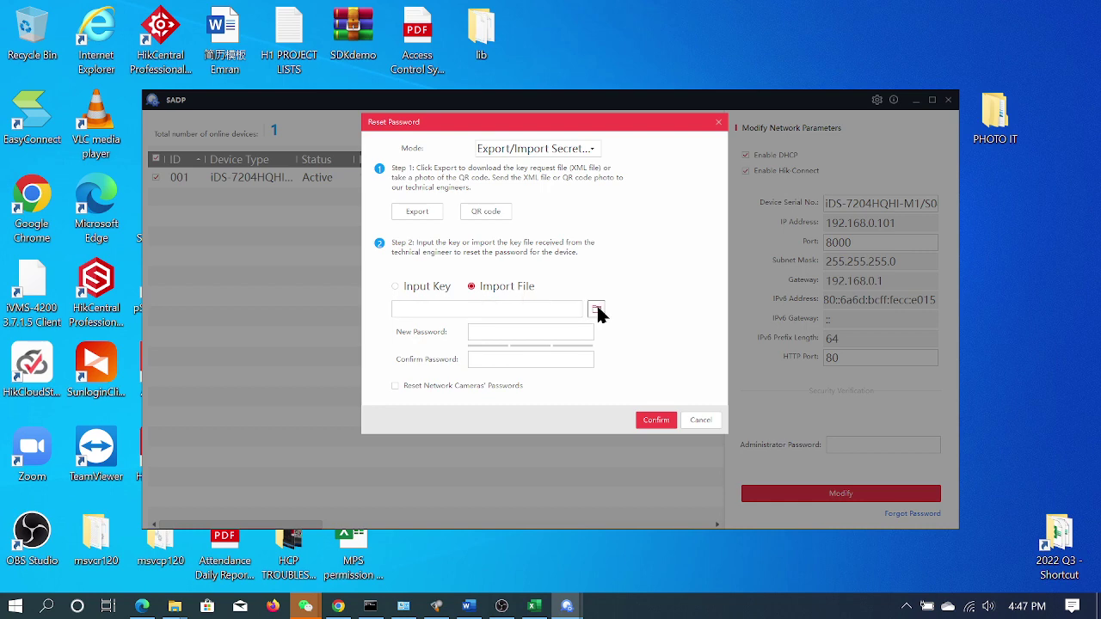
click(397, 287)
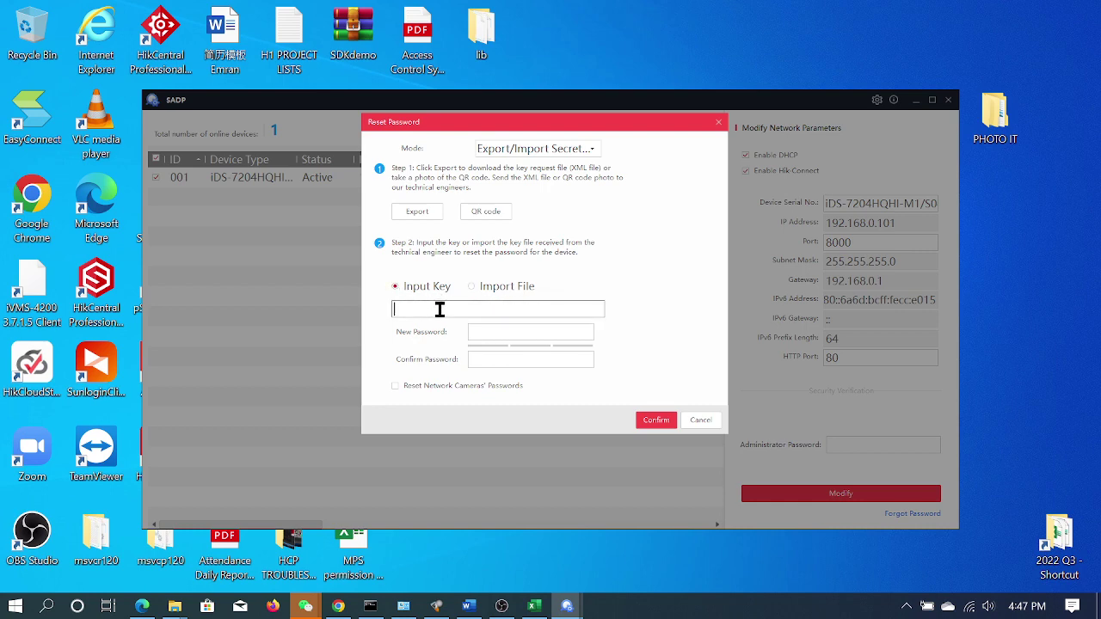
click(489, 328)
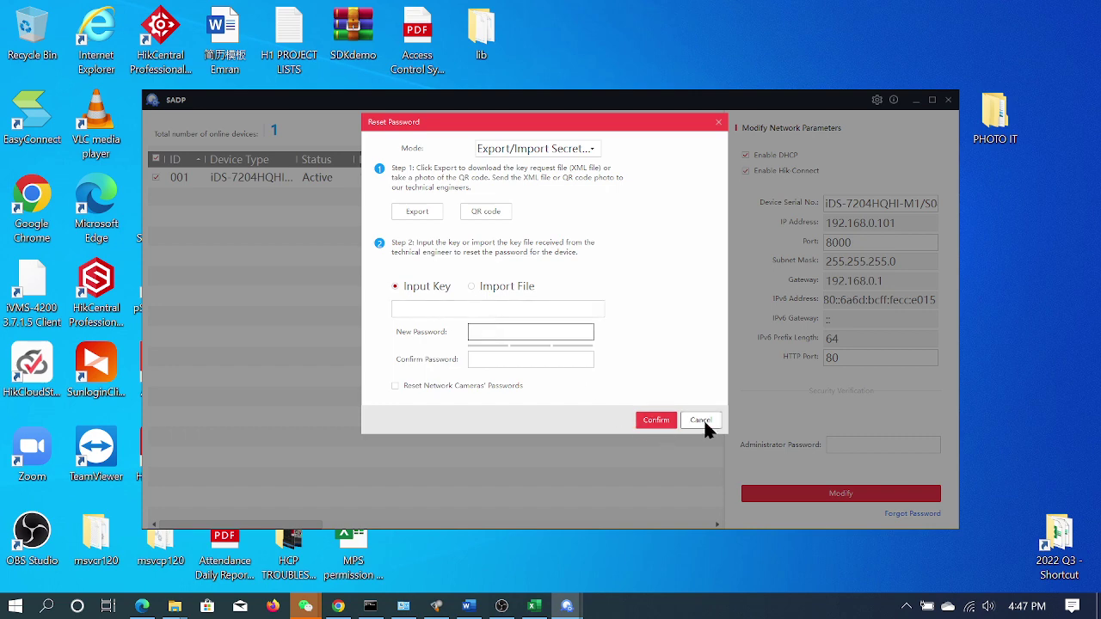
Browse the GUID, Security Question and Reserved Email reset modes without changing the mode
click(593, 150)
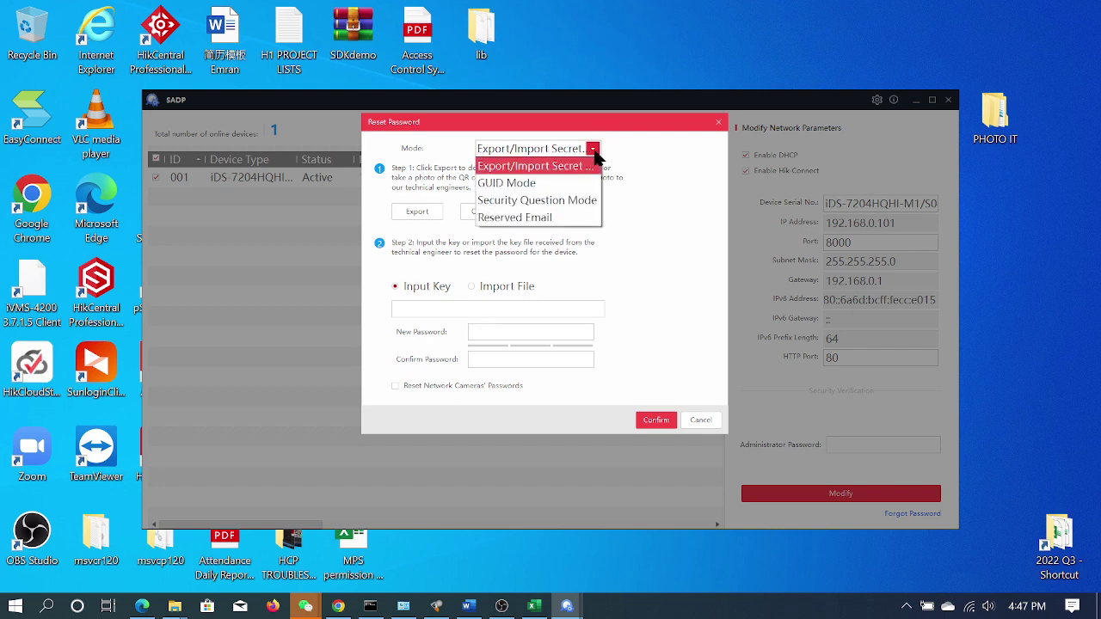
key(Down)
key(Down)
key(Down)
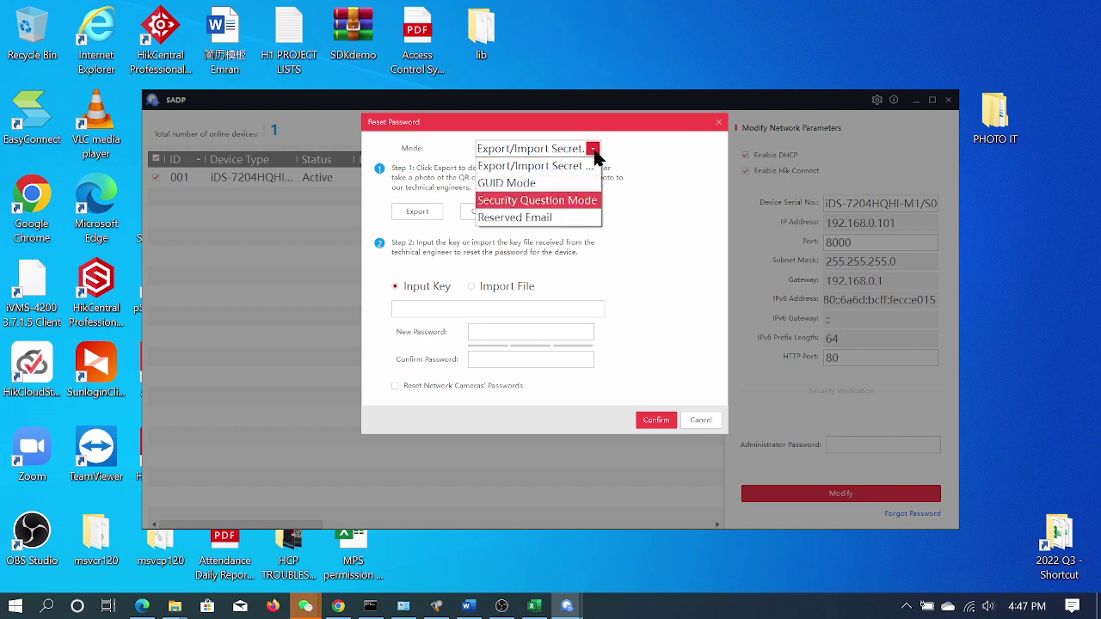
key(Up)
key(Up)
key(Down)
key(Down)
key(Up)
key(Up)
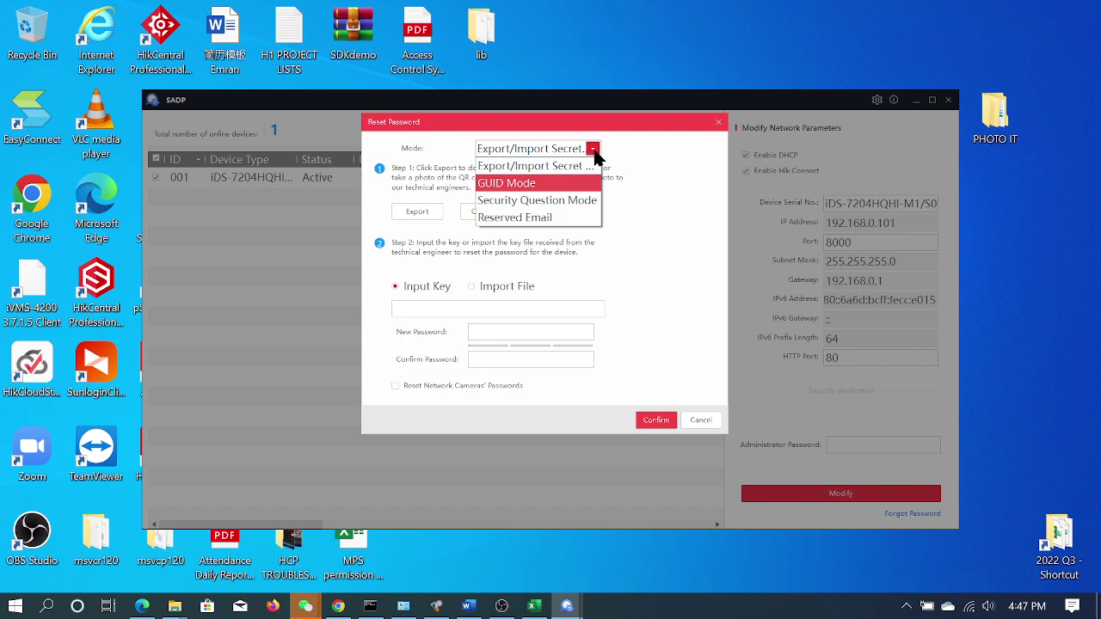
key(Down)
key(Down)
key(Up)
key(Up)
key(Down)
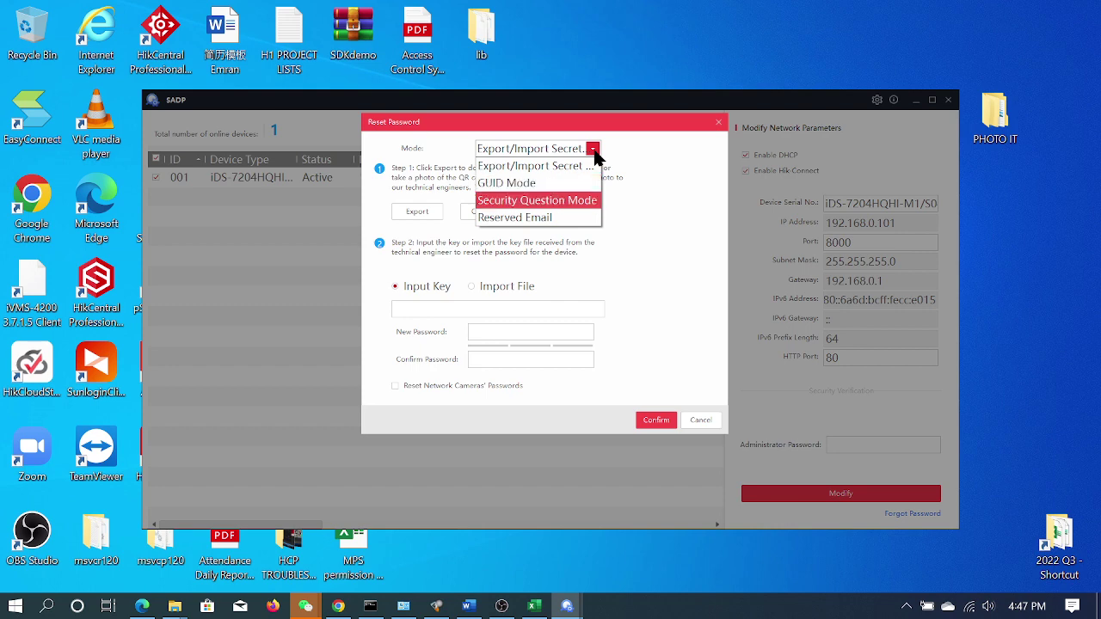
click(651, 185)
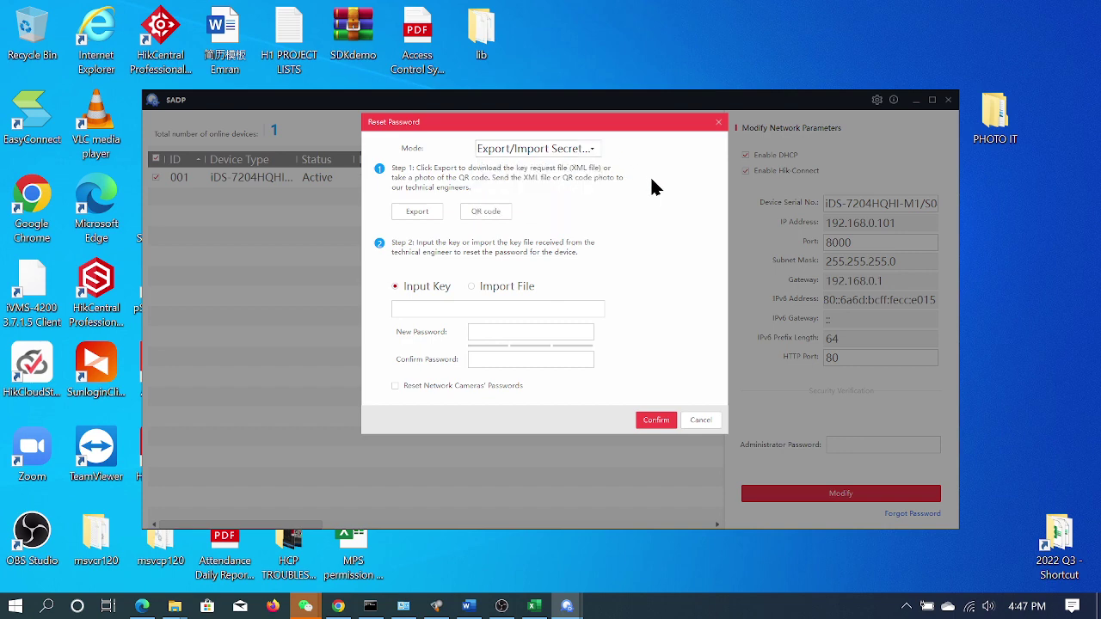
Cancel the password reset, close SADP, and bring up the OBS tray quick menu
click(707, 420)
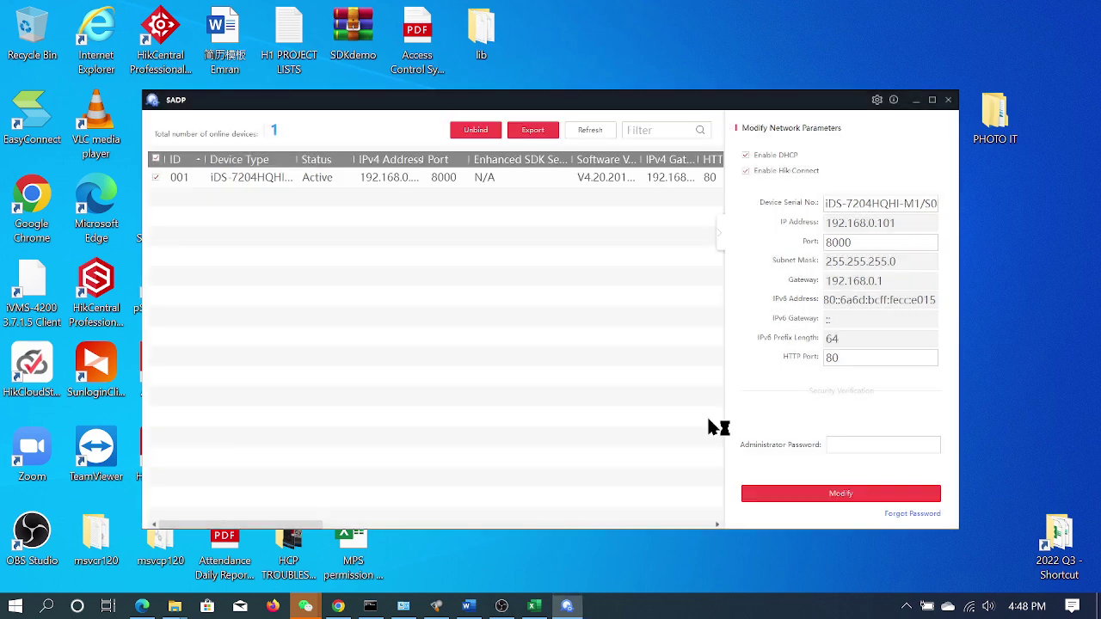
key(alt+F4)
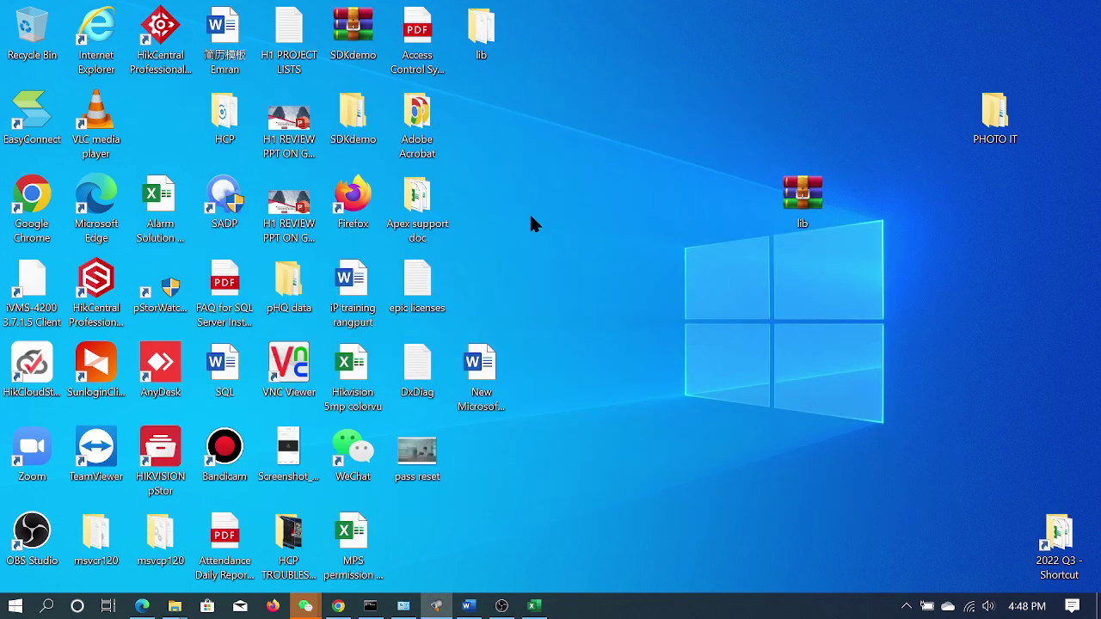
click(906, 606)
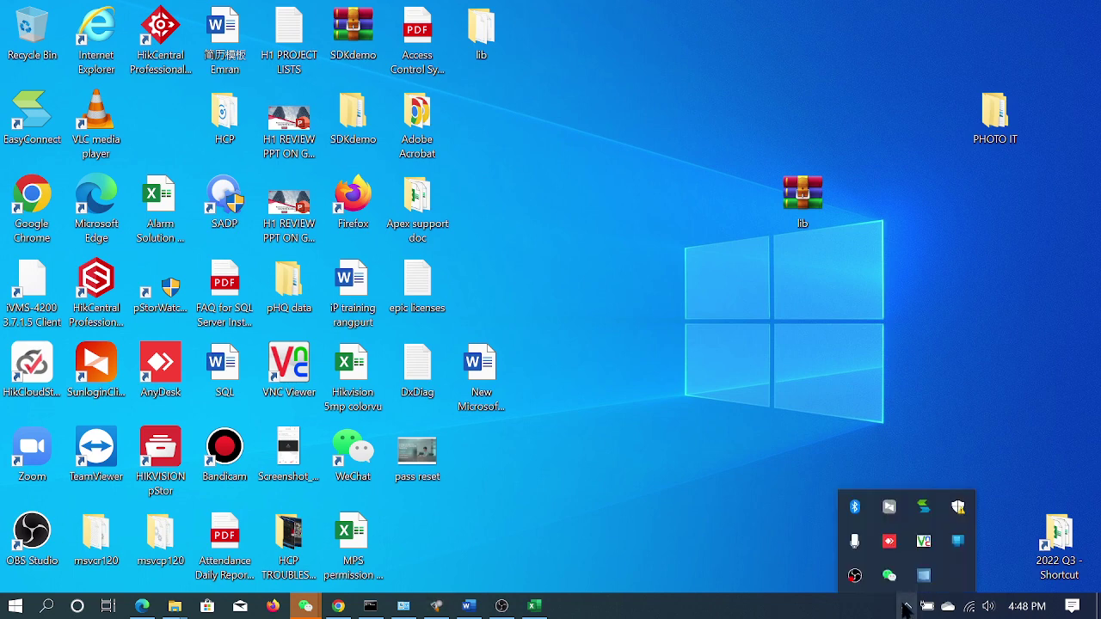
right_click(854, 576)
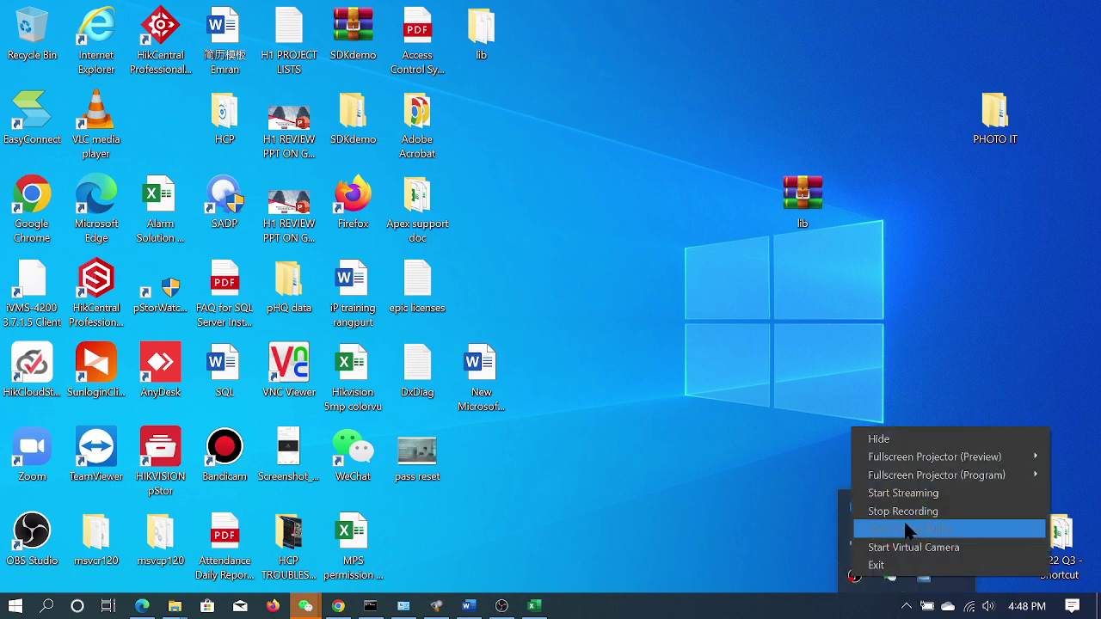